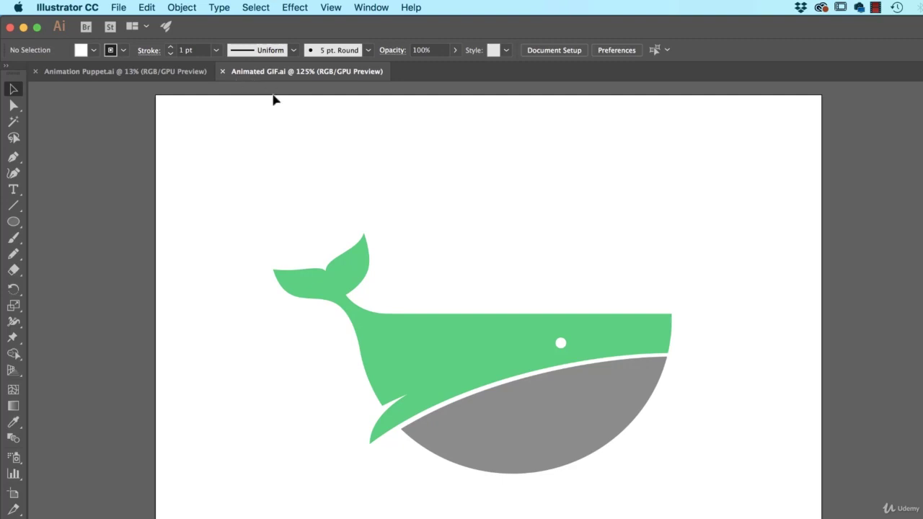
Drag a marquee around the green and grey whale to select its whole group.
left_click_drag(713, 268, 505, 518)
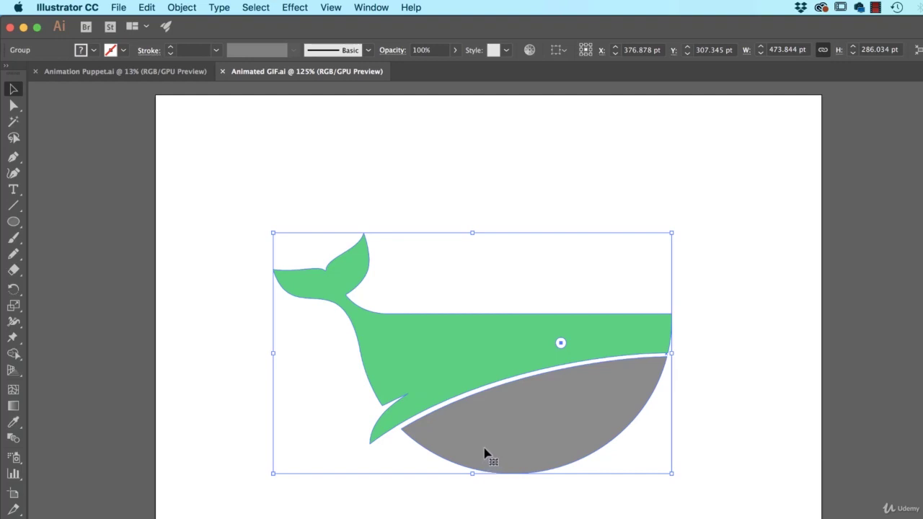
left_click_drag(490, 449, 404, 476)
key("super+z")
left_click(13, 336)
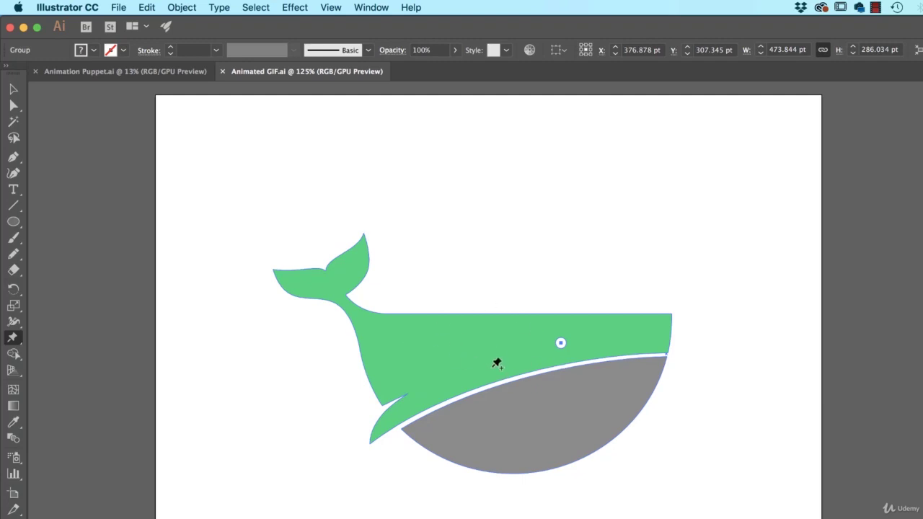
key("v")
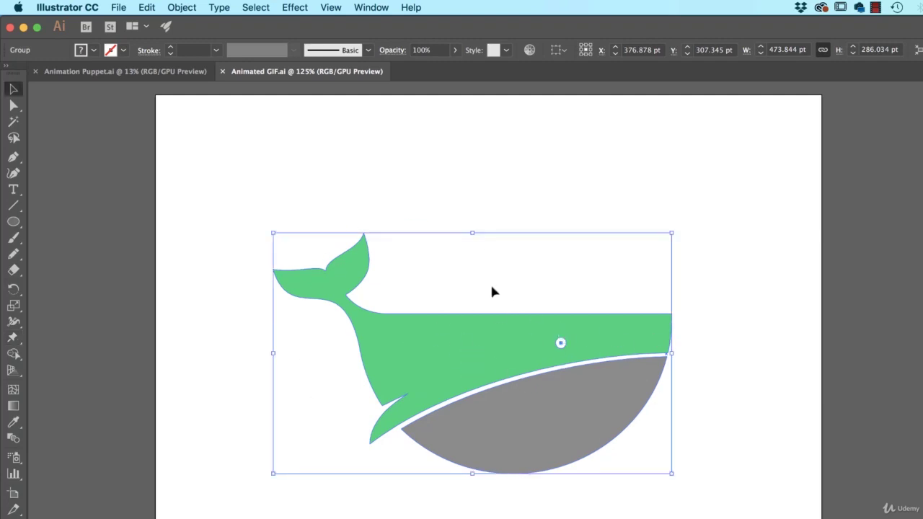
Show the Artboards panel and rename Artboard 1 to 'Whale 01', correcting the 'Wahle' typo.
left_click(375, 7)
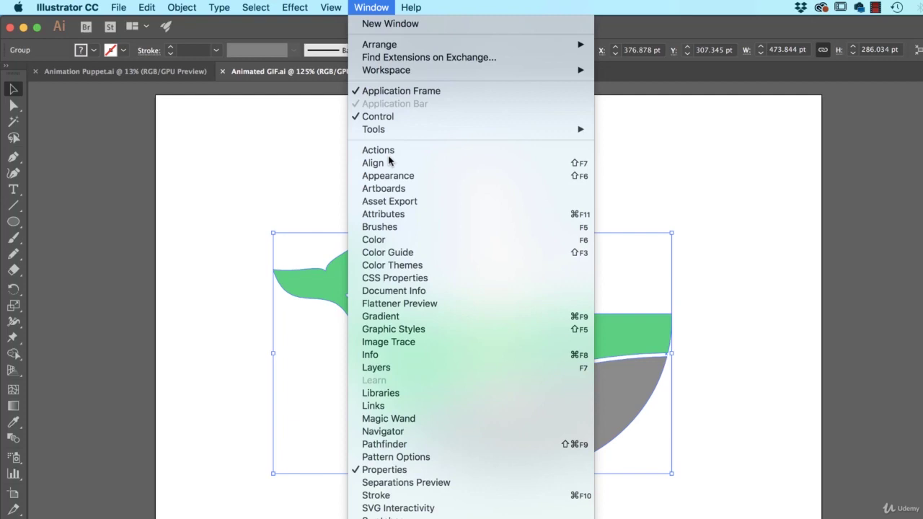
left_click(398, 188)
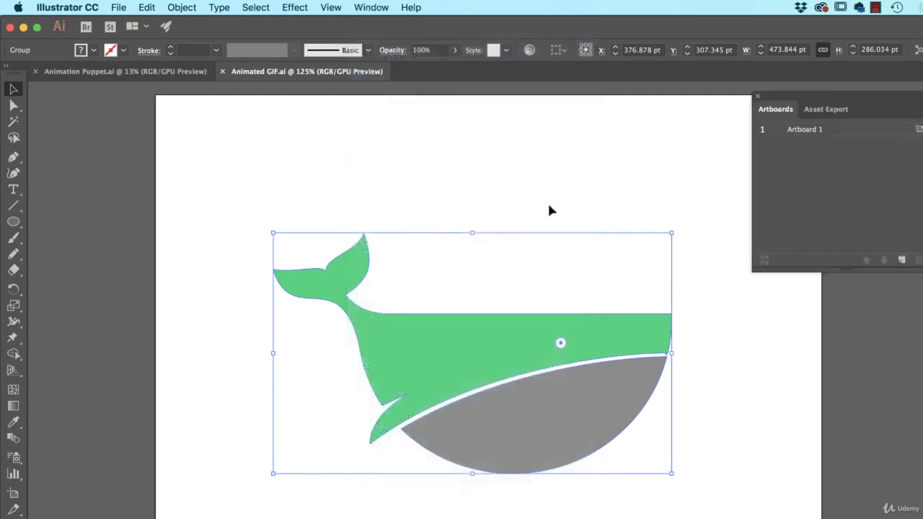
left_click(811, 134)
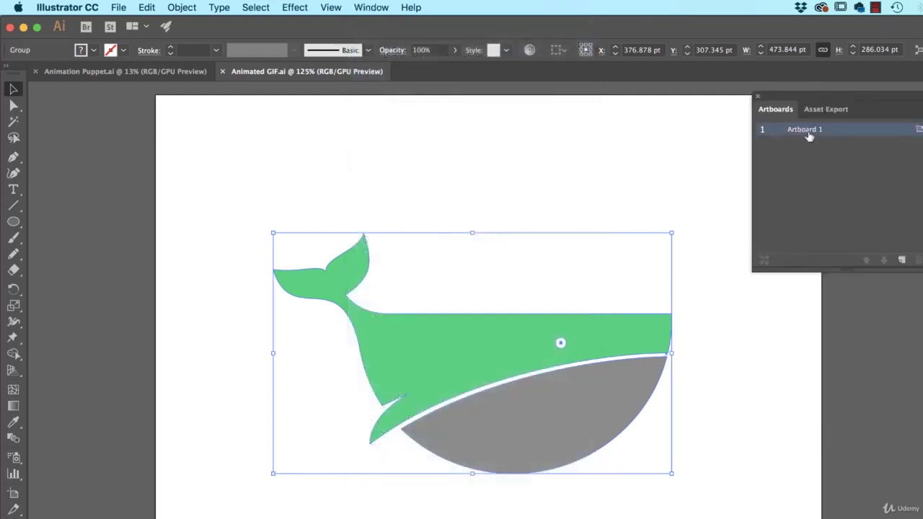
double_click(811, 134)
type("W")
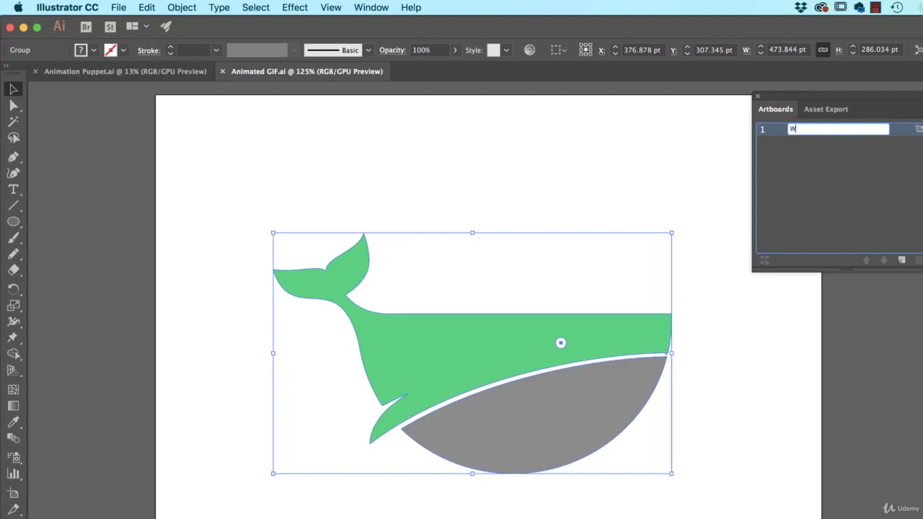
type("ahle 01")
key("Left")
key("BackSpace")
type("0")
left_click(806, 180)
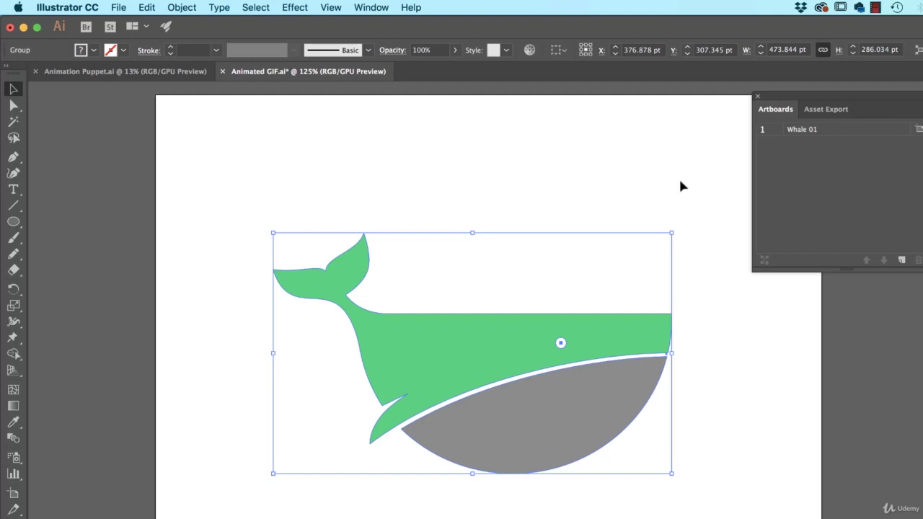
Duplicate Whale 01 and pin the copied whale's tail, neck, body, fin and belly with Puppet Warp.
left_click(804, 134)
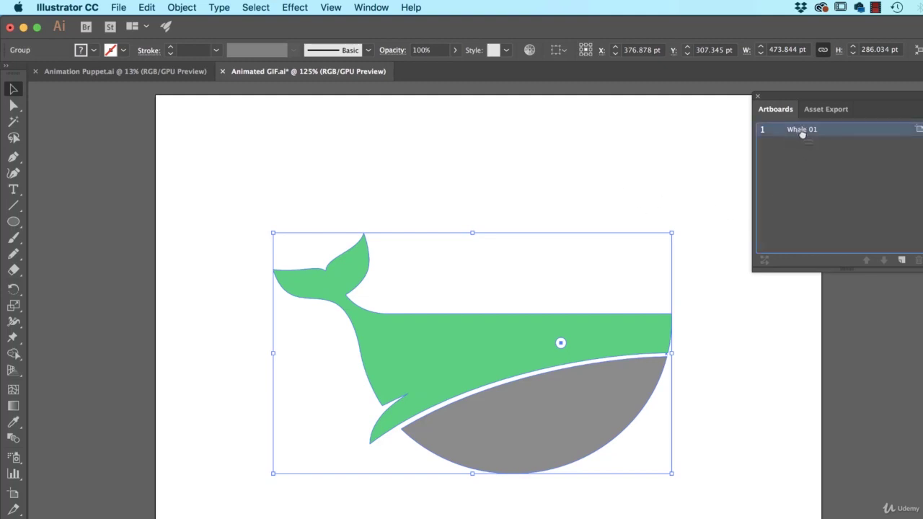
left_click(902, 261)
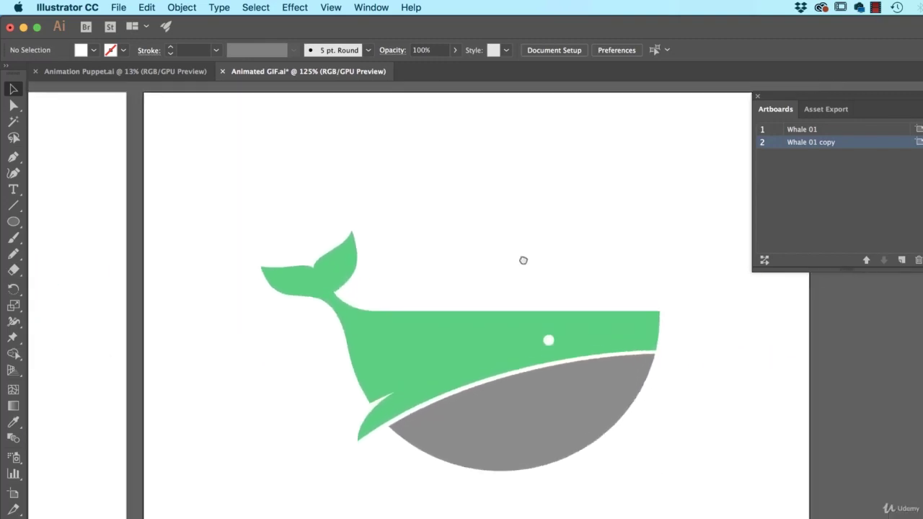
left_click(475, 331)
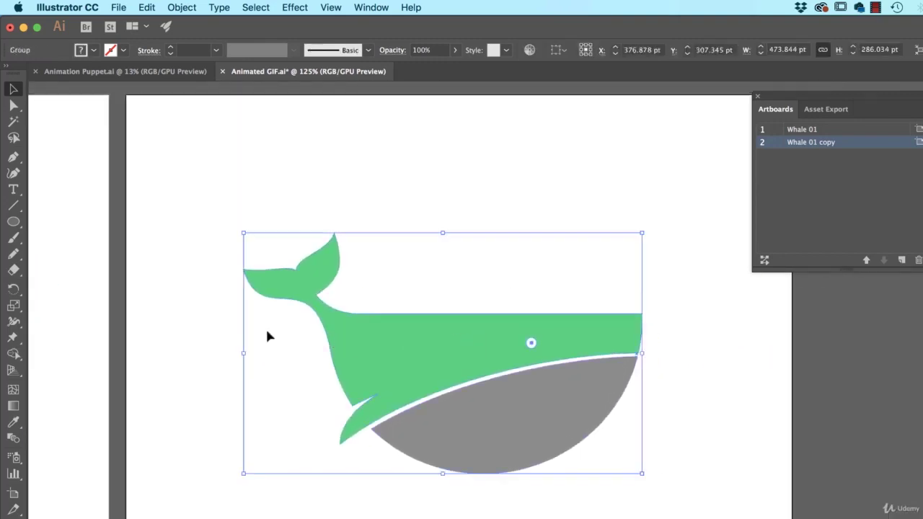
left_click(12, 337)
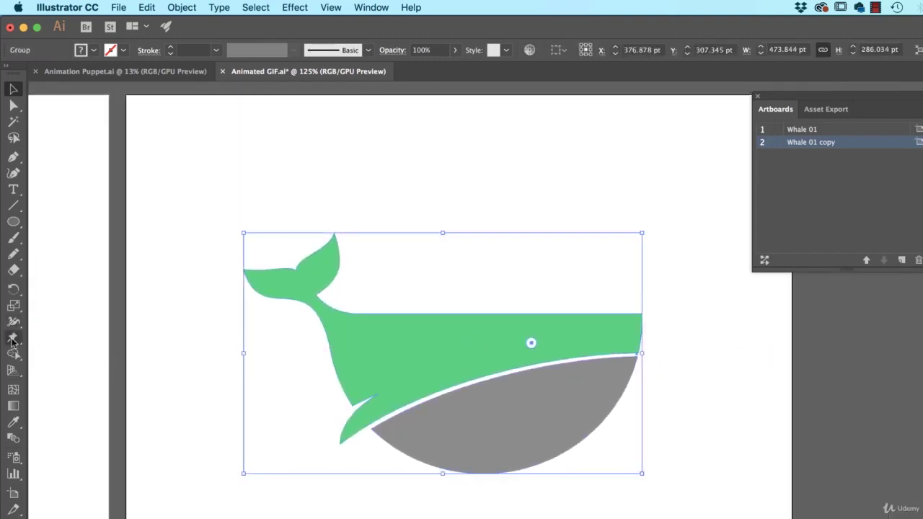
left_click(303, 285)
left_click(333, 330)
left_click(617, 337)
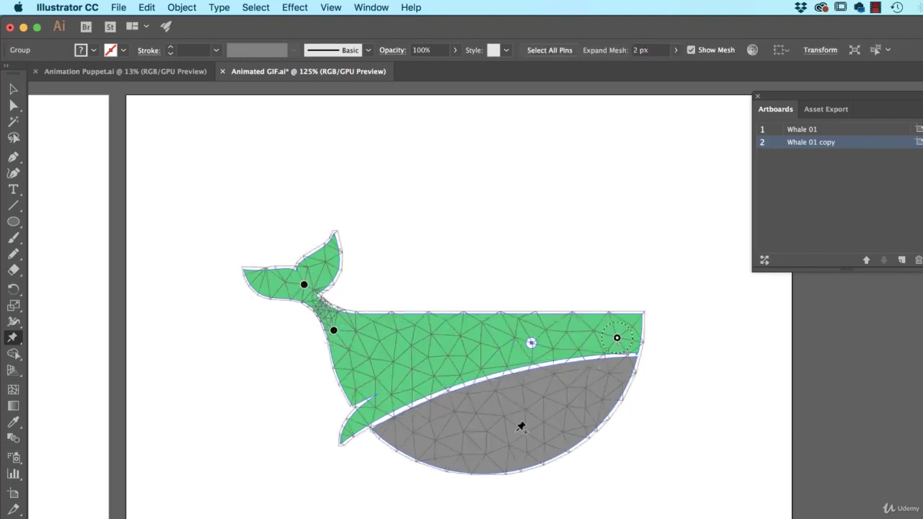
left_click(493, 351)
left_click(354, 429)
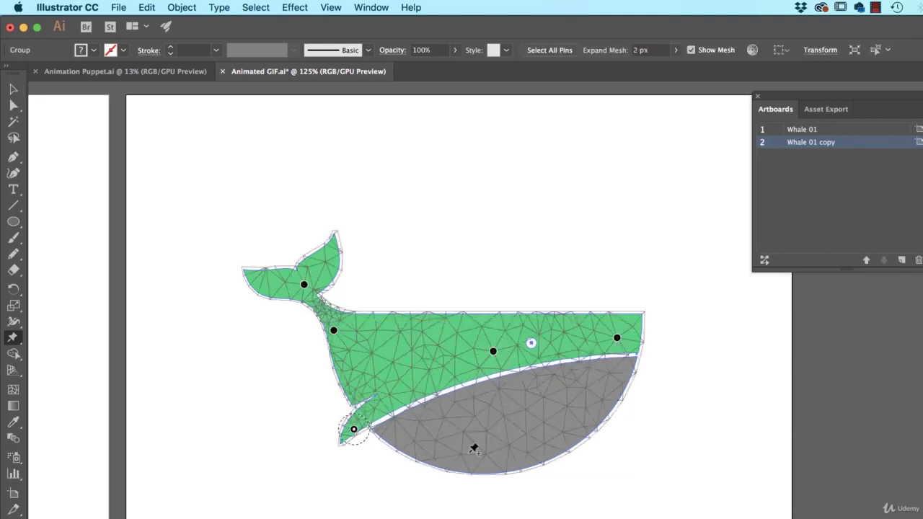
left_click(525, 447)
Pin the belly boundary, drag the belly pin lower, then duplicate this artboard as Whale 01 copy 2.
mouse_move(524, 448)
left_mouse_down()
mouse_move(532, 478)
mouse_move(526, 425)
mouse_move(530, 512)
mouse_move(524, 442)
left_mouse_up()
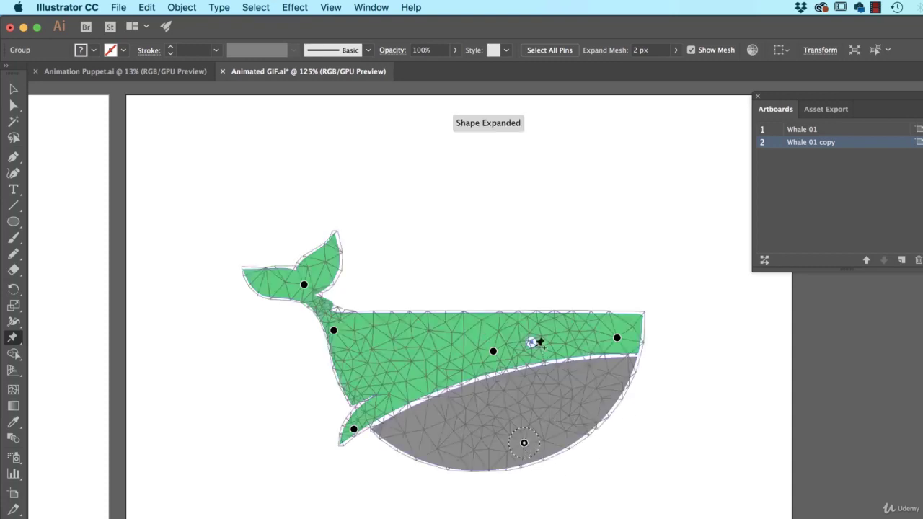
left_click(617, 365)
left_click(412, 409)
left_click(497, 383)
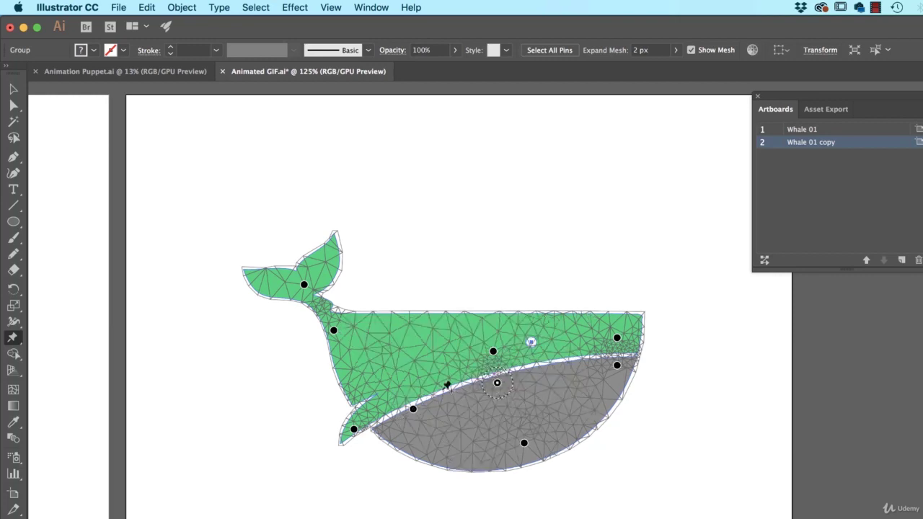
mouse_move(524, 445)
left_mouse_down()
mouse_move(534, 486)
mouse_move(533, 461)
mouse_move(552, 495)
mouse_move(523, 440)
mouse_move(540, 495)
mouse_move(519, 448)
left_mouse_up()
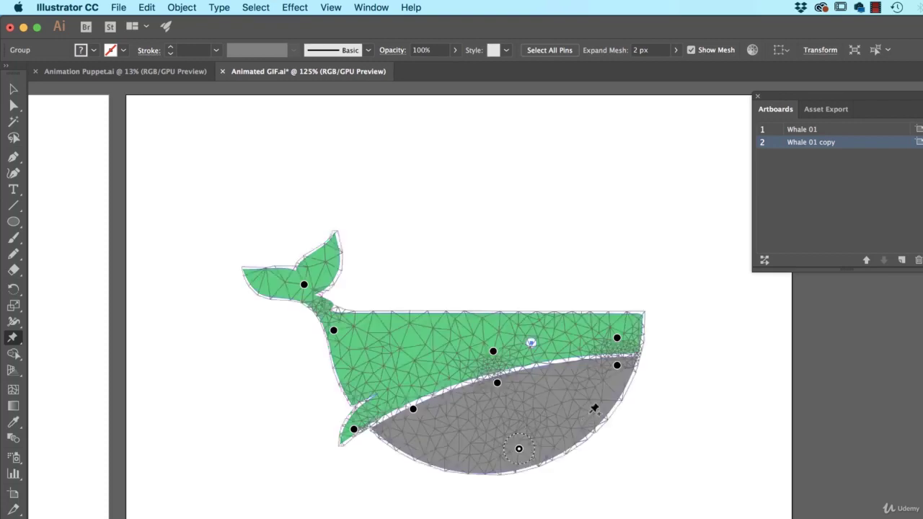
scroll(572, 391, "left", 10)
scroll(572, 392, "right", 8)
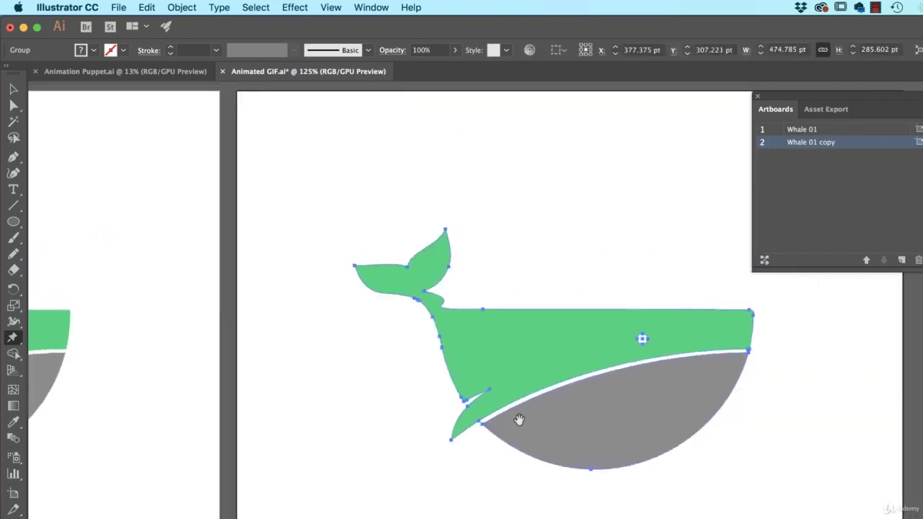
left_click_drag(626, 457, 628, 466)
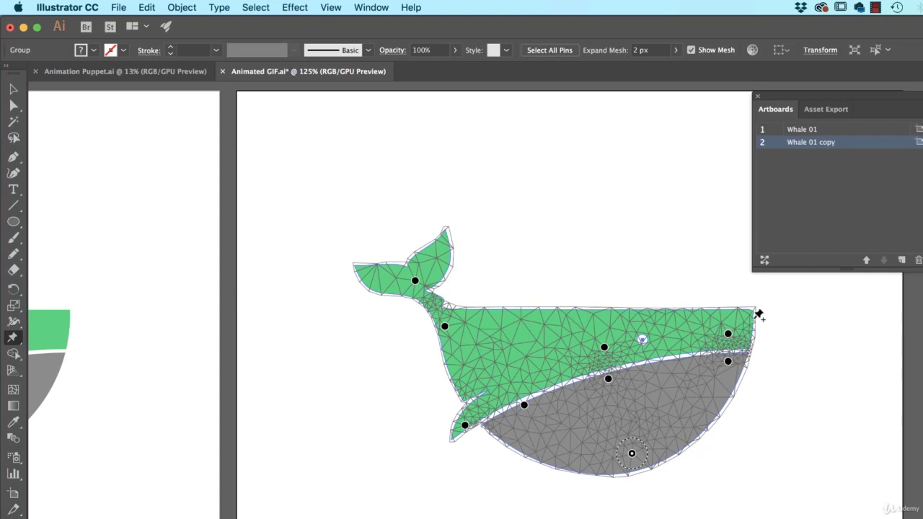
left_click_drag(816, 145, 901, 260)
scroll(628, 393, "left", 5)
Pull the whale's belly further down on Whale 01 copy 2 and duplicate it as the next frame.
scroll(439, 392, "right", 10)
key("v")
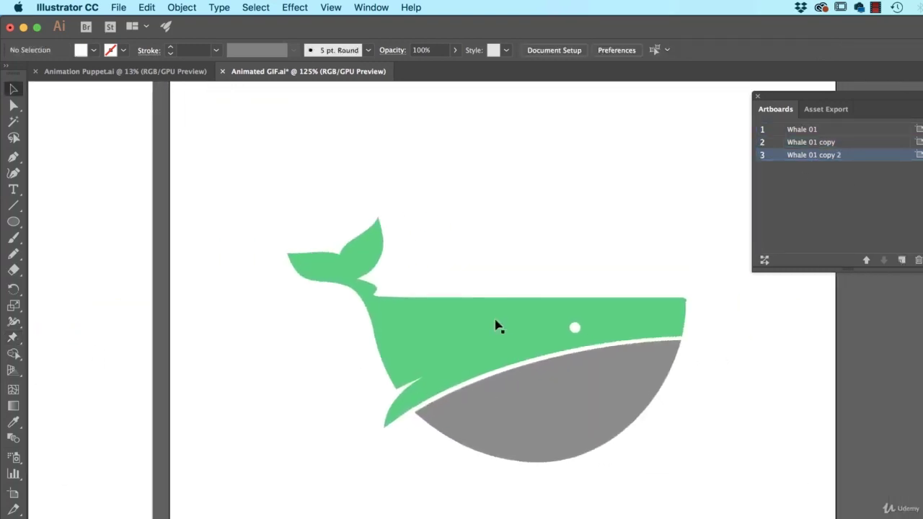
left_click(635, 439)
key("e")
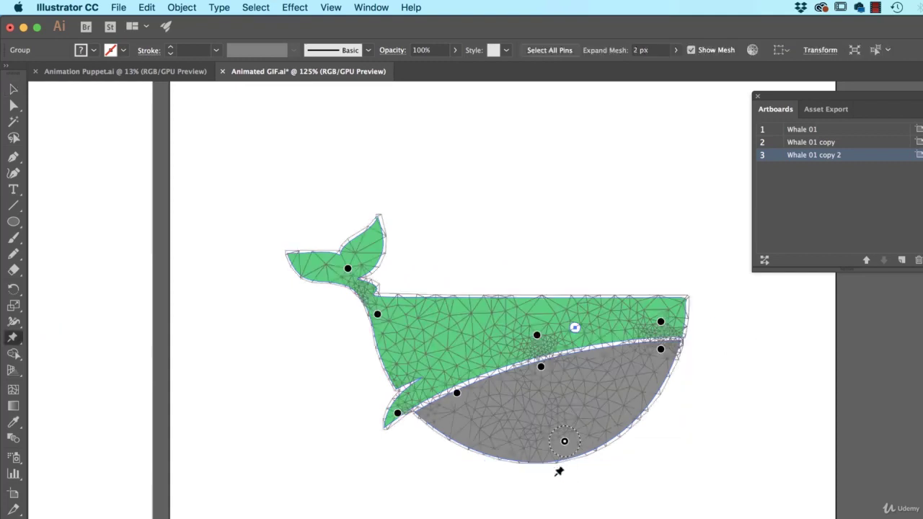
left_click_drag(565, 451, 567, 458)
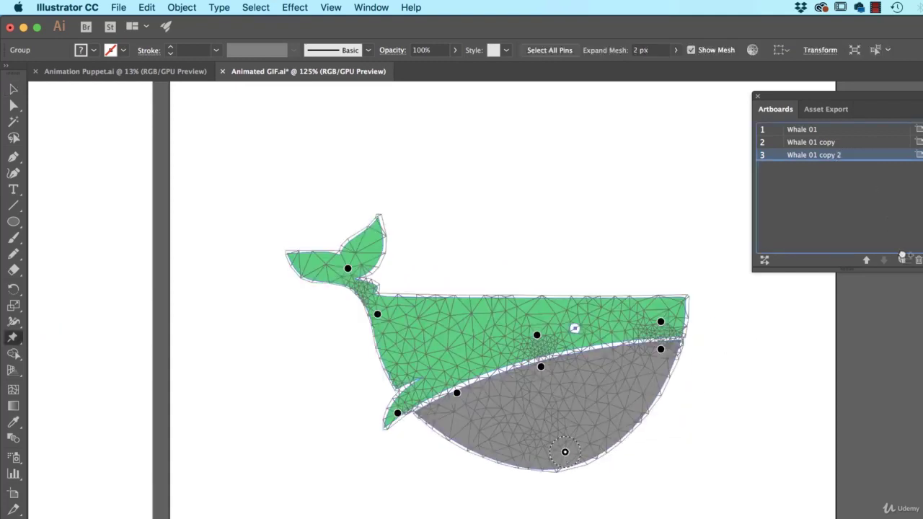
left_click(901, 260)
On the following frame, stretch the belly lower again and duplicate the artboard.
left_click_drag(256, 305, 290, 326)
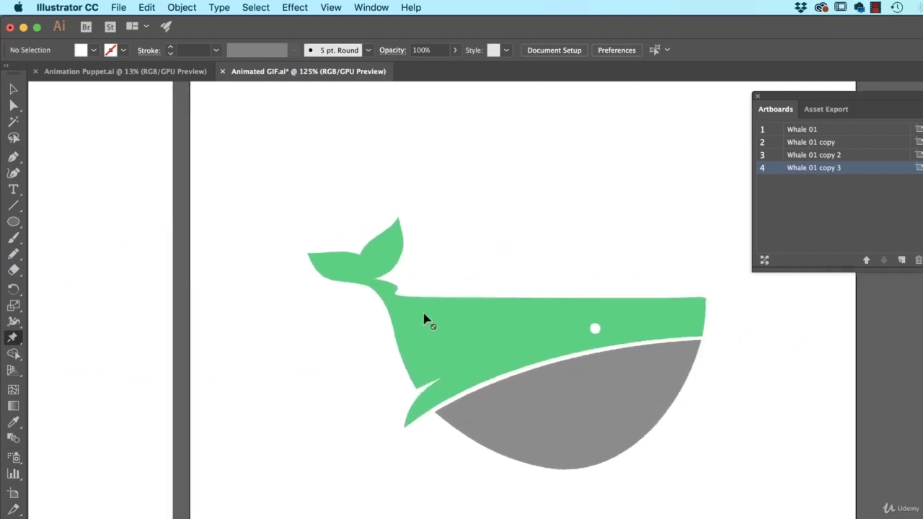
key("v")
left_click(507, 355)
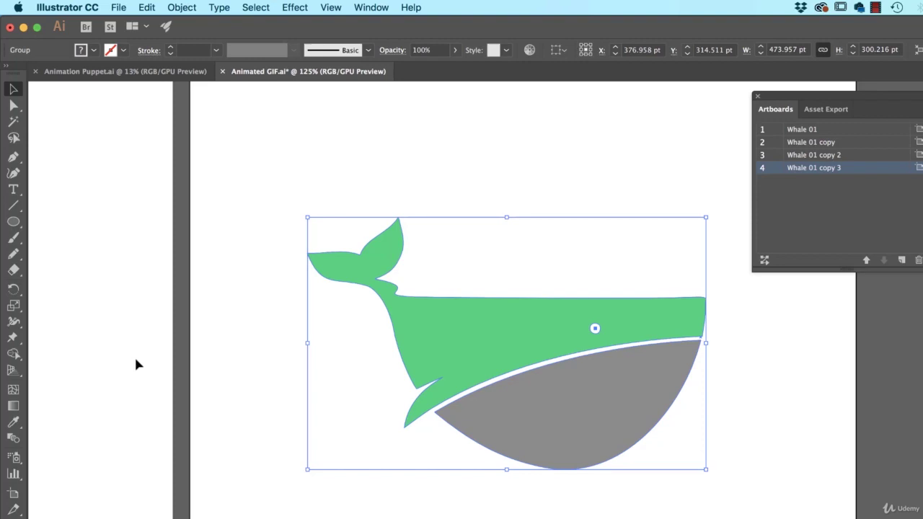
key("q")
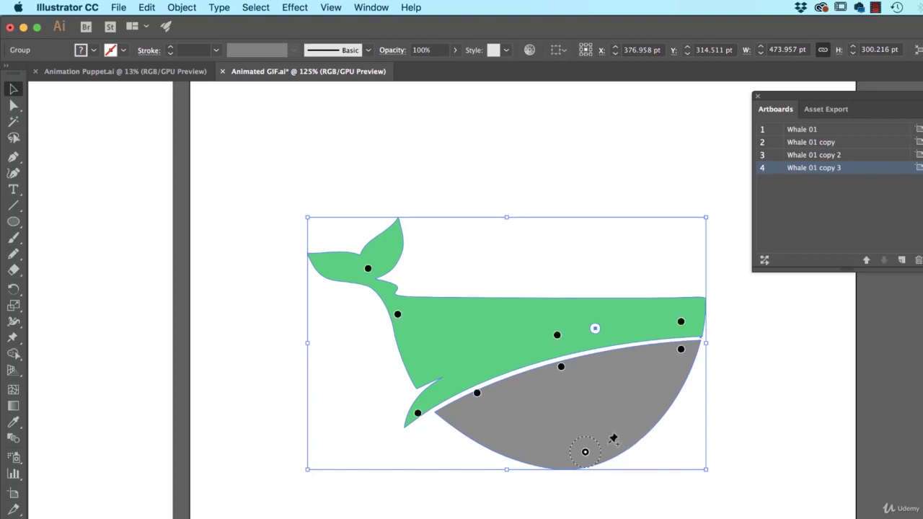
left_click_drag(585, 453, 586, 466)
left_click_drag(819, 168, 901, 261)
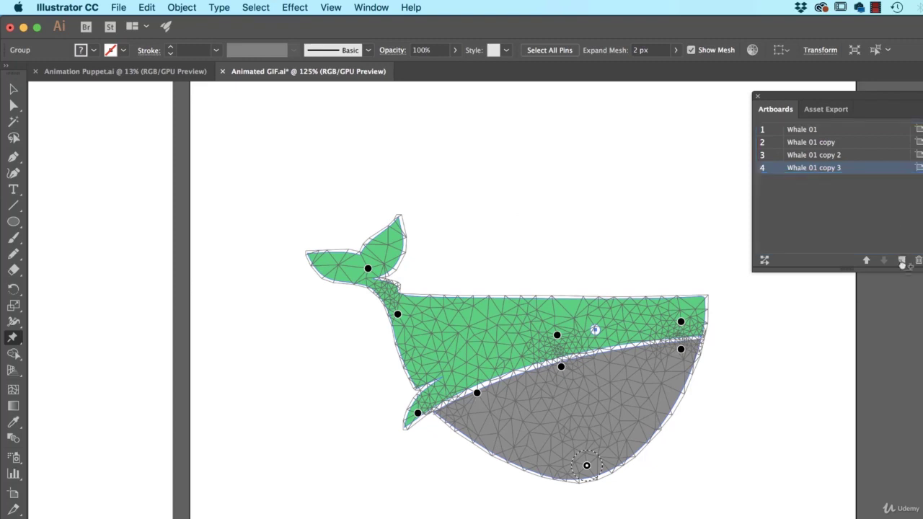
On the latest frame, pin the whale's bottom edge and duplicate the artboard once more.
left_click_drag(698, 307, 335, 324)
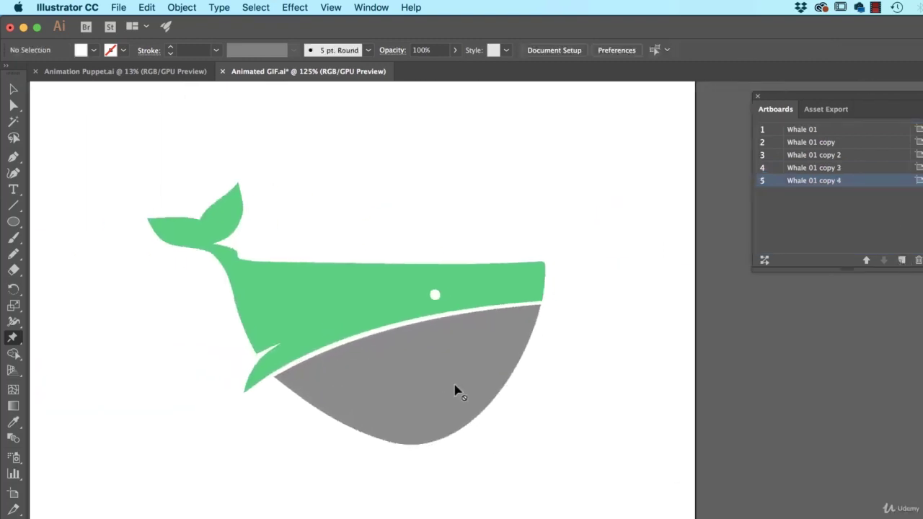
key("v")
left_click(423, 394)
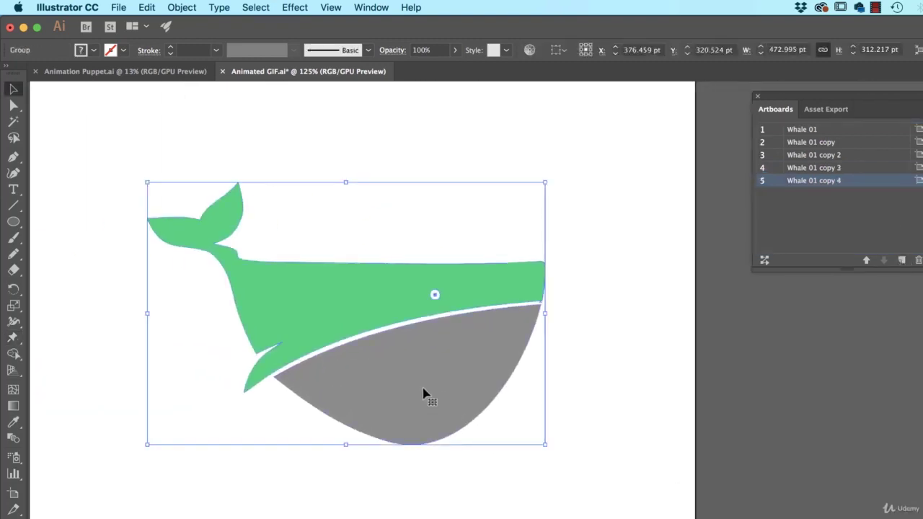
key("shift+p")
left_click(427, 445)
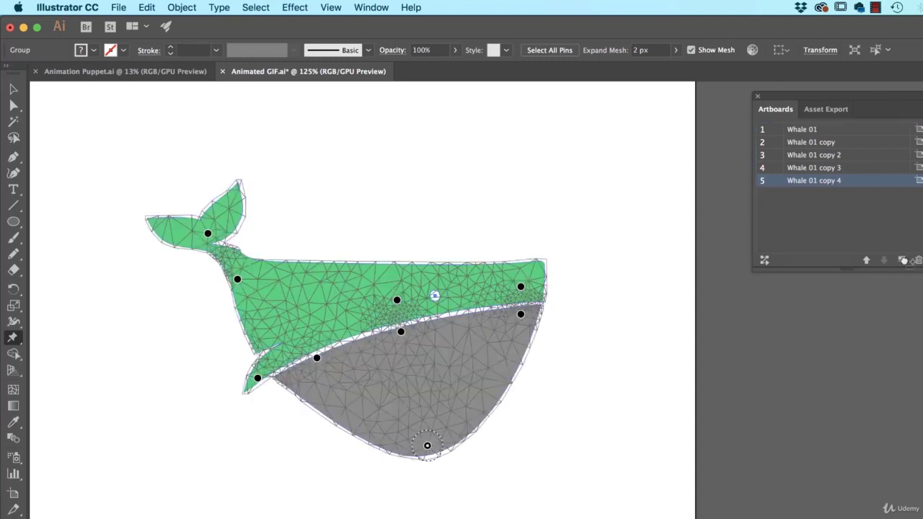
left_click(903, 261)
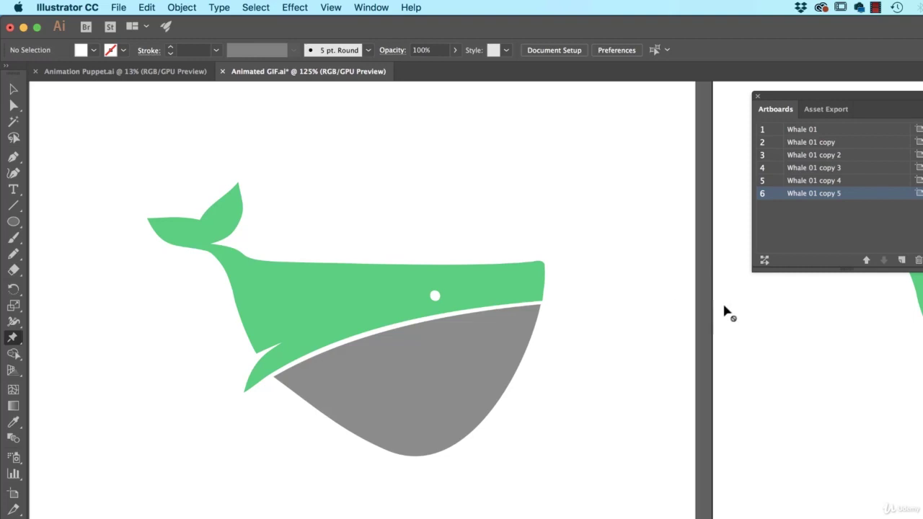
Add a Puppet Warp pin at the sixth whale's belly bottom and drag it to reshape the belly.
left_click_drag(115, 315, 347, 314)
scroll(505, 324, "right", 5)
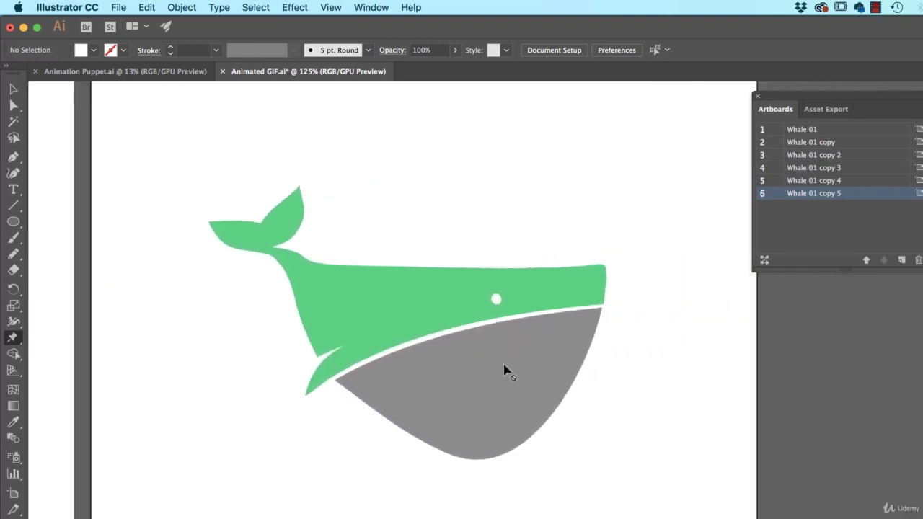
key("v")
left_click(503, 380)
key("shift+p")
key("super+minus")
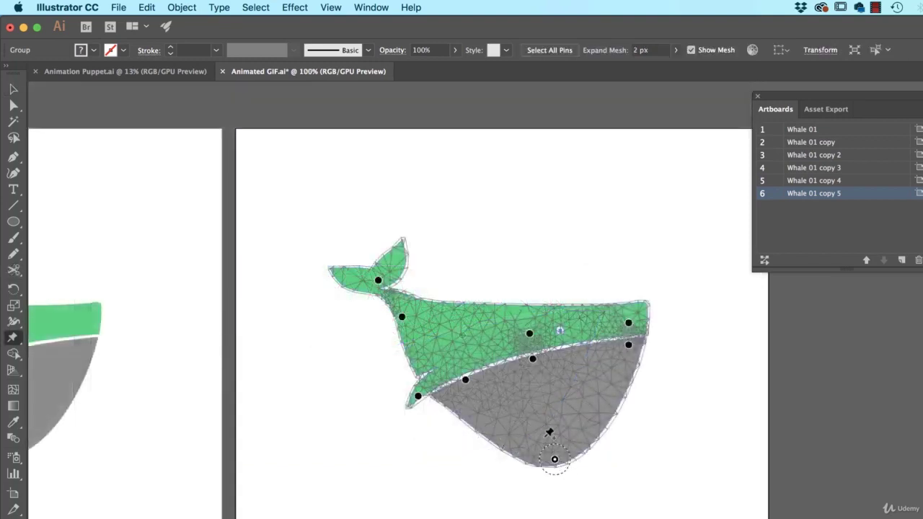
left_click(552, 451)
mouse_move(552, 451)
left_mouse_down()
mouse_move(558, 376)
mouse_move(554, 459)
left_mouse_up()
Return to the Selection tool and deselect the whale.
scroll(551, 397, "down", 4)
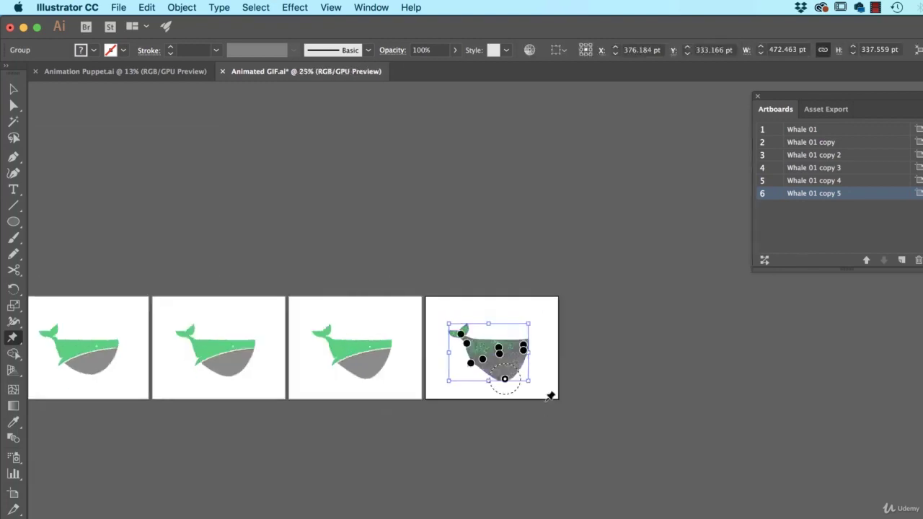
scroll(505, 426, "left", 4)
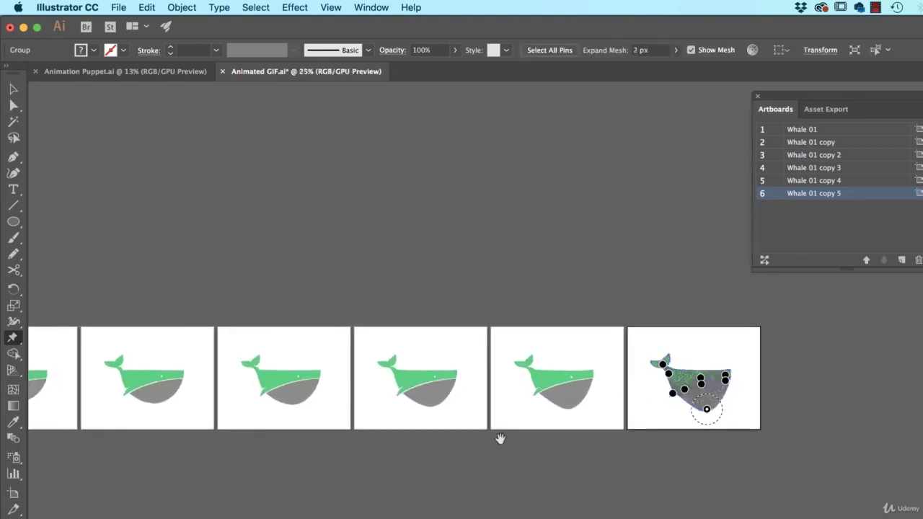
scroll(493, 451, "left", 3)
scroll(588, 452, "right", 2)
key("v")
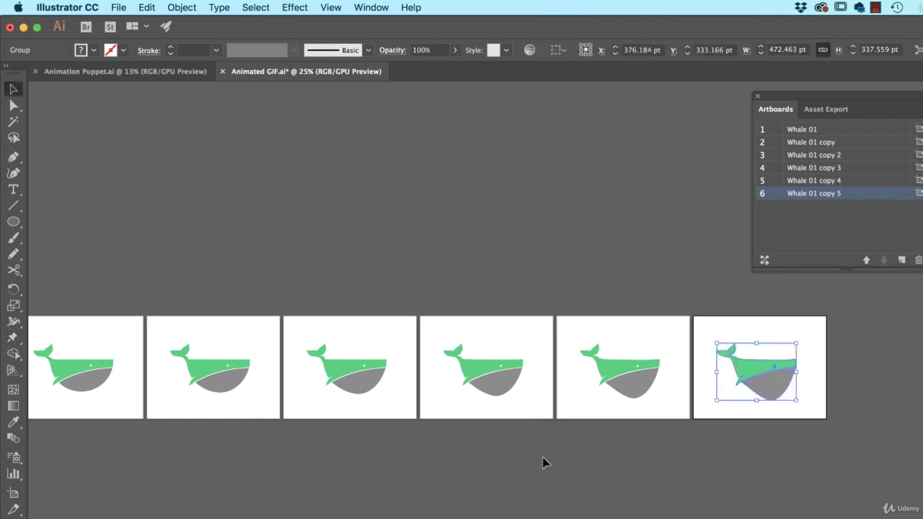
left_click(543, 460)
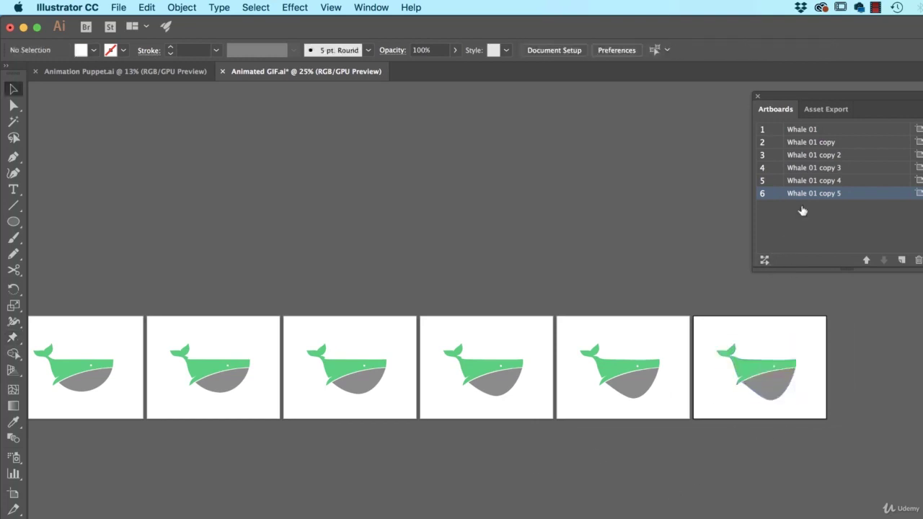
Rename artboards 2, 3 and 4 to Whale 02, Whale 03 and Whale 04.
double_click(822, 142)
key("Right")
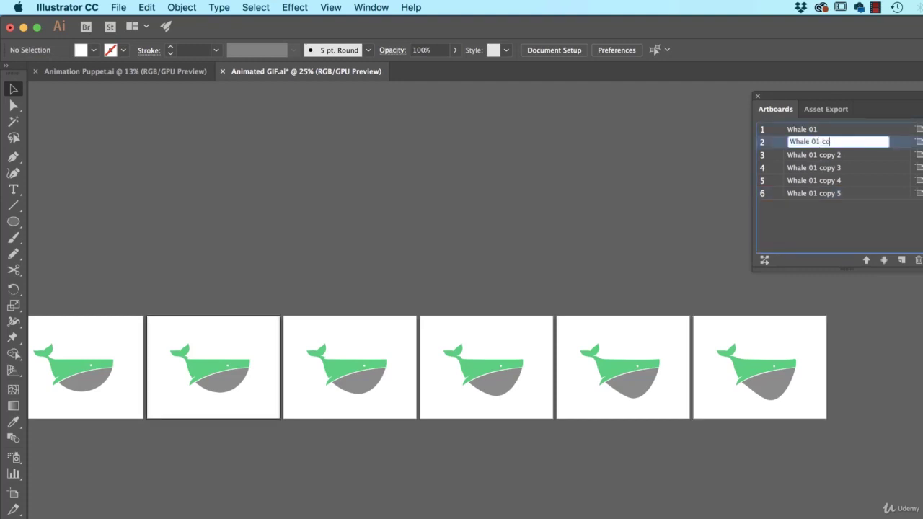
type("2")
key("Return")
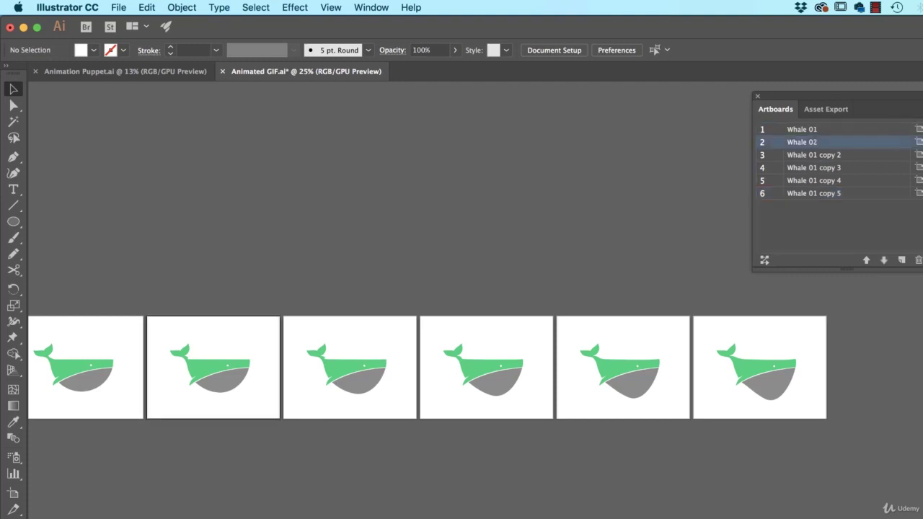
double_click(817, 154)
key("Right")
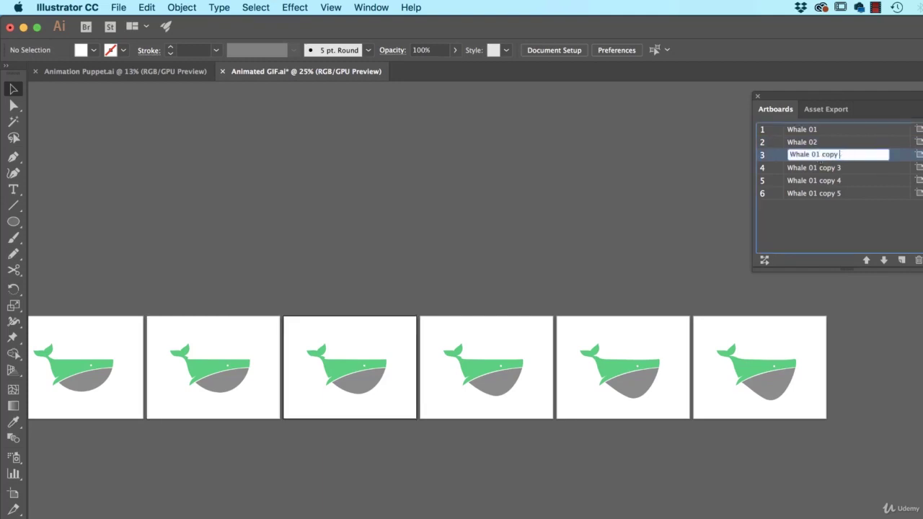
key("Return")
double_click(831, 167)
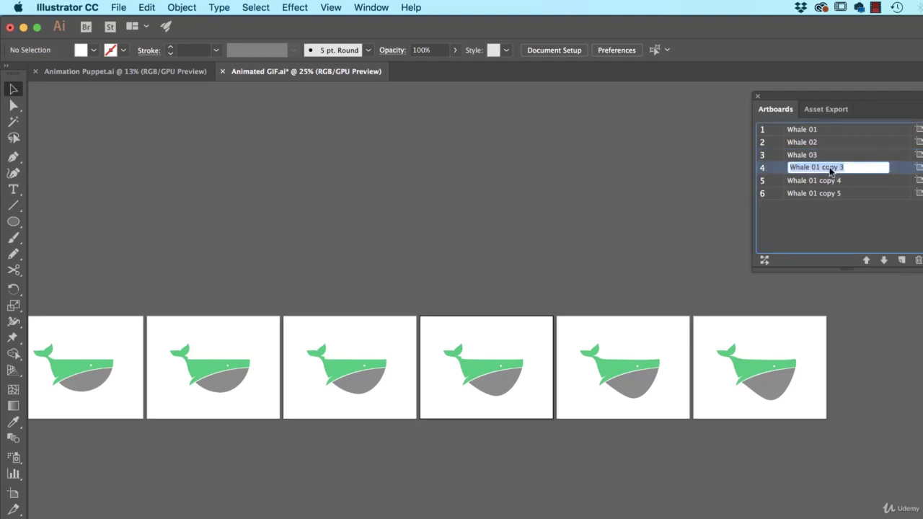
key("Right")
key("BackSpace")
key("BackSpace")
key("BackSpace")
key("BackSpace")
key("BackSpace")
key("BackSpace")
key("BackSpace")
key("BackSpace")
type("4")
key("Return")
Rename artboards 5 and 6 to Whale 05 and Whale 06.
double_click(815, 180)
key("Right")
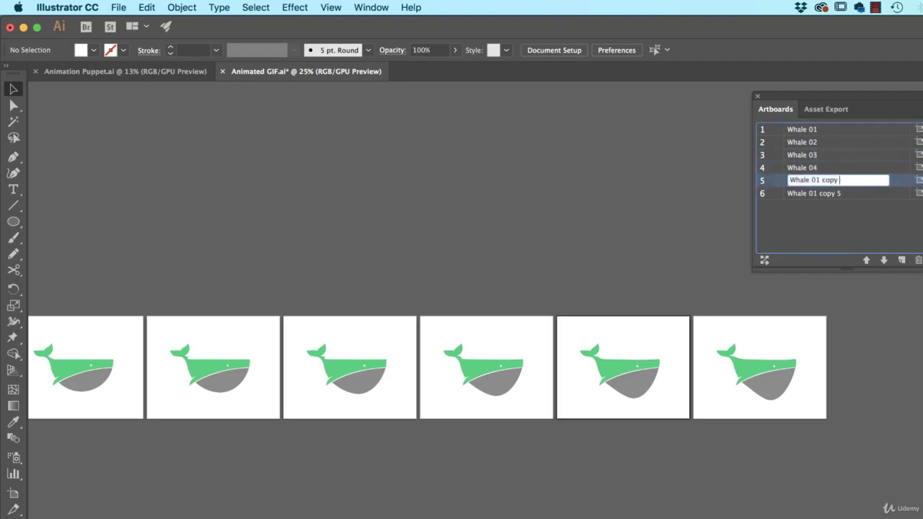
key("BackSpace")
key("BackSpace")
key("BackSpace")
key("BackSpace")
key("BackSpace")
key("BackSpace")
key("BackSpace")
key("BackSpace")
type("5")
key("Return")
double_click(815, 193)
key("Right")
key("BackSpace")
key("BackSpace")
key("BackSpace")
key("BackSpace")
key("BackSpace")
key("BackSpace")
key("BackSpace")
key("BackSpace")
type("6")
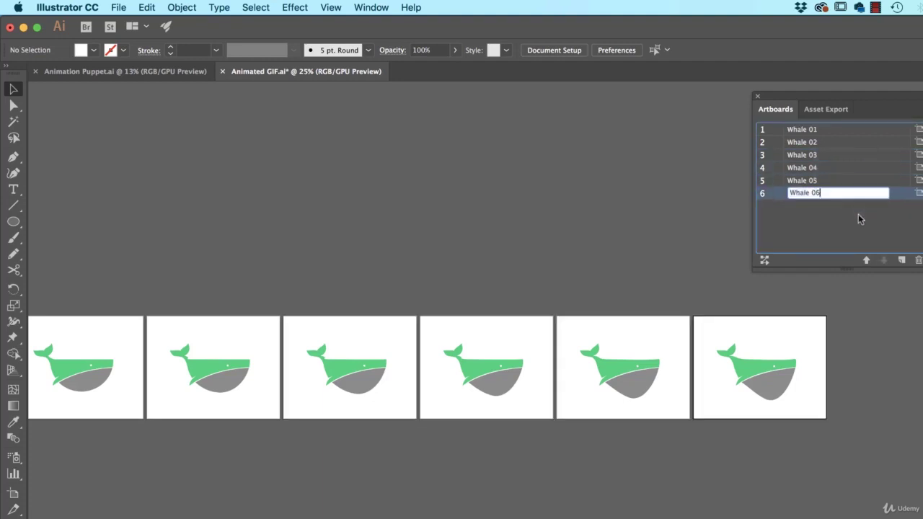
key("Return")
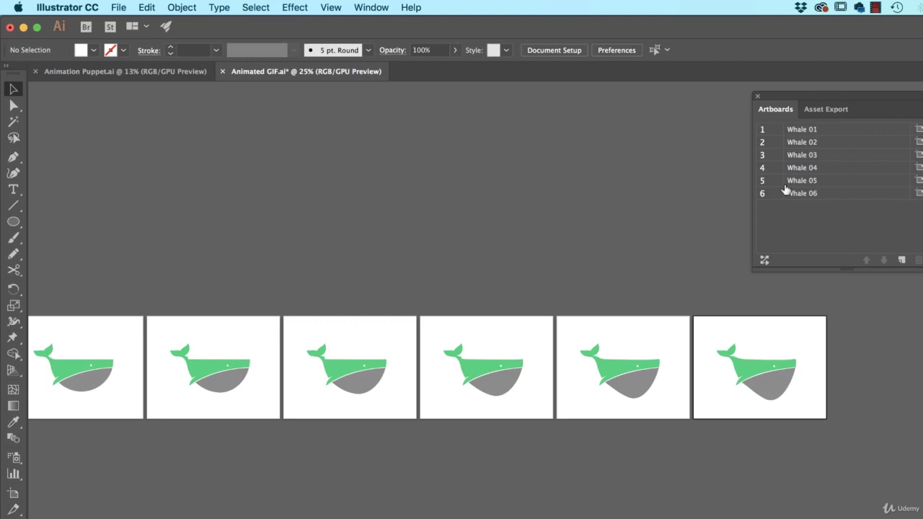
Add four new blank artboards after the whale artboards.
left_click(901, 261)
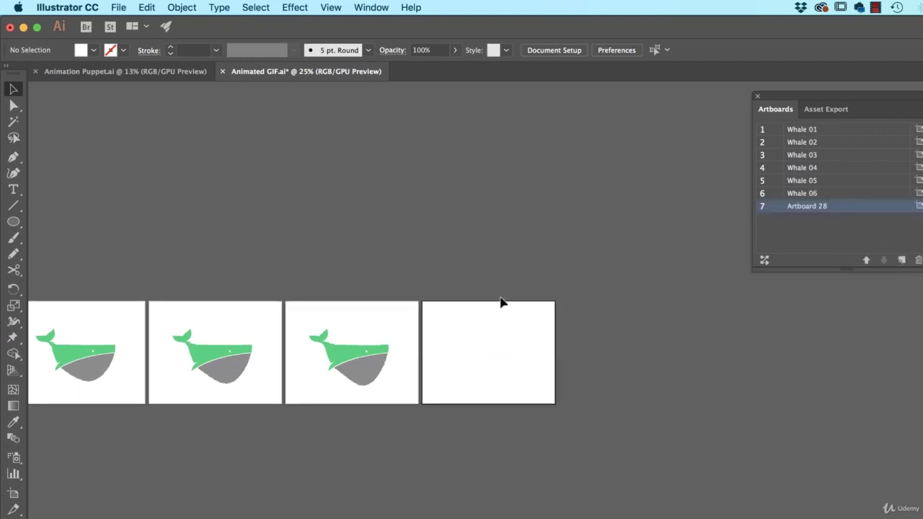
left_click(901, 261)
left_click(901, 261)
left_click(902, 261)
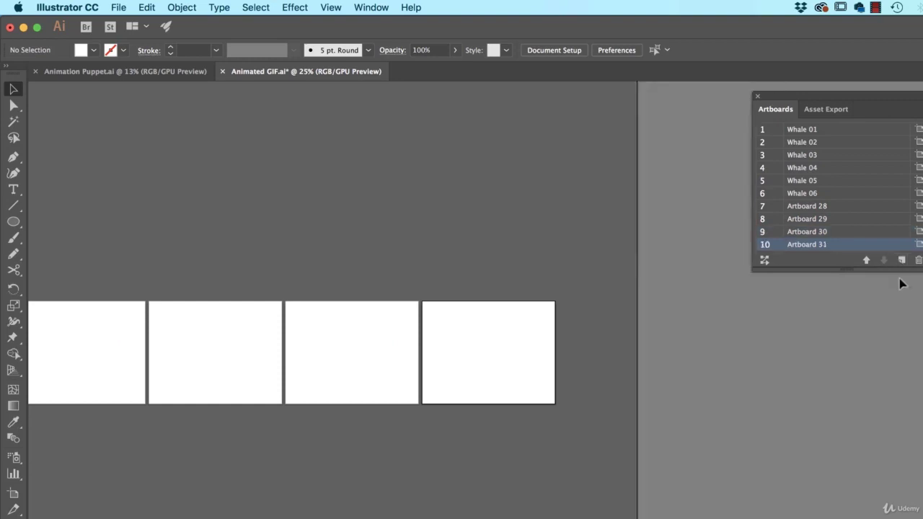
left_click_drag(461, 276, 728, 332)
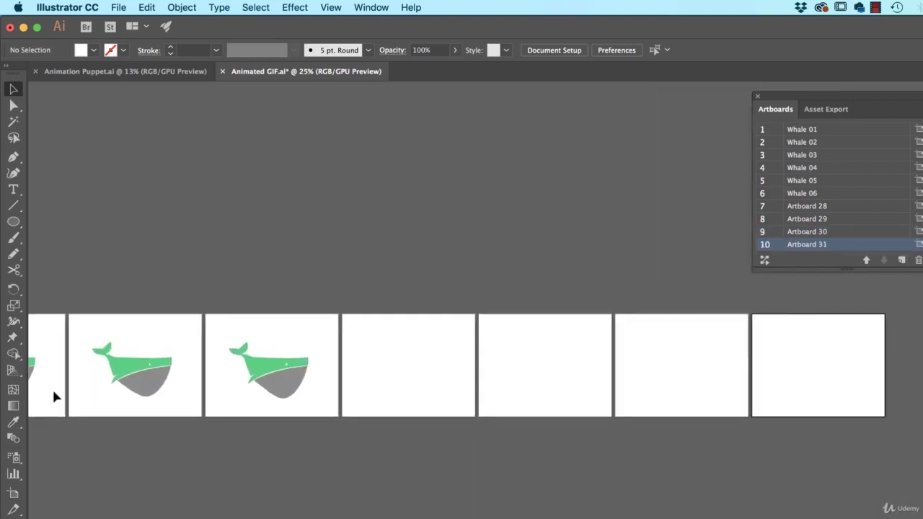
Try moving the four blank artboards below the whale row, then undo the move.
left_click(13, 493)
left_click(377, 323, "shift")
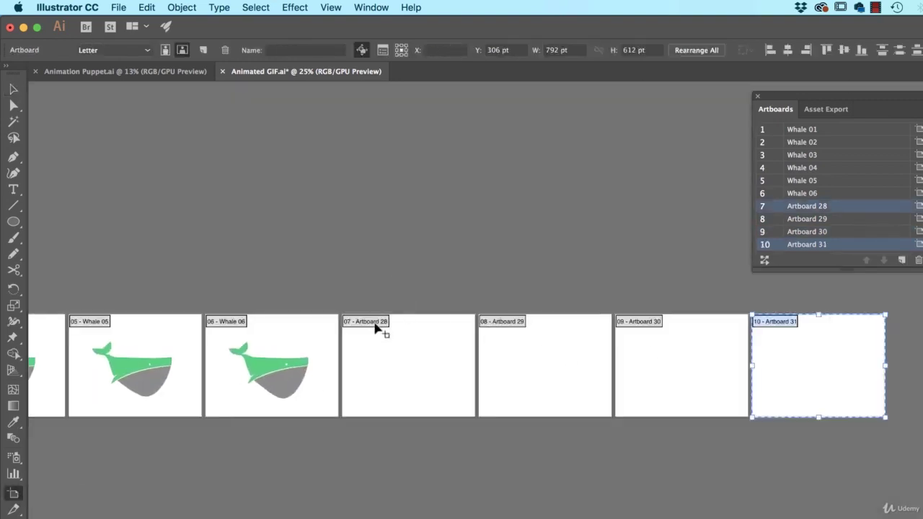
left_click(534, 323, "shift")
left_click(656, 331, "shift")
left_click_drag(651, 320, 654, 453)
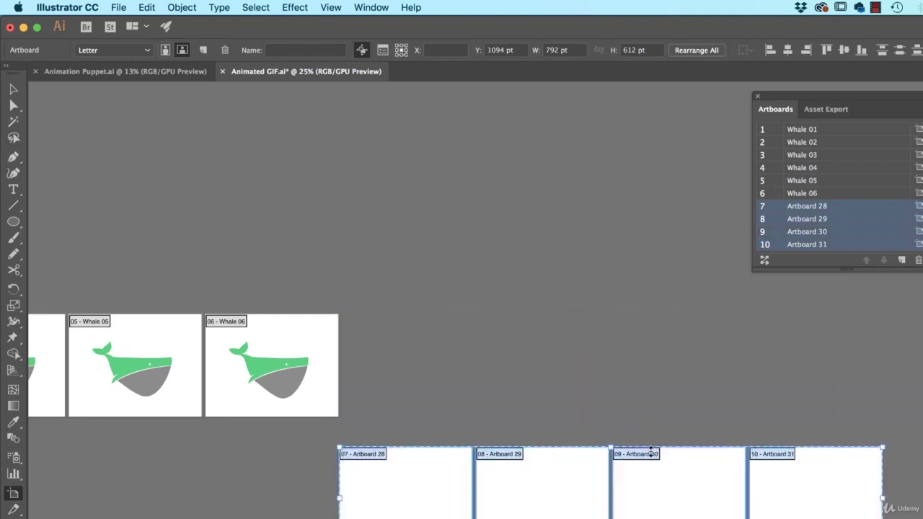
key("super+z")
key("Escape")
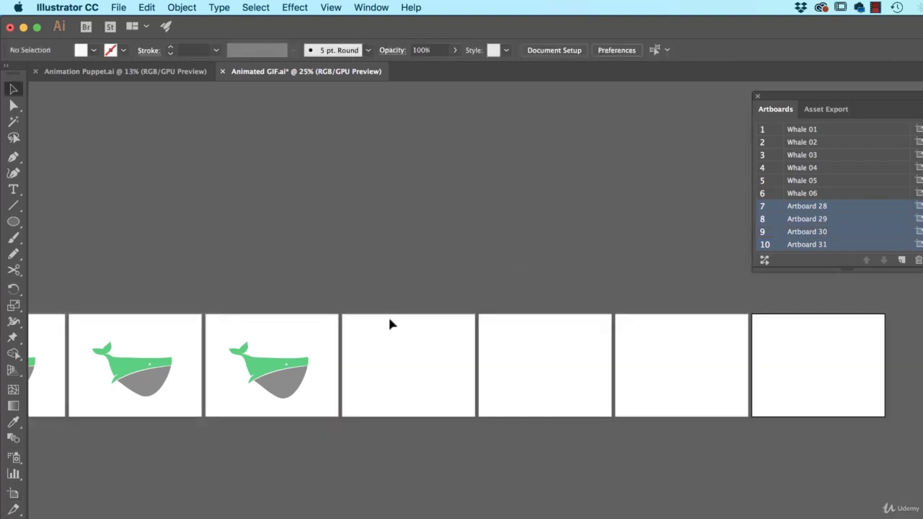
left_click_drag(392, 324, 480, 295)
Rename the first two blank artboards Whale 07 and Whale 08.
left_click(526, 337)
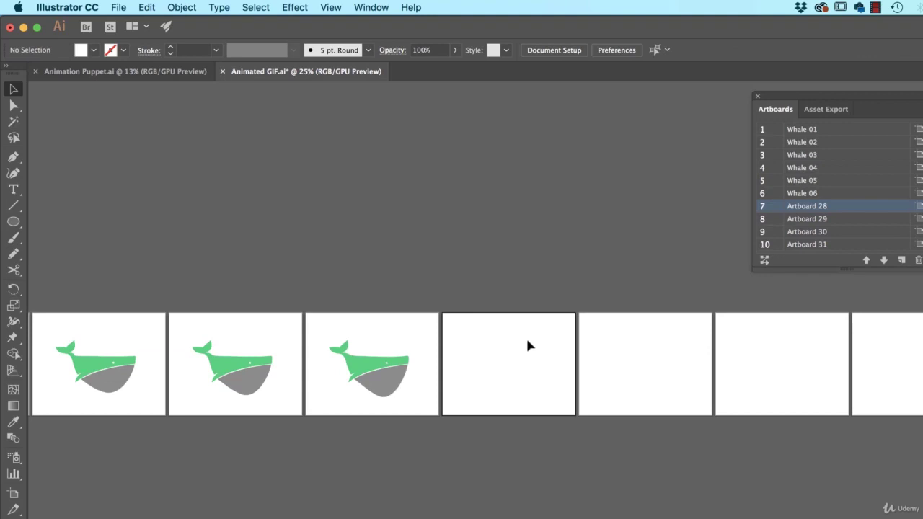
double_click(817, 205)
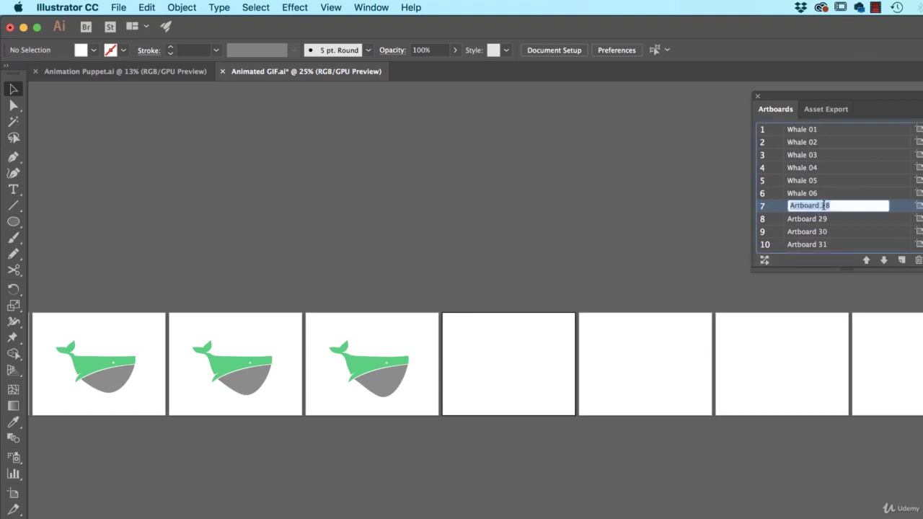
type("Whale 07")
key("Return")
double_click(817, 219)
type("Whale 08")
key("Return")
Rename the last two blank artboards Whale 09 and Whale 10, then zoom out to all ten.
double_click(830, 232)
type("Whale 09")
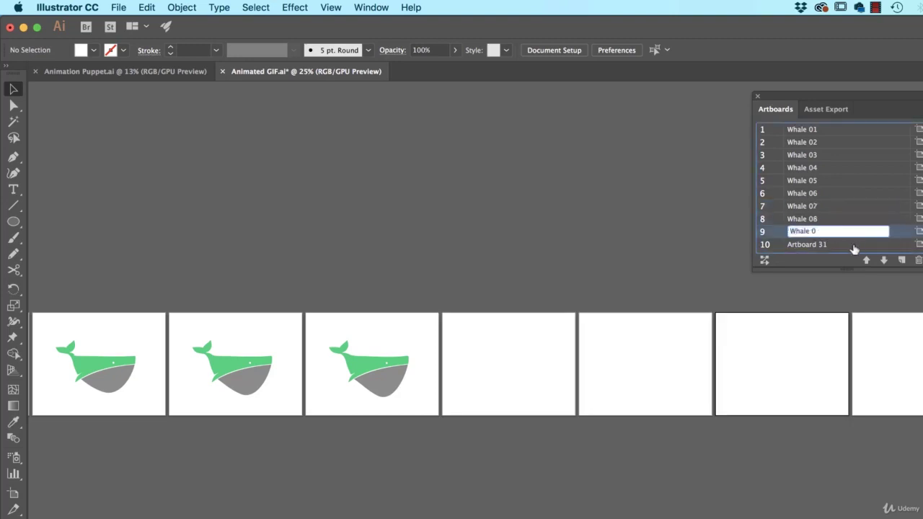
key("Return")
double_click(820, 245)
type("Whale 10")
key("Return")
key("super+minus")
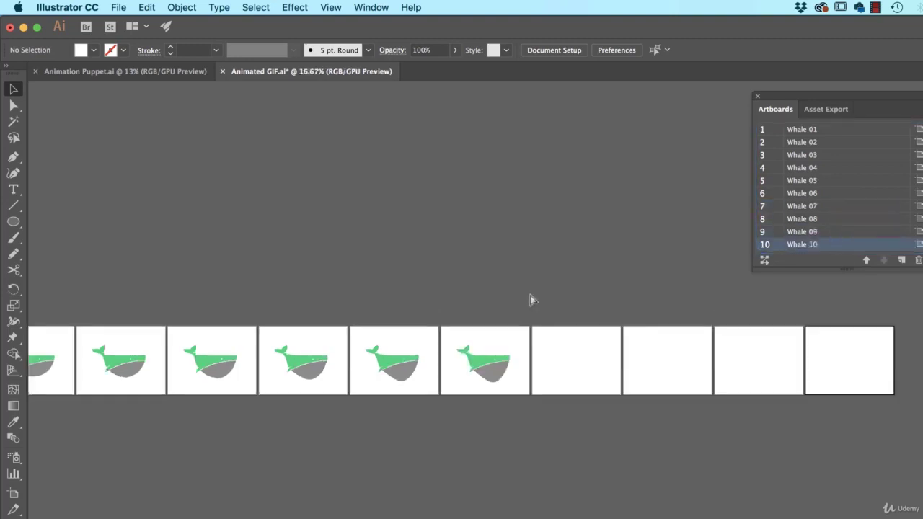
key("super+minus")
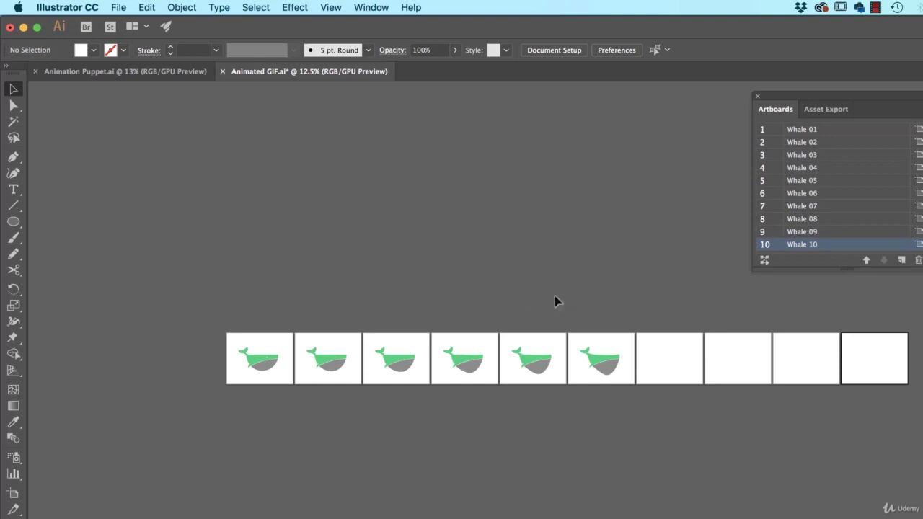
Move and paste the artboard 5 whale onto artboard 7, undoing both attempts.
left_click(543, 364)
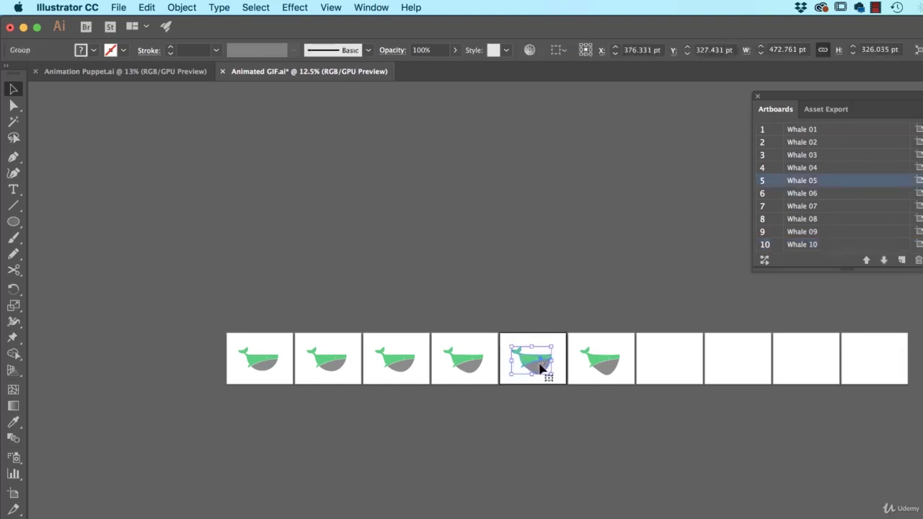
left_click_drag(534, 364, 678, 373)
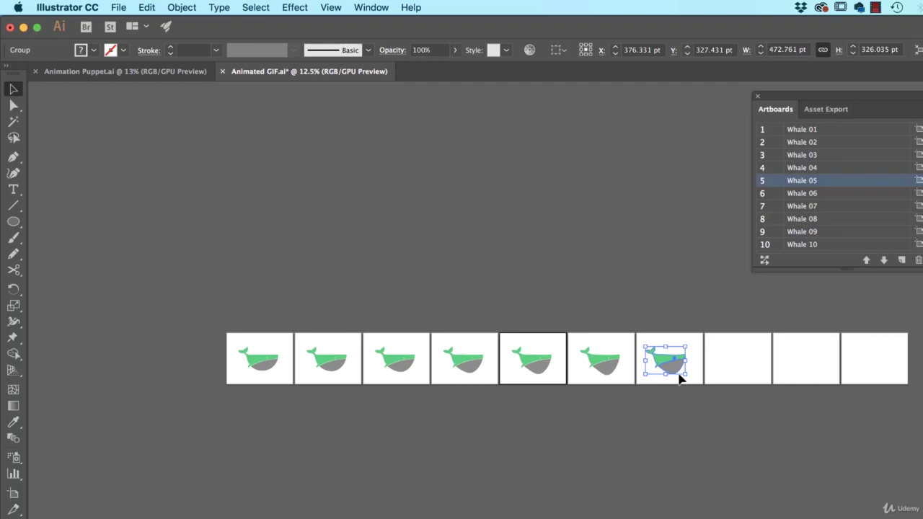
key("super+z")
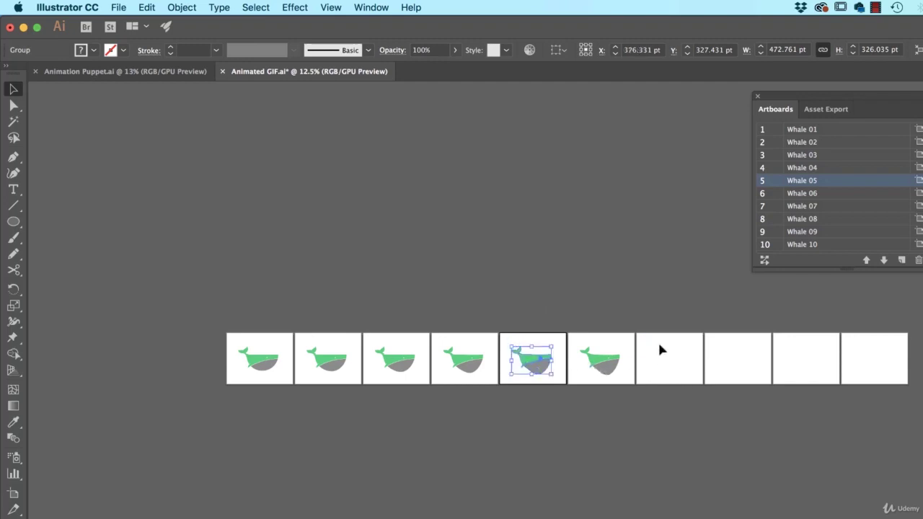
left_click(658, 338)
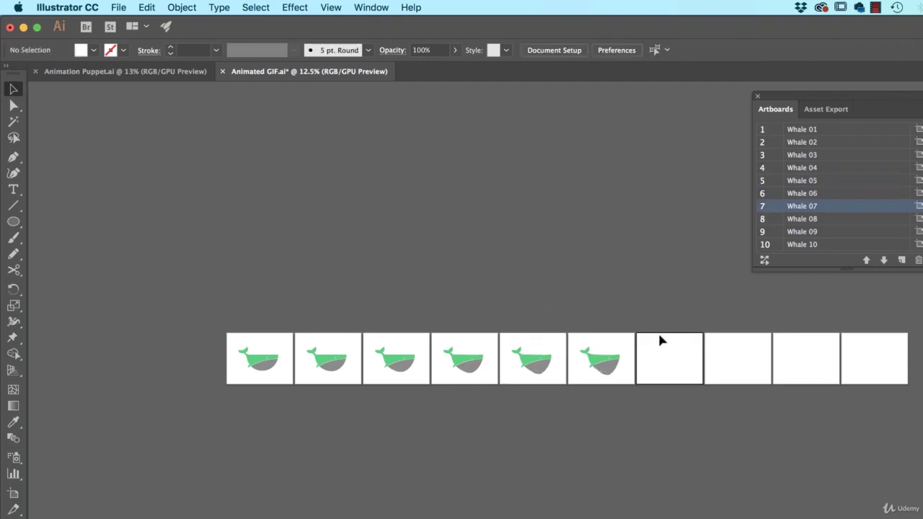
key("super+shift+v")
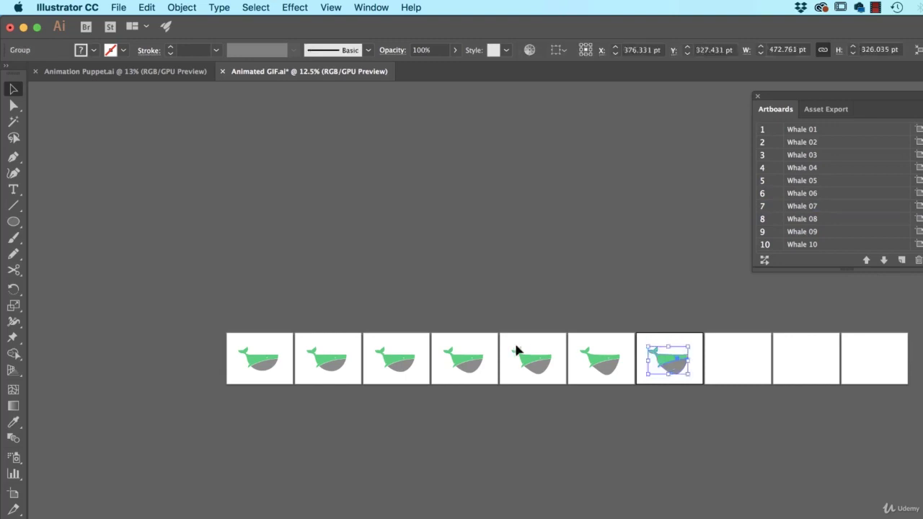
key("super+z")
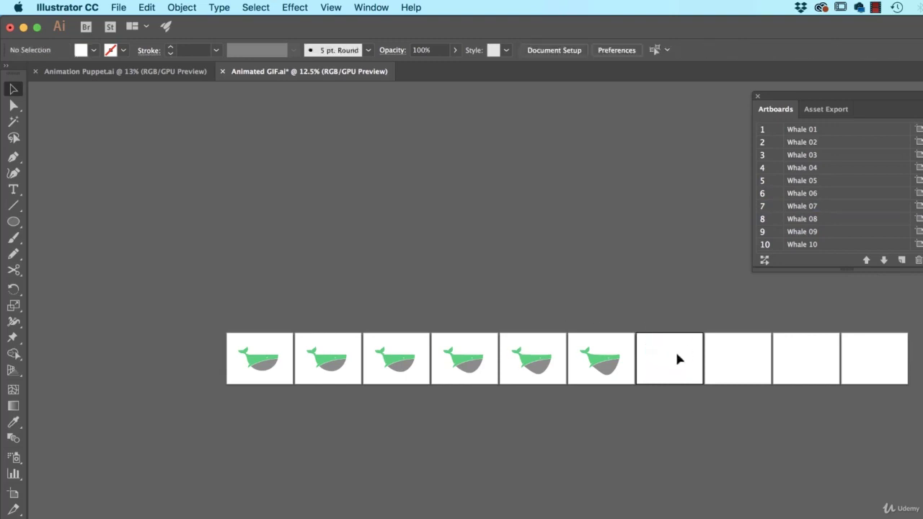
Switch among artboards 5, 6 and 7 to compare, and reselect the whale group on artboard 5.
left_click(610, 344)
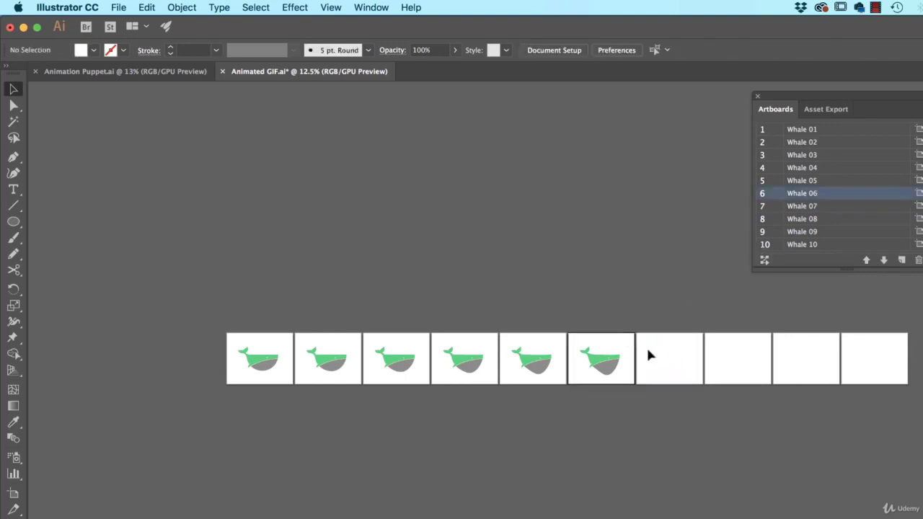
left_click(655, 351)
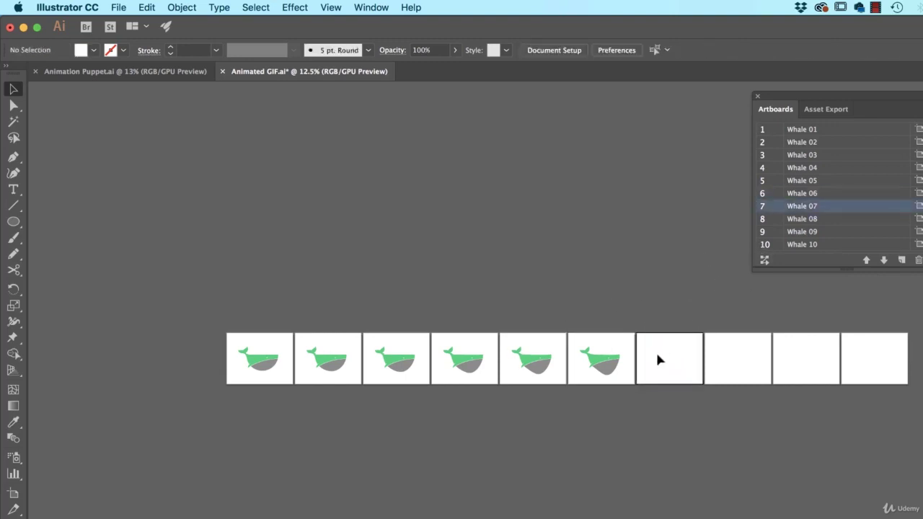
left_click(545, 340)
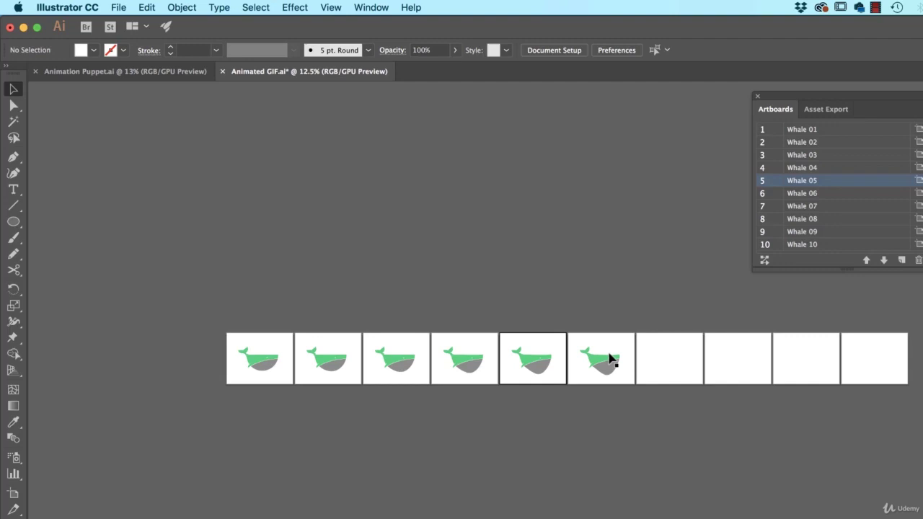
left_click(663, 349)
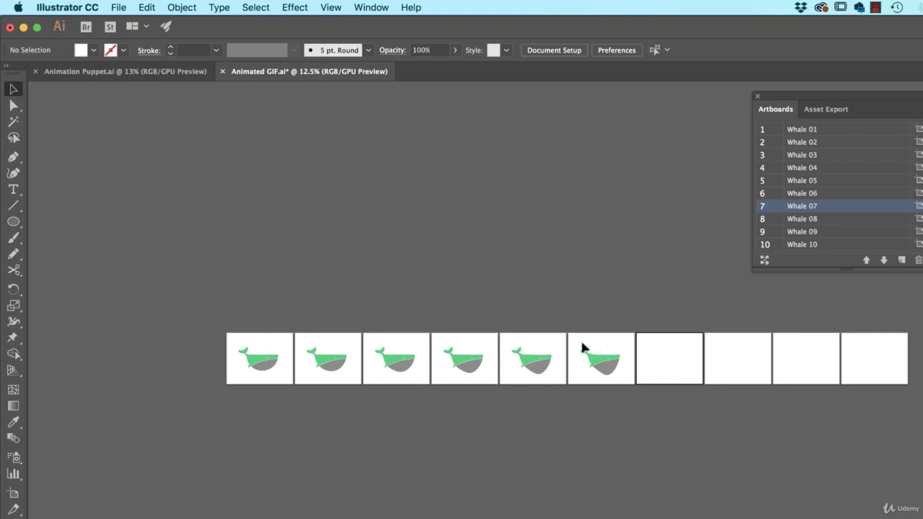
left_click(529, 367)
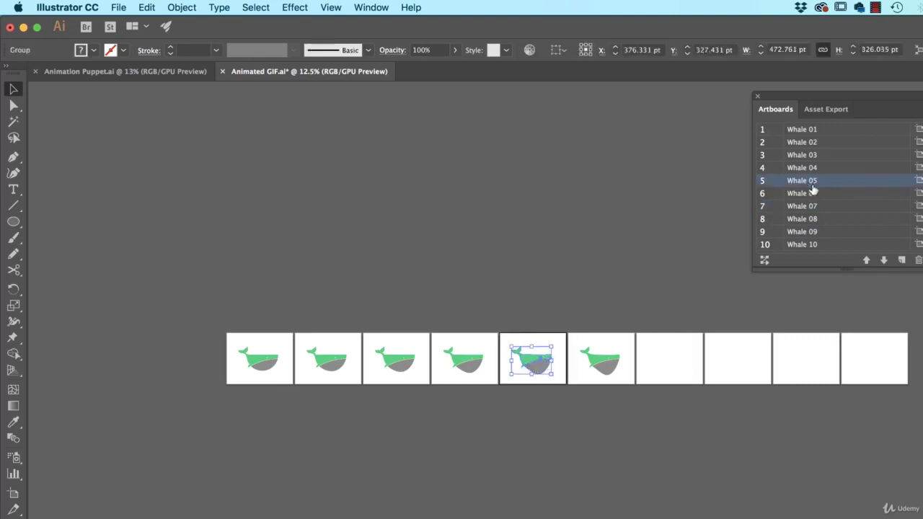
left_click(666, 371)
left_click(539, 367)
Make Whale 07 the active artboard and paste the copied whale onto it.
key("super+0")
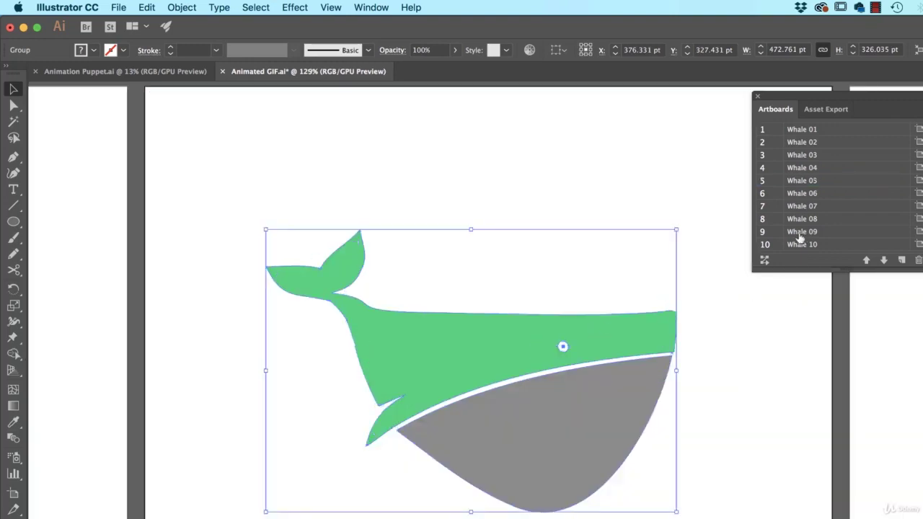
left_click(807, 207)
double_click(803, 207)
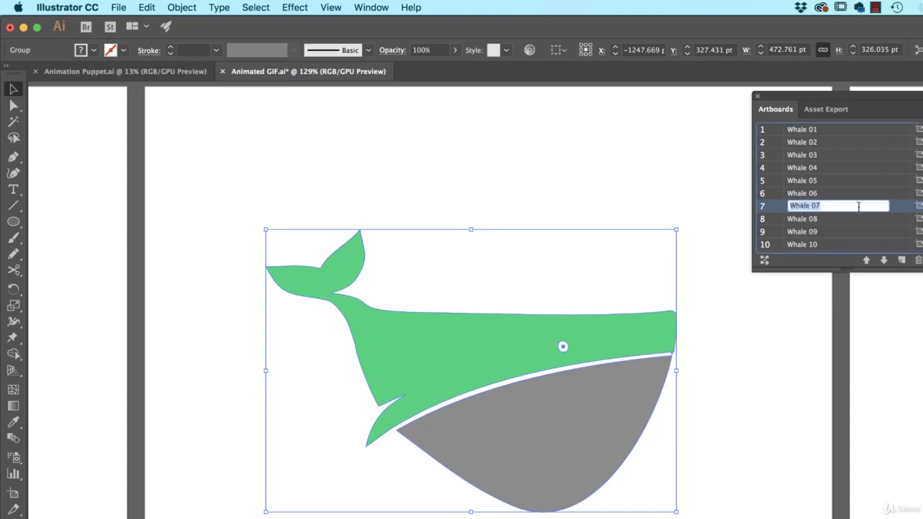
key("Return")
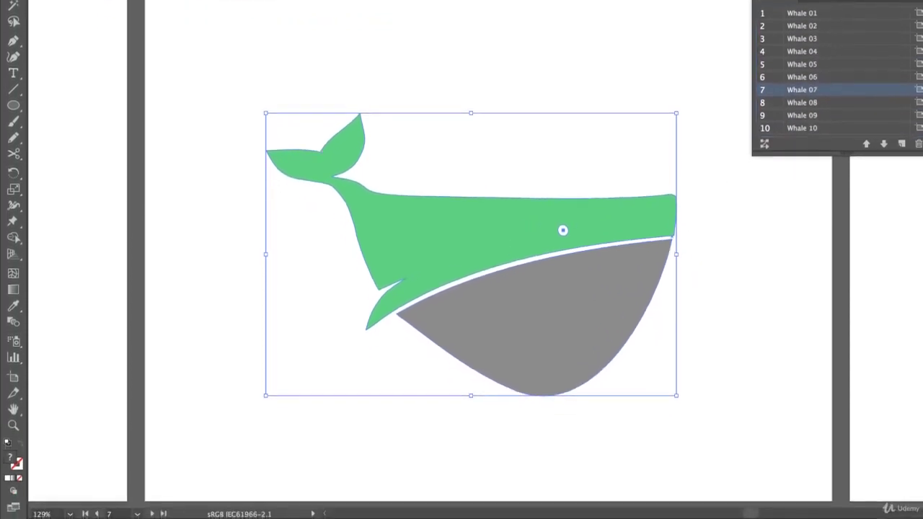
left_click(153, 513)
left_click(97, 513)
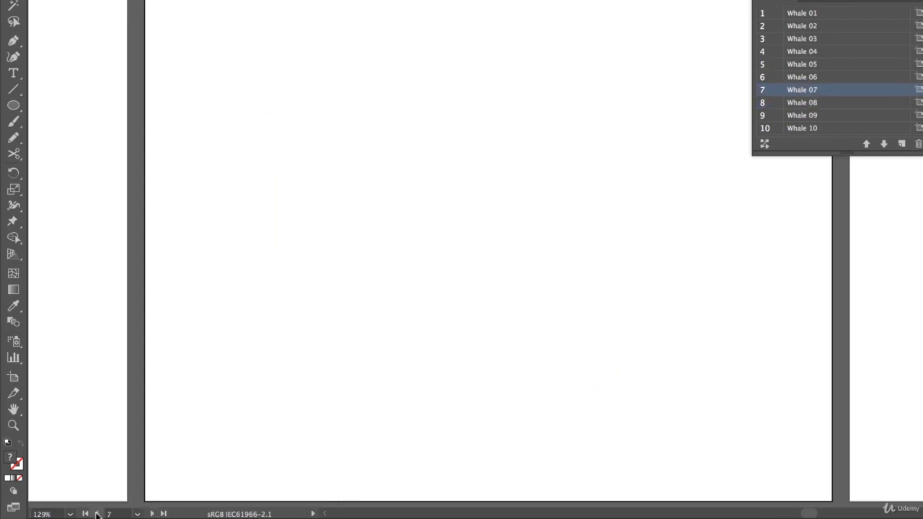
left_click(414, 274)
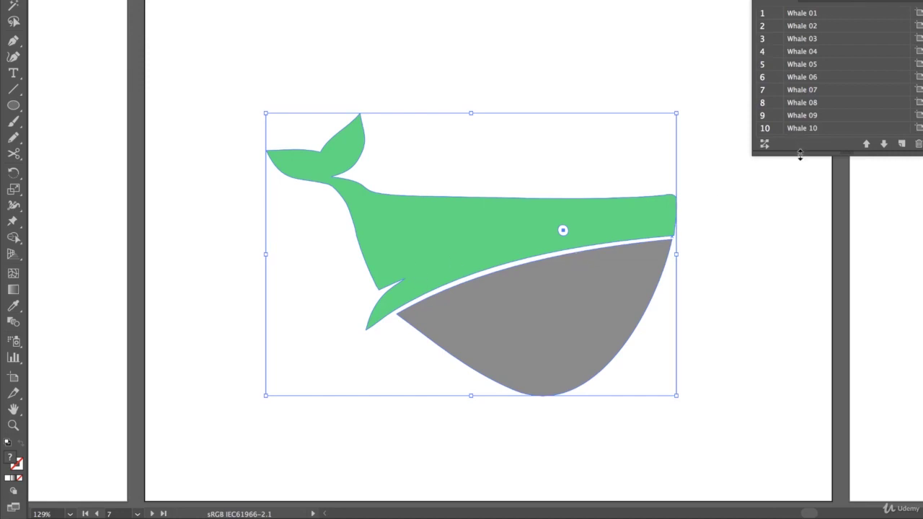
Zoom out and click artboards 4 and 5 to check the row of whales.
key("super+minus")
key("super+minus")
key("super+minus")
key("super+minus")
key("super+minus")
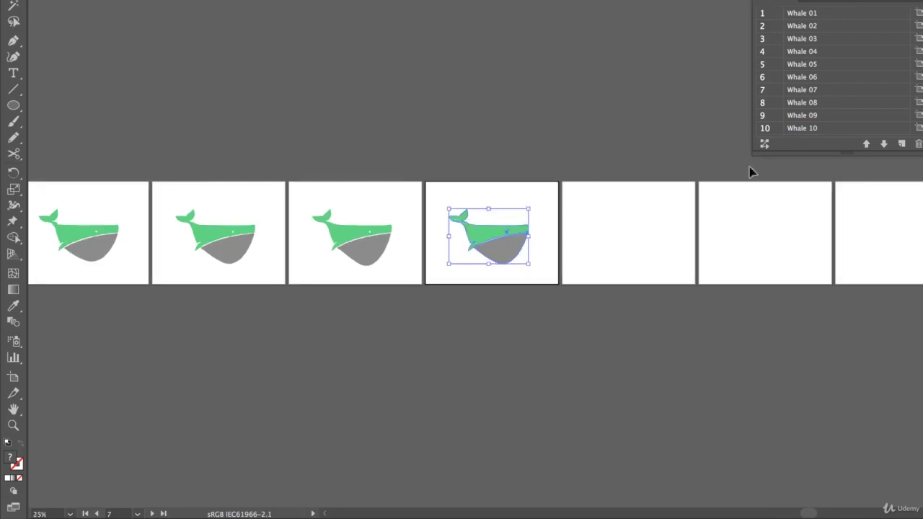
scroll(498, 287, "left", 5)
left_click(379, 288)
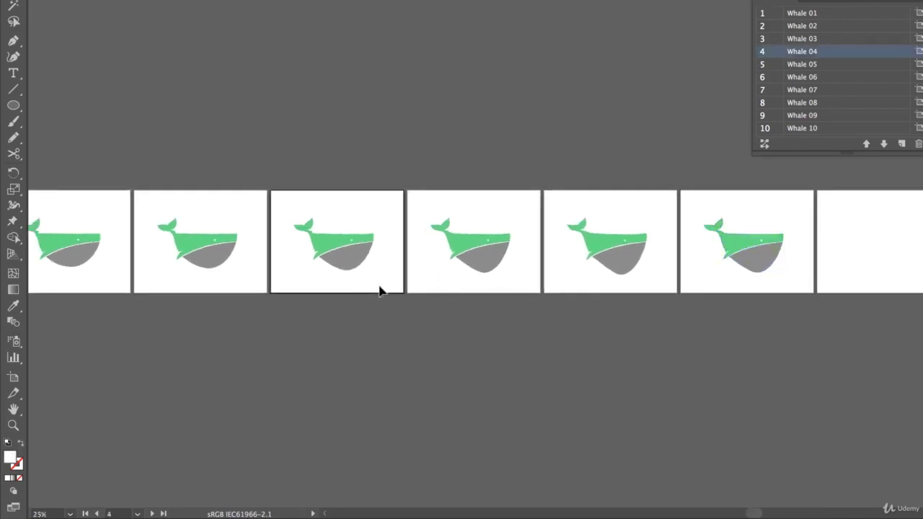
left_click(441, 291)
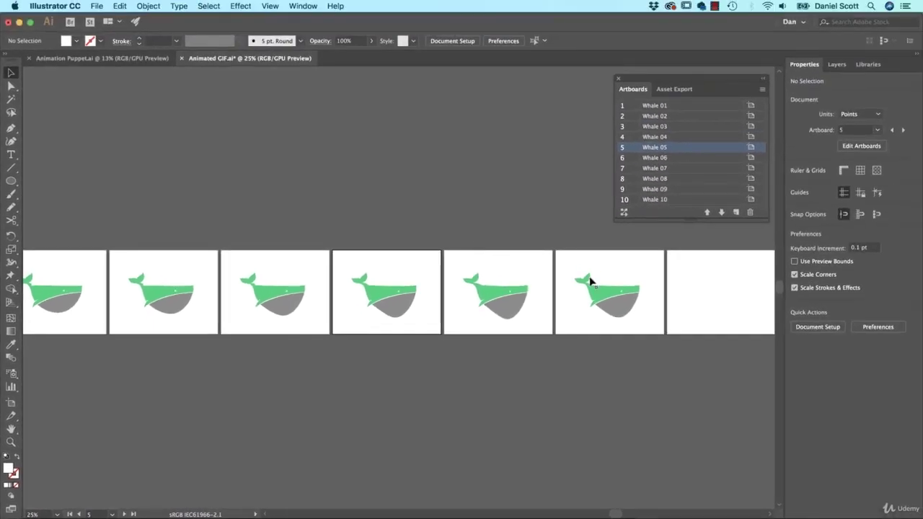
Select and copy the whale artwork from the Whale 02 artboard.
left_click(655, 137)
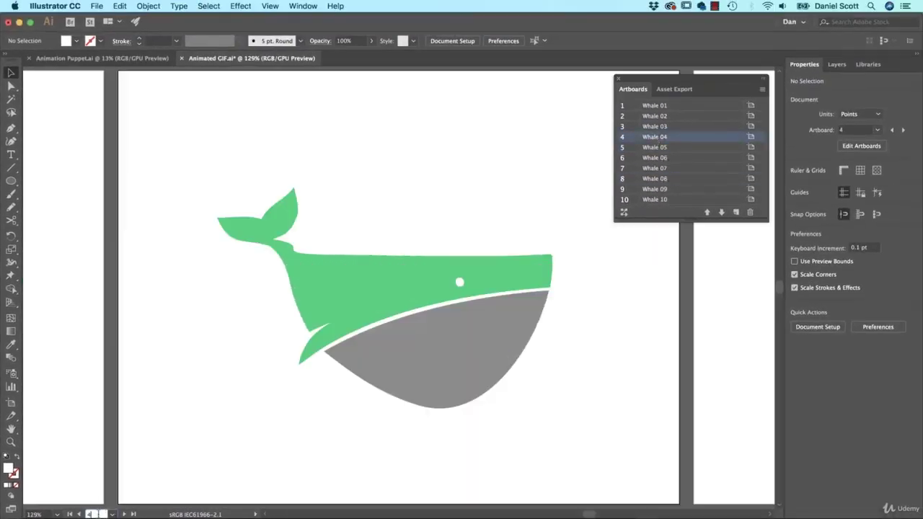
left_click(113, 513)
left_click_drag(185, 148, 560, 411)
left_click(114, 513)
left_click(146, 484)
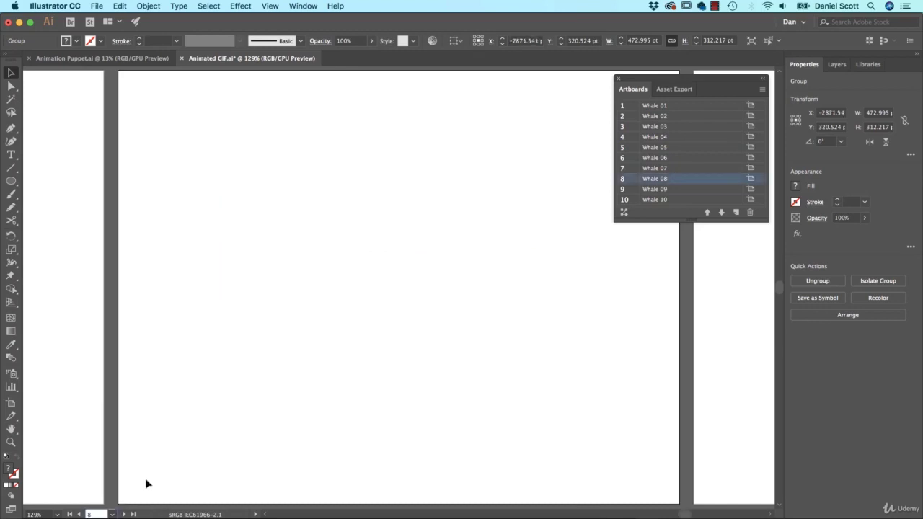
left_click(123, 514)
left_click(113, 514)
left_click(129, 419)
left_click_drag(186, 148, 546, 420)
left_click(114, 513)
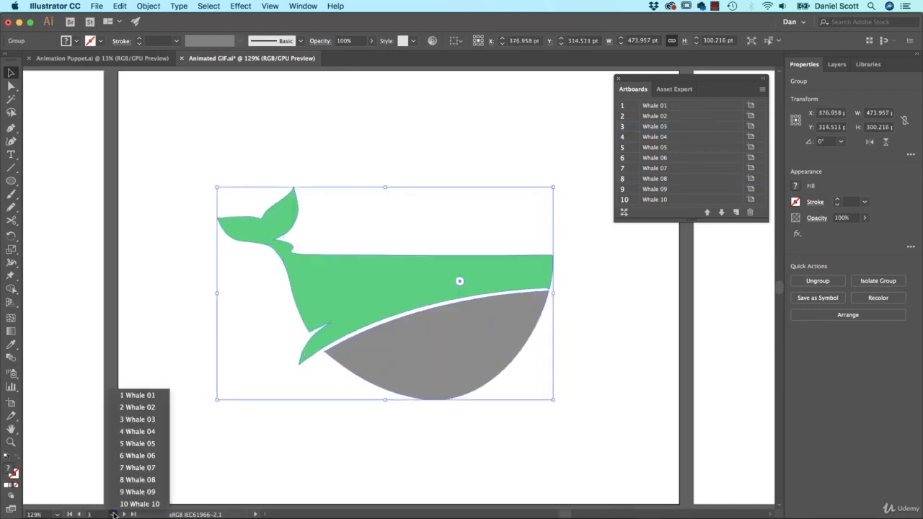
left_click(144, 439)
left_click(113, 513)
left_click(137, 347)
key("ctrl+a")
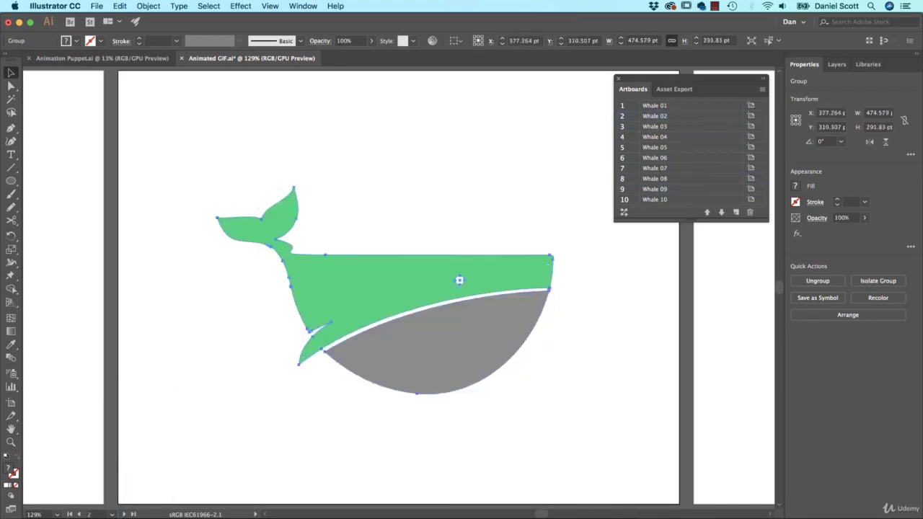
left_click(113, 513)
key("Escape")
Add a new blank artboard and name it Whale 11.
left_click(735, 212)
double_click(659, 202)
type("Whale 11")
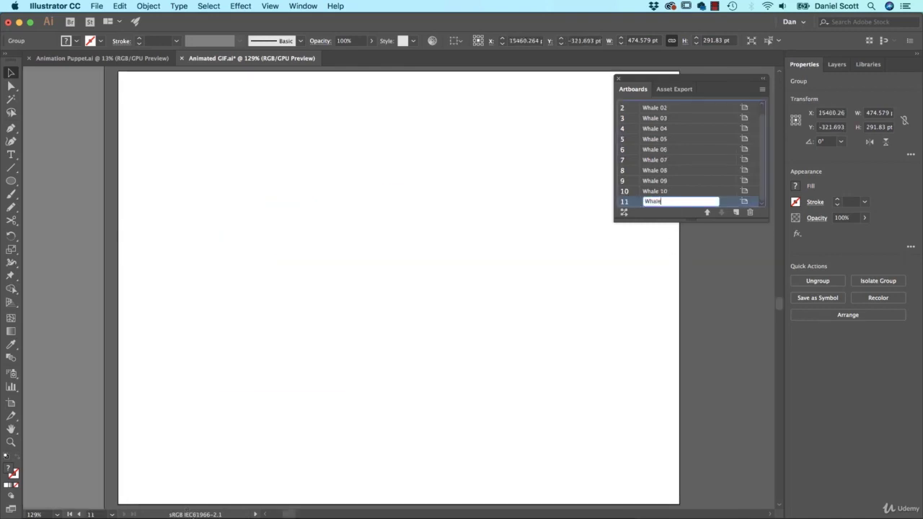
key("Return")
Paste the whale onto Whale 11, deselect it, and zoom out to show all eleven artboards.
left_click(113, 514)
left_click(146, 409)
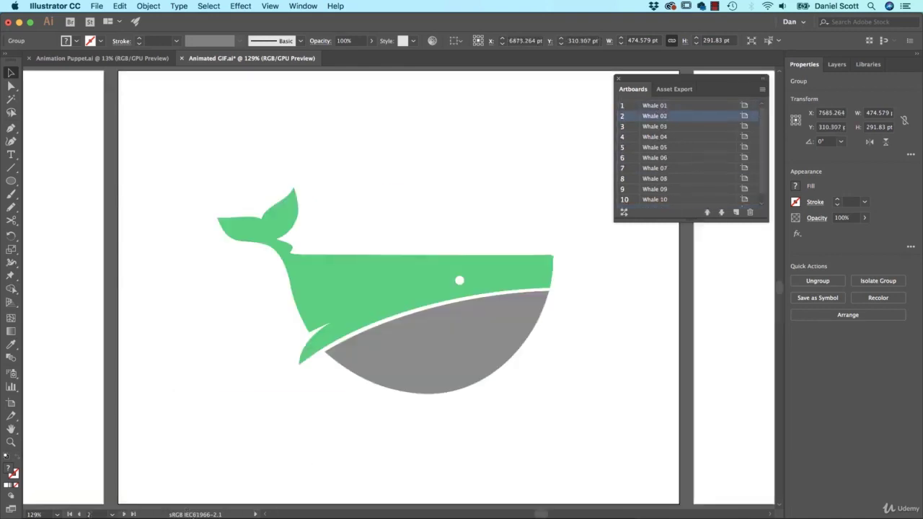
key("ctrl+a")
left_click(113, 513)
left_click(141, 504)
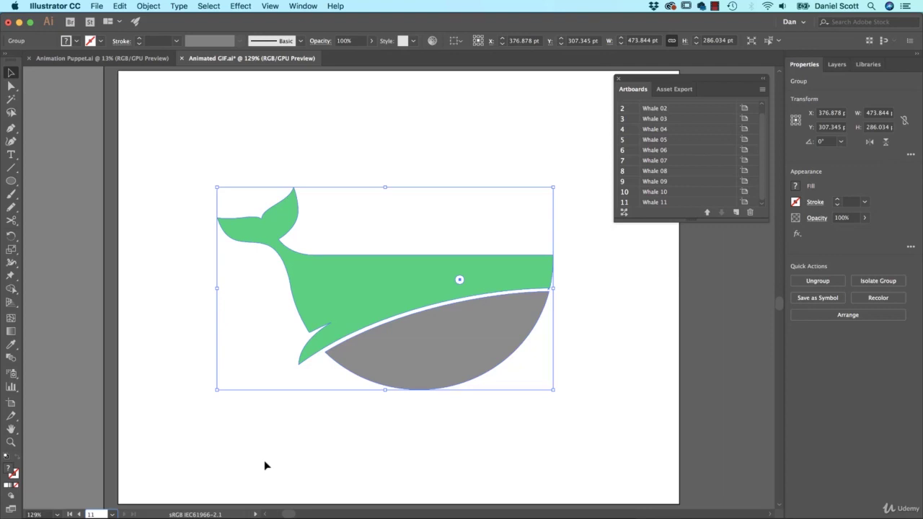
left_click(277, 451)
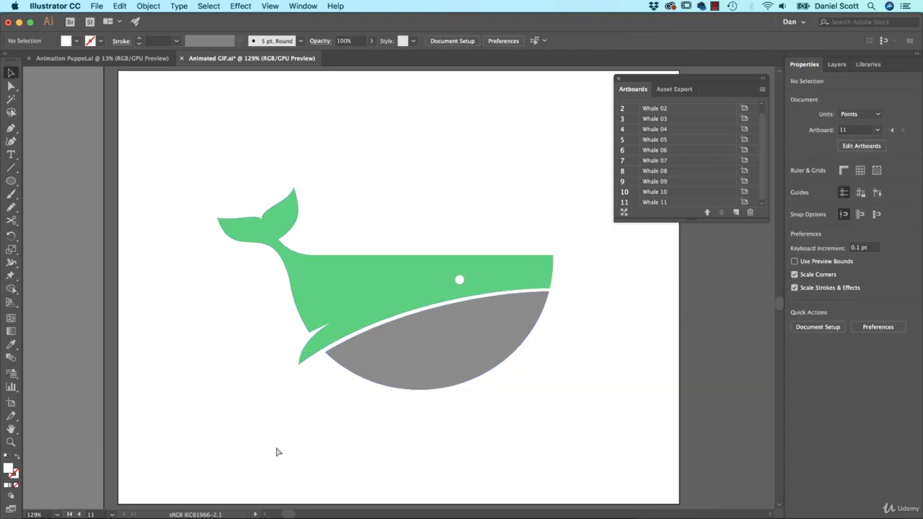
key("ctrl+minus")
key("ctrl+minus")
key("ctrl+minus")
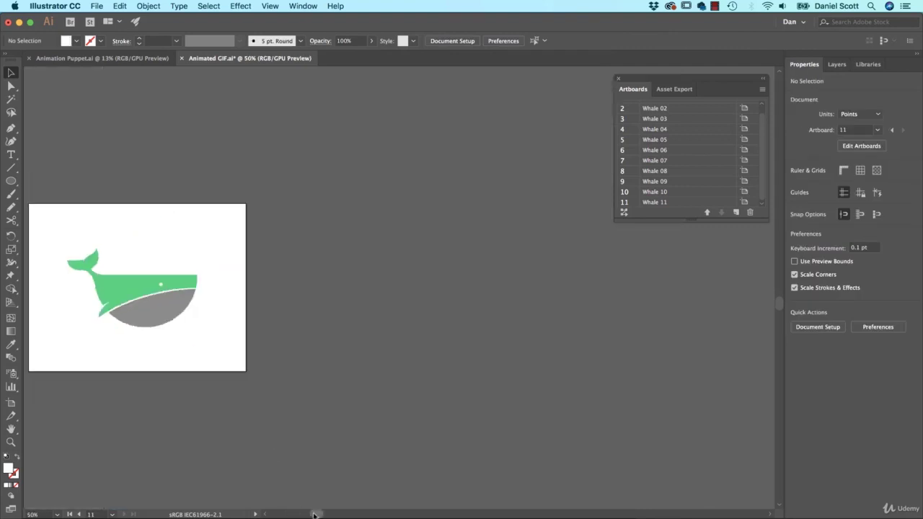
left_click_drag(314, 514, 305, 513)
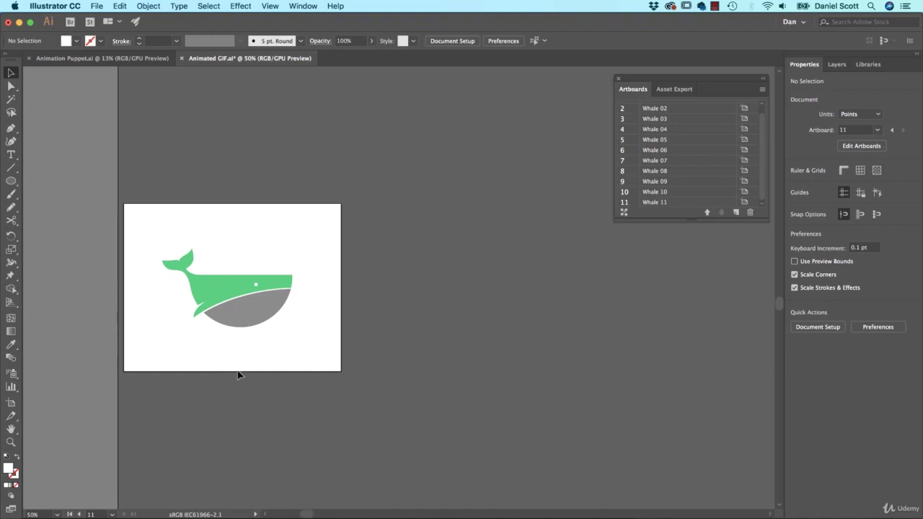
key("ctrl+minus")
key("ctrl+minus")
key("ctrl+minus")
key("ctrl+minus")
key("ctrl+minus")
key("ctrl+minus")
key("ctrl+minus")
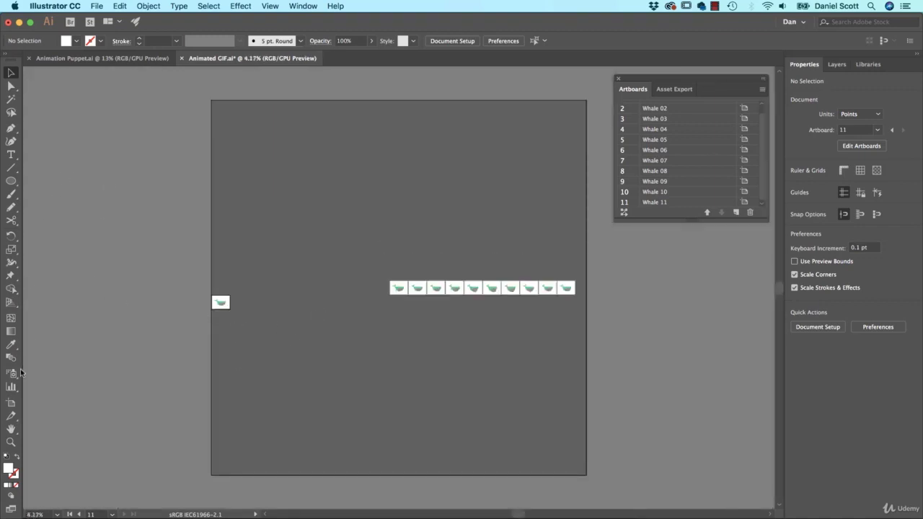
Rearrange all eleven whale artboards by column into a single vertical stack.
left_click(763, 90)
left_click(628, 214)
left_click(624, 216)
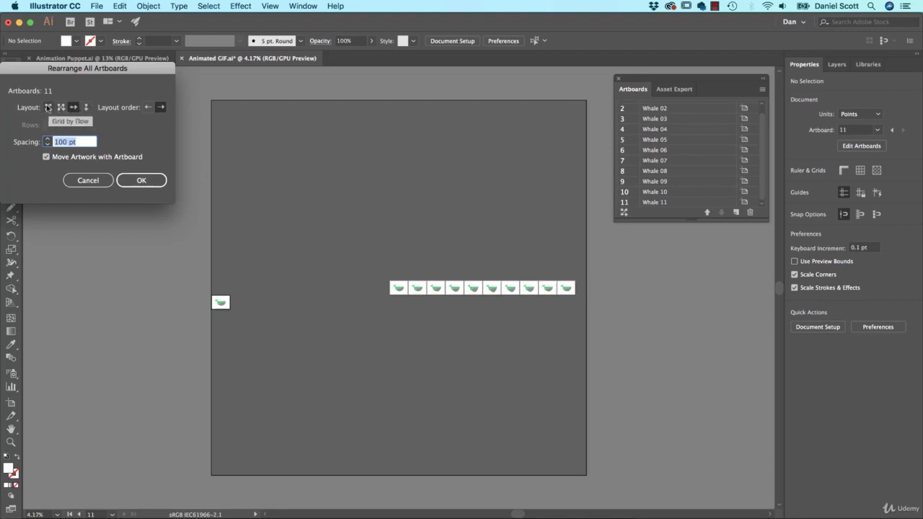
left_click(51, 107)
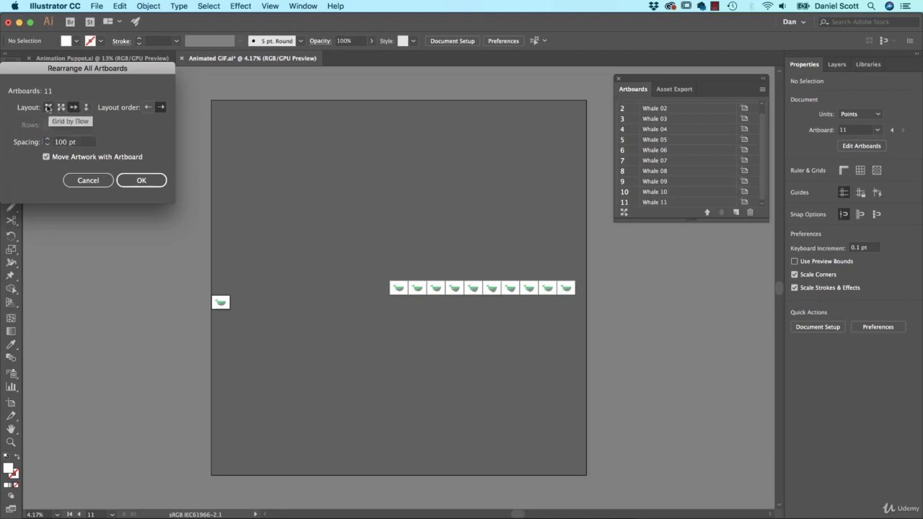
left_click(86, 107)
left_click(142, 181)
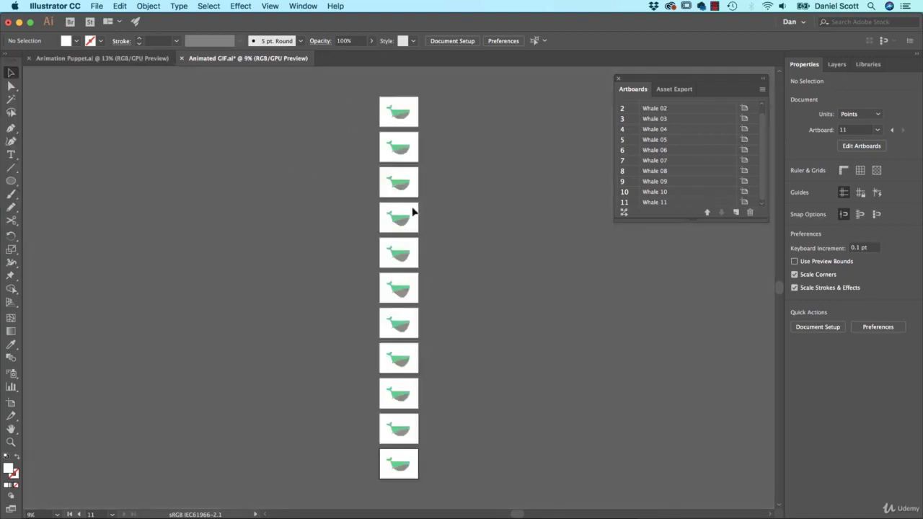
scroll(413, 211, "up", 4)
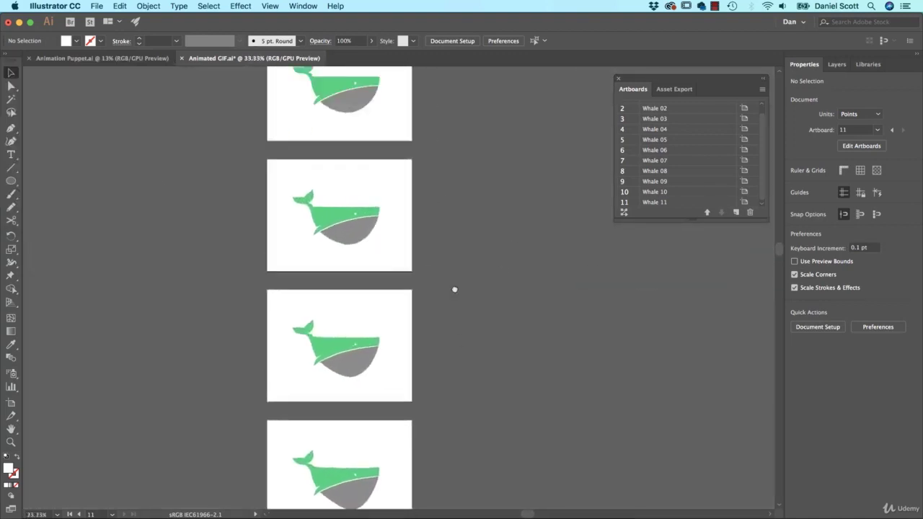
scroll(454, 289, "up", 3)
scroll(454, 289, "left", 1)
scroll(441, 301, "up", 4)
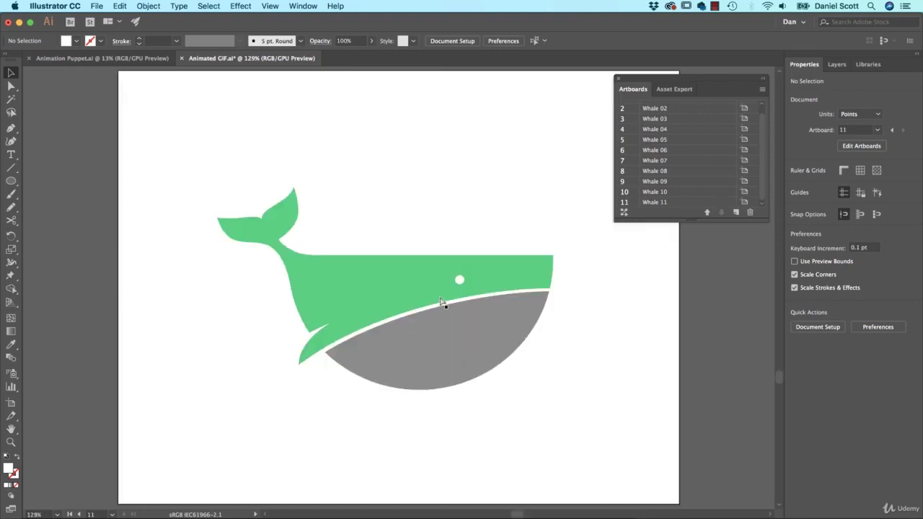
Step through the whale frames from the first artboard to Whale 11.
left_click(75, 514)
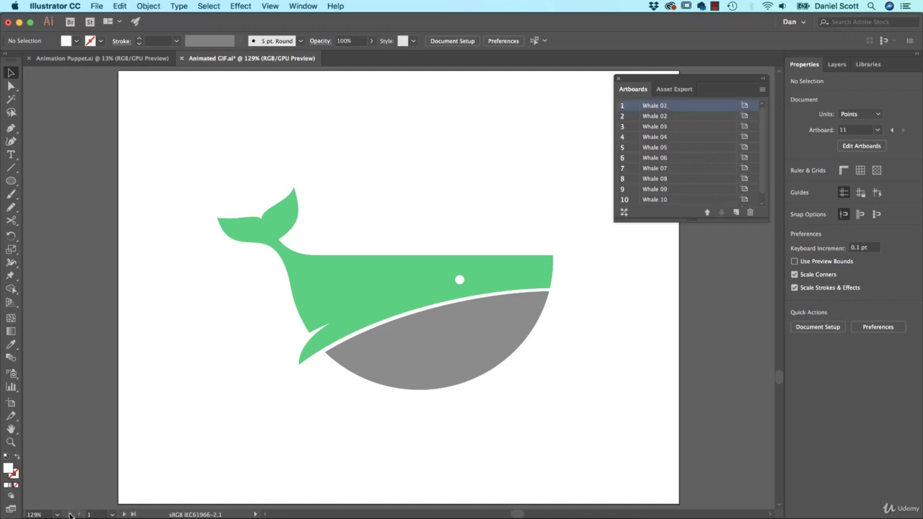
left_click(124, 514)
left_click(124, 515)
left_click(124, 514)
left_click(124, 514)
left_click(124, 515)
left_click(124, 514)
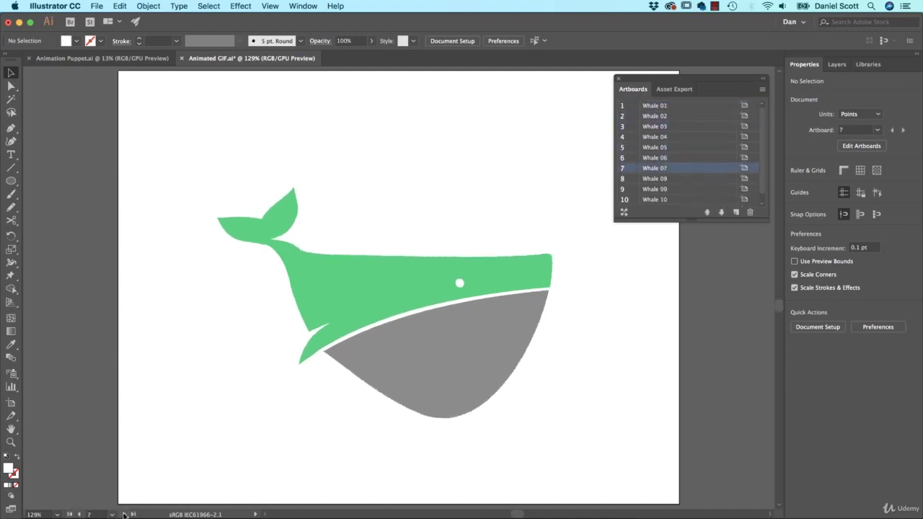
left_click(124, 514)
left_click(124, 514)
left_click(124, 514)
left_click(124, 514)
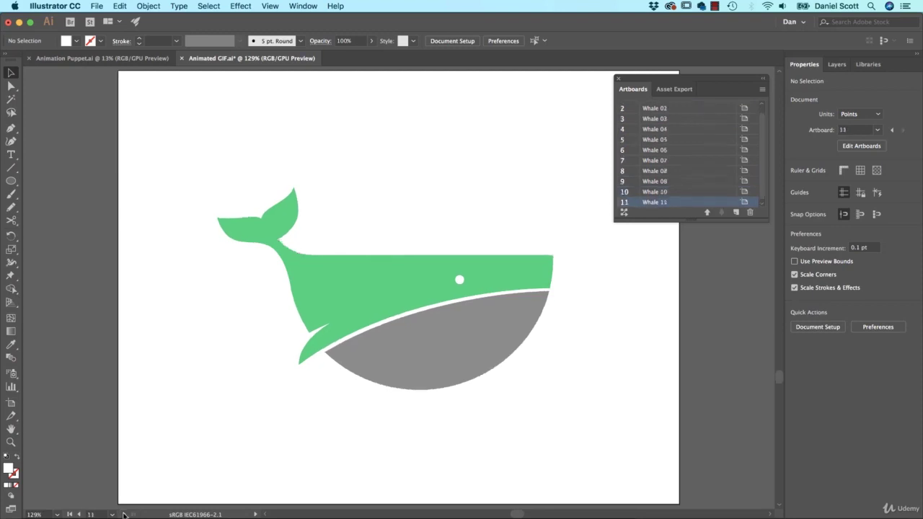
Step through the frames again from the start, ending on the Whale 06 artboard.
left_click(76, 514)
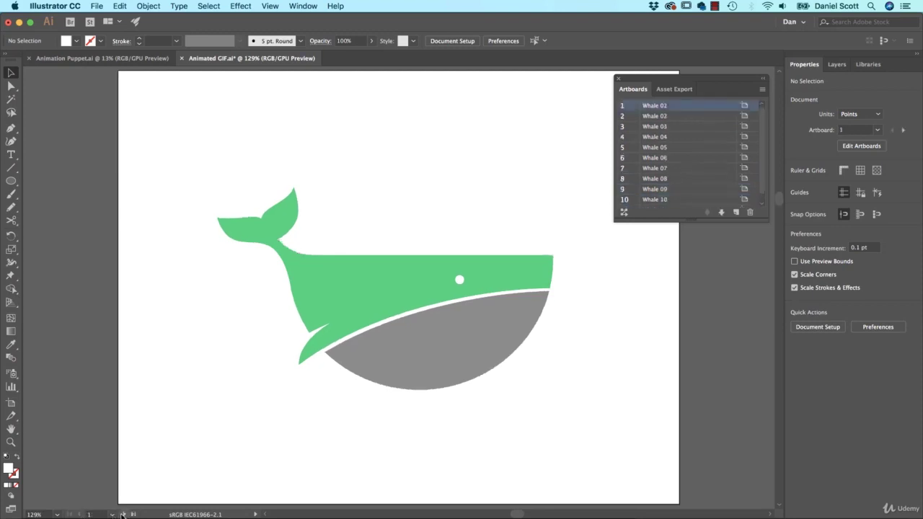
left_click(123, 514)
left_click(123, 514)
left_click(123, 514)
left_click(124, 514)
left_click(123, 514)
left_click(124, 514)
left_click(124, 514)
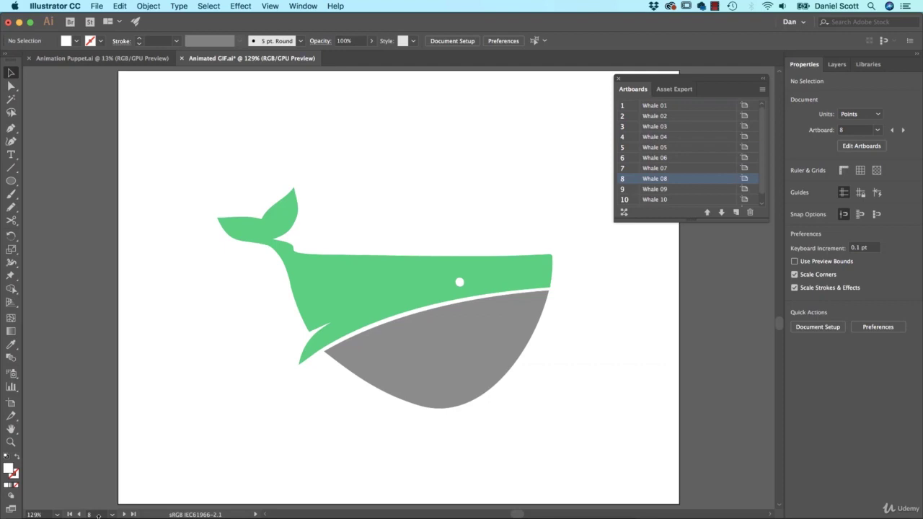
left_click(79, 514)
left_click(79, 514)
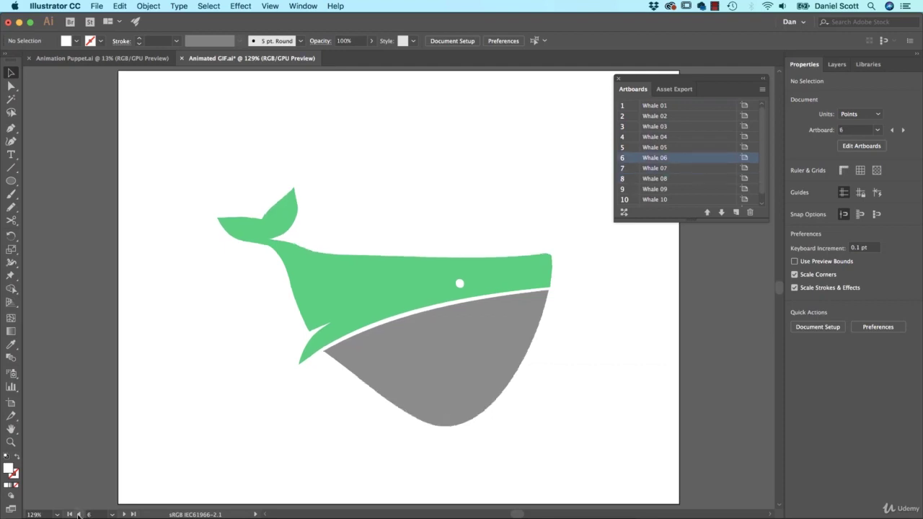
left_click(79, 515)
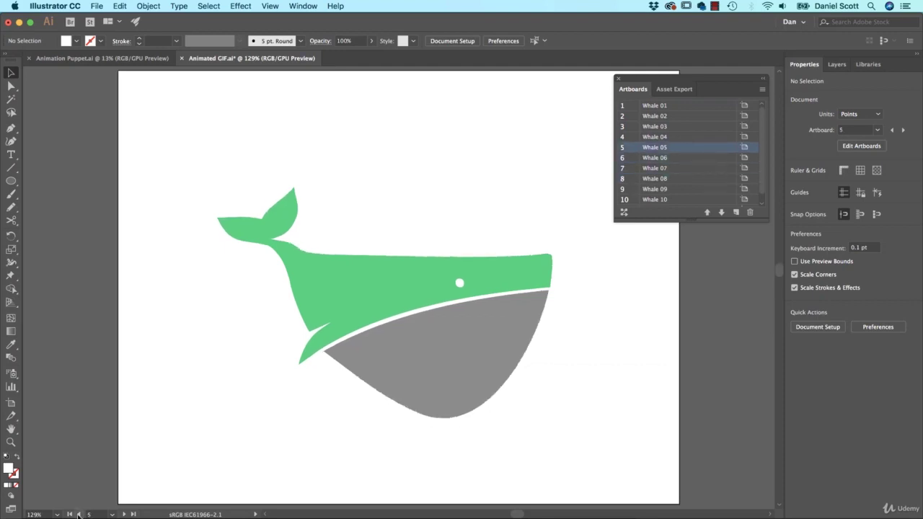
left_click(124, 514)
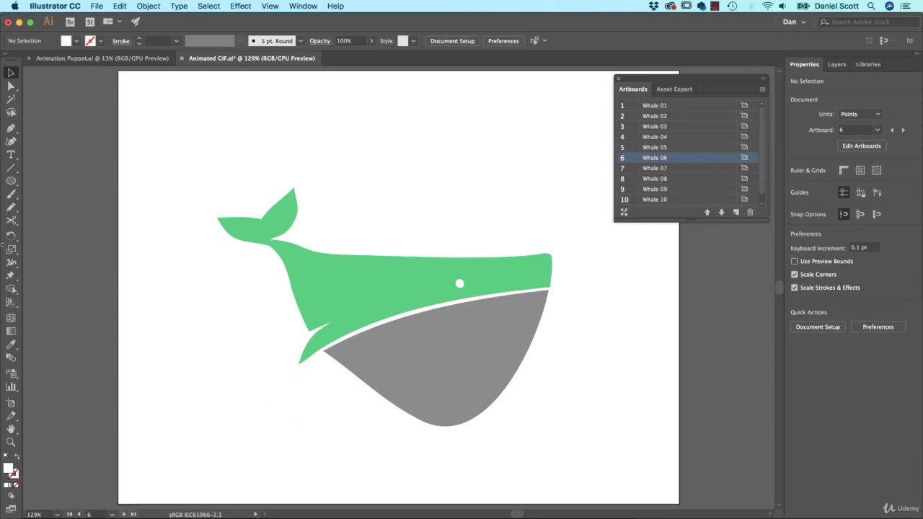
Sample the whale's green as the fill, then change it to blue #1fb6ff.
left_click_drag(11, 181, 79, 209)
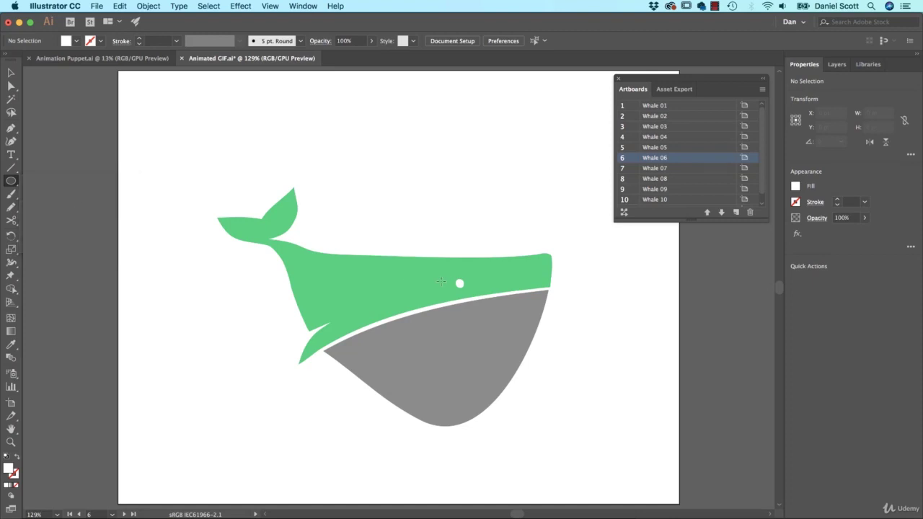
key("i")
left_click(392, 289)
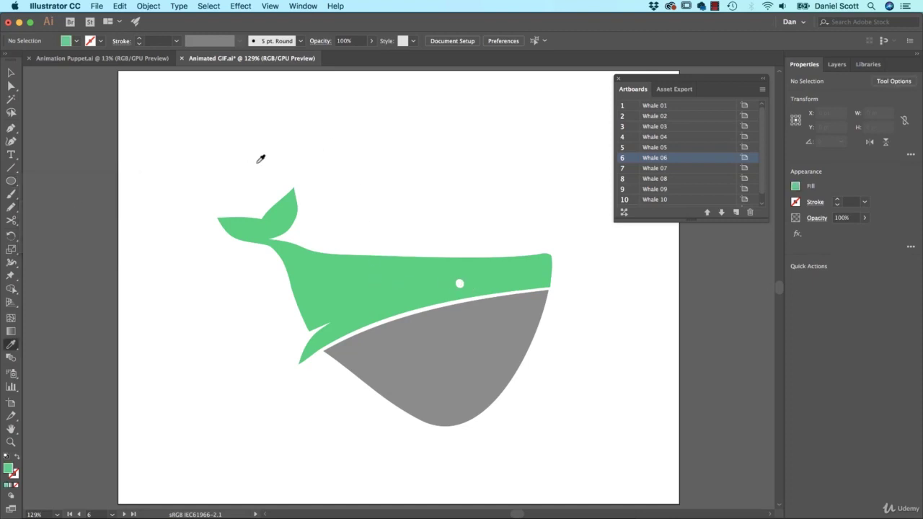
left_click(795, 186)
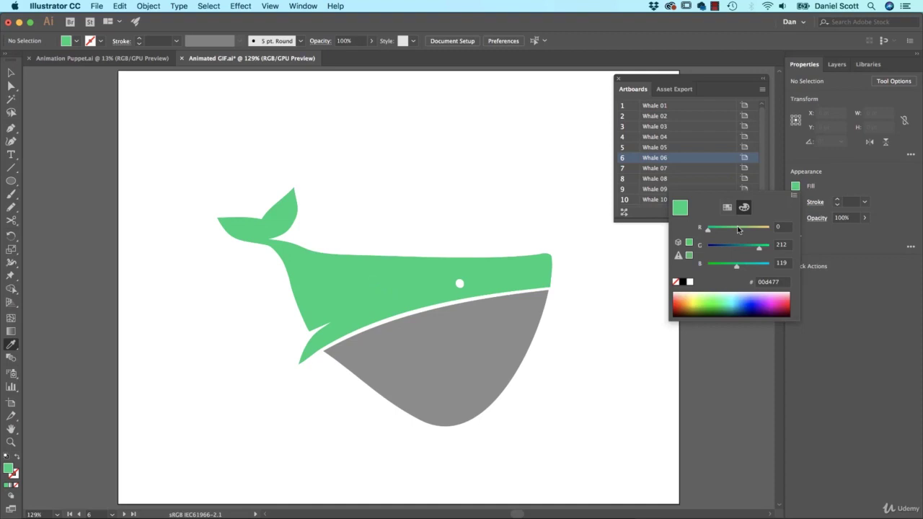
left_click(739, 299)
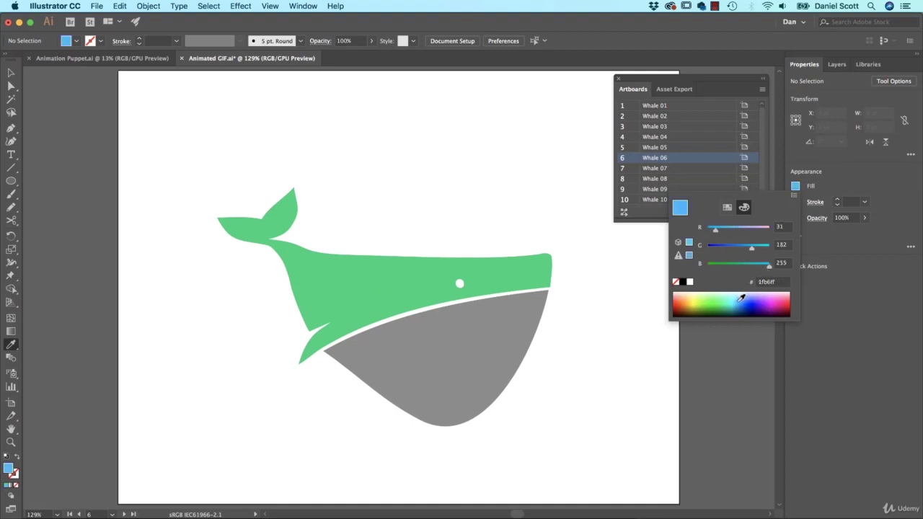
left_click(836, 185)
Draw a blue circle on the whale's back and size it to 51.051 pt.
key("l")
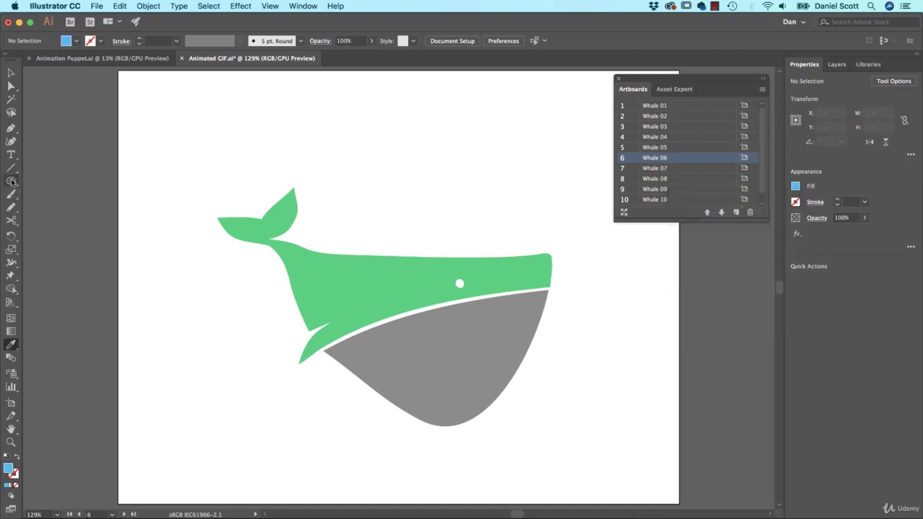
left_click_drag(428, 229, 458, 258)
left_click_drag(457, 226, 431, 248)
key("v")
key("a")
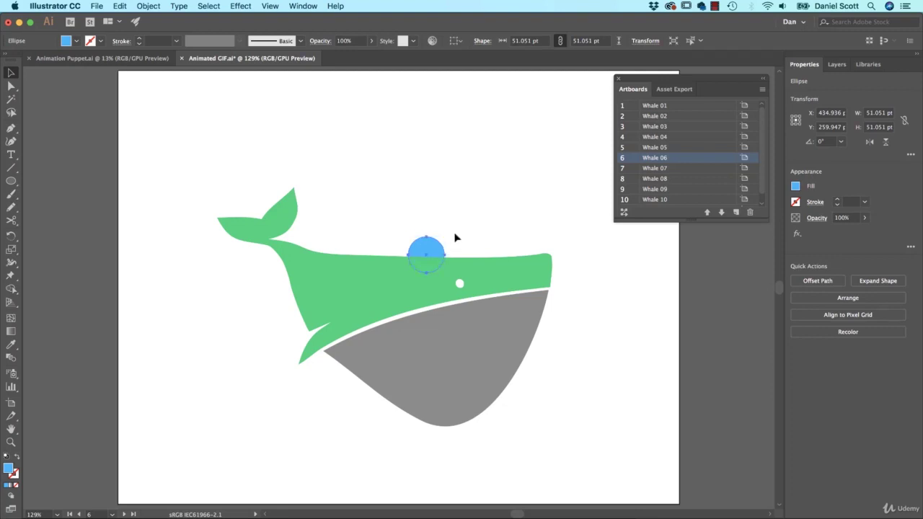
key("v")
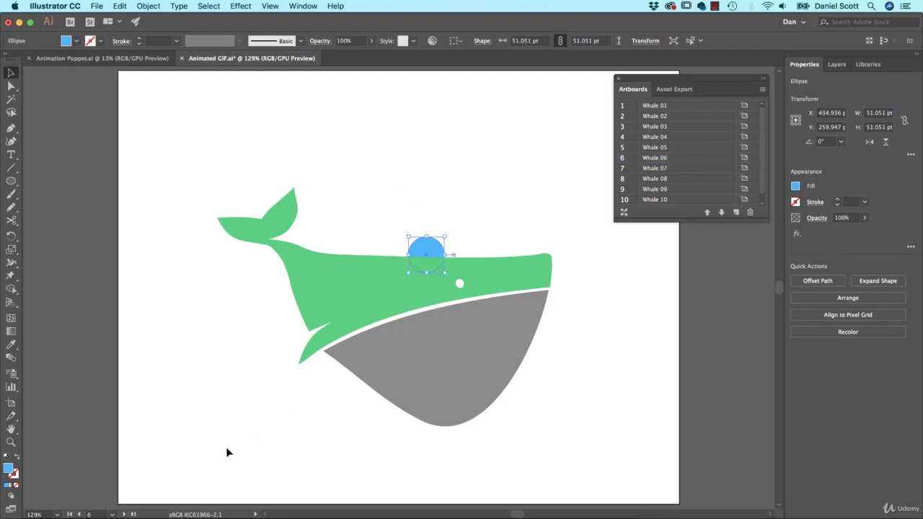
Paste the circle in place on Whale 07, nudge it up, and shrink it to 38.981 pt.
left_click(123, 514)
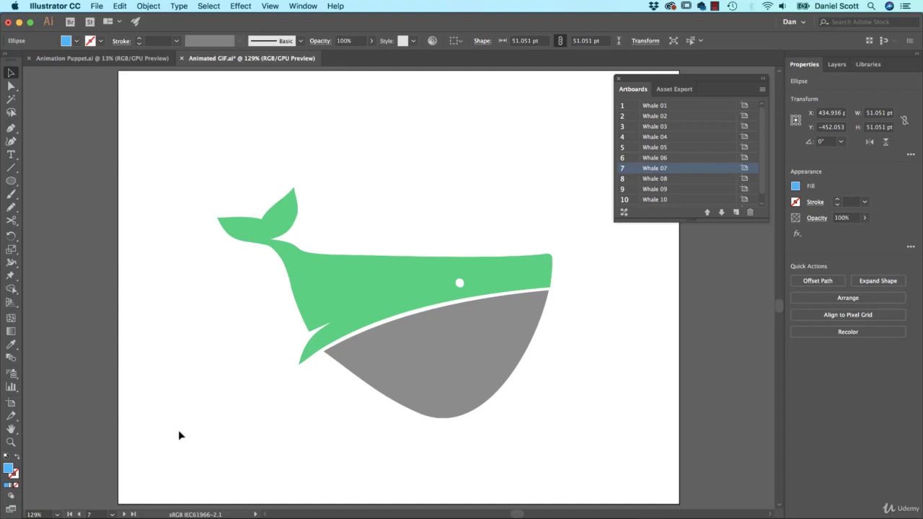
key("super+shift+v")
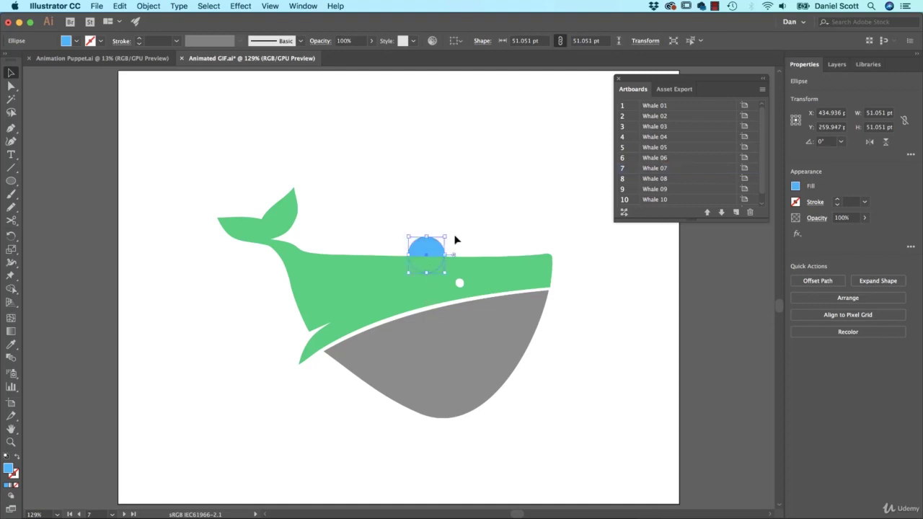
scroll(461, 377, "down", 1)
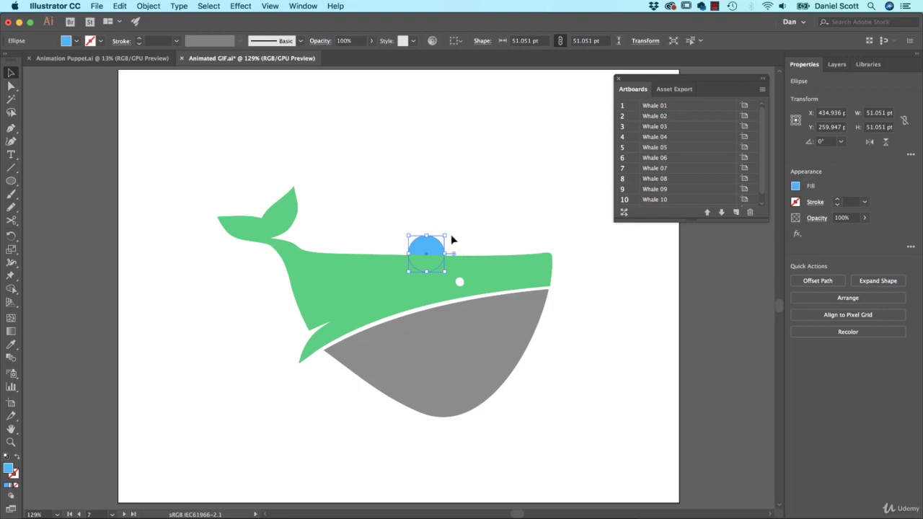
key("Up")
key("Up")
key("Up")
key("Up")
key("Up")
key("Up")
key("Up")
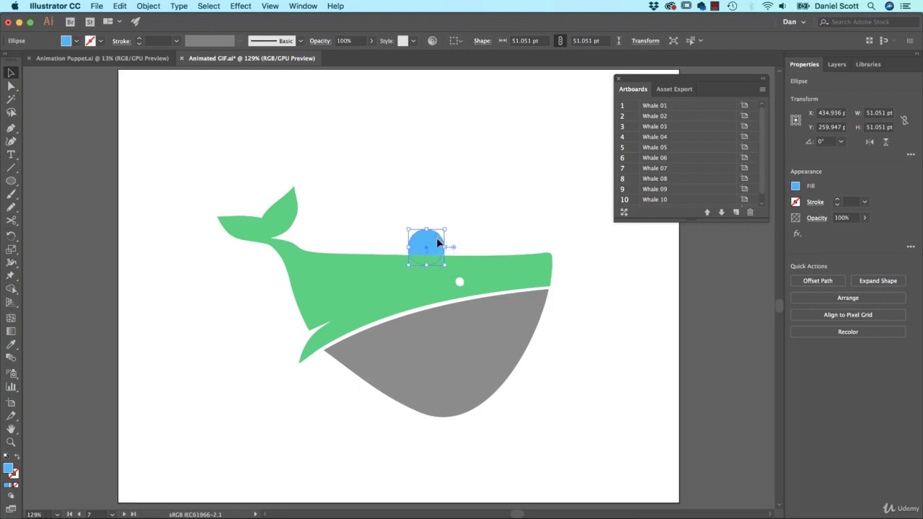
key("Up")
key("Up")
key("Up")
key("Up")
key("Up")
key("Up")
key("Up")
key("Up")
key("Up")
key("Up")
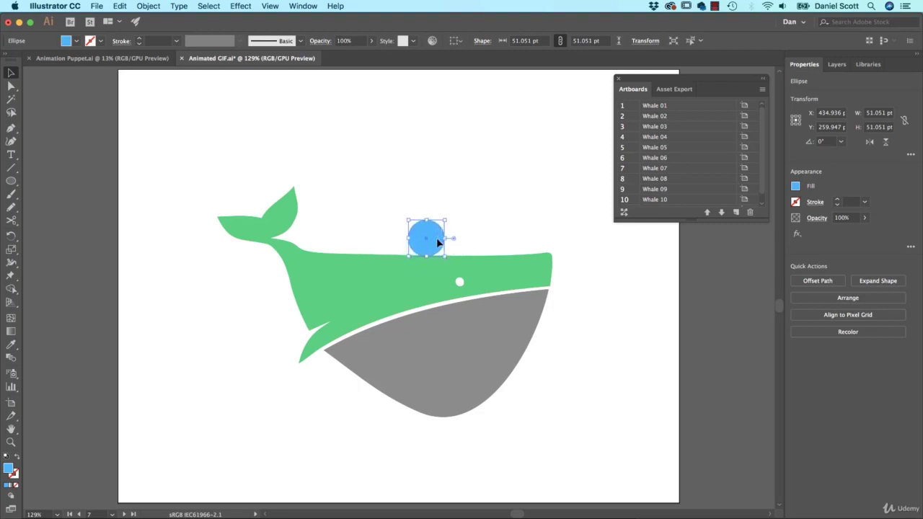
mouse_move(444, 219)
left_mouse_down()
mouse_move(444, 208)
mouse_move(442, 224)
left_mouse_up()
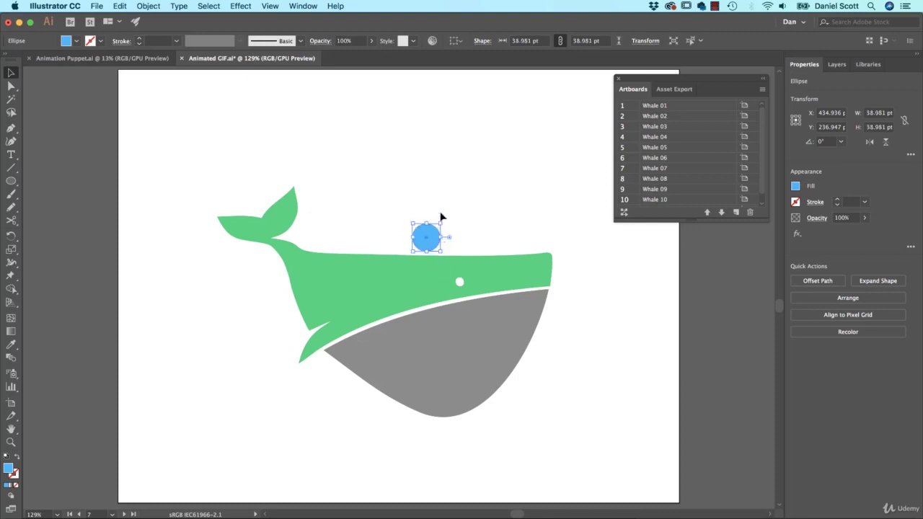
left_click(270, 6)
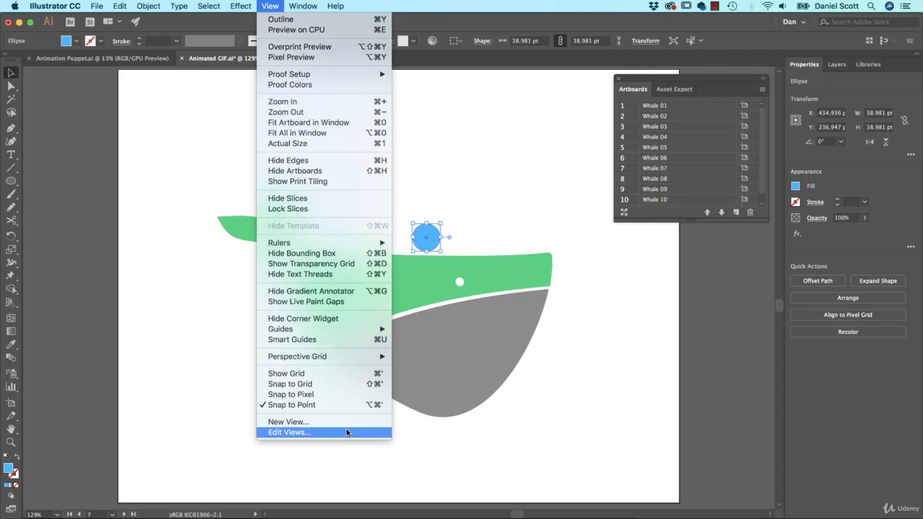
left_click(503, 190)
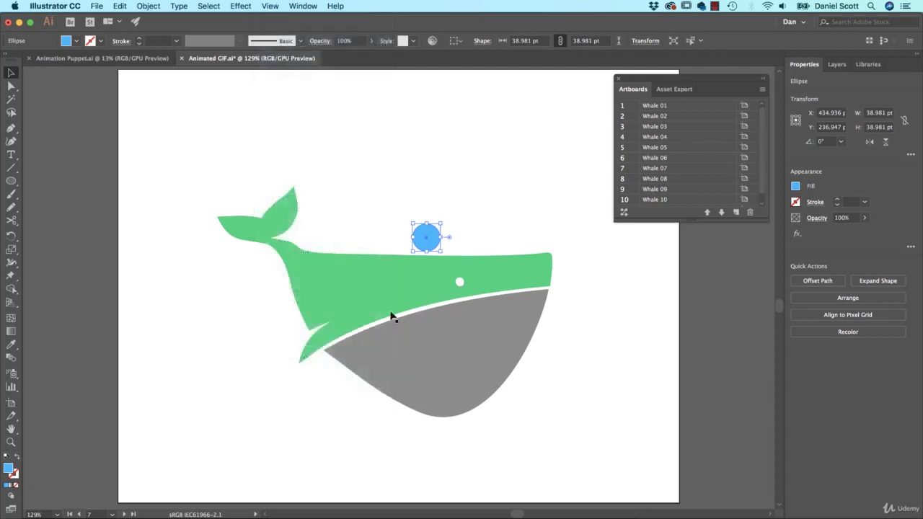
Paste the circle on Whale 08, raise it, and shrink it to 21.93 pt.
left_click(124, 514)
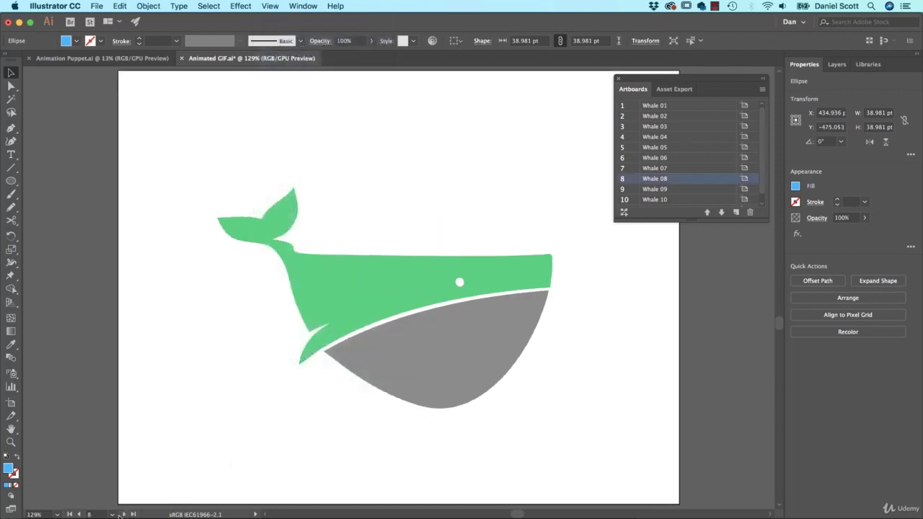
left_click(79, 514)
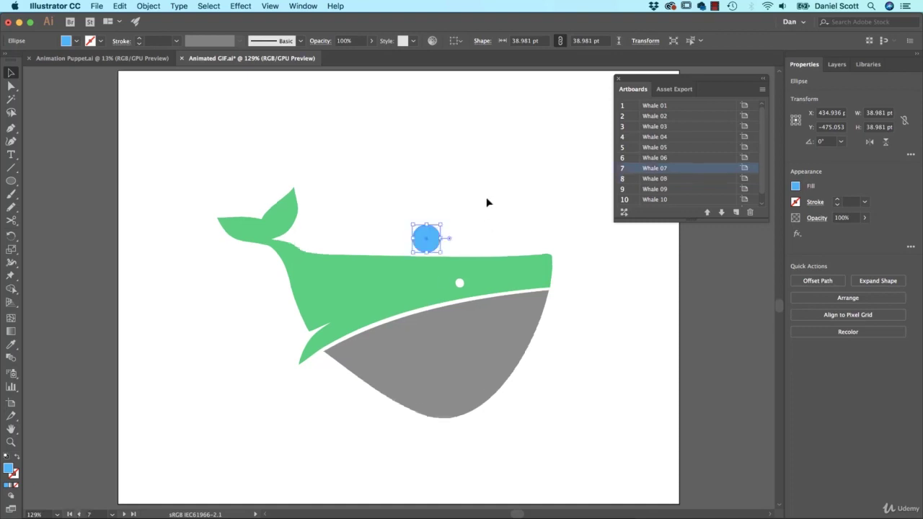
left_click(123, 514)
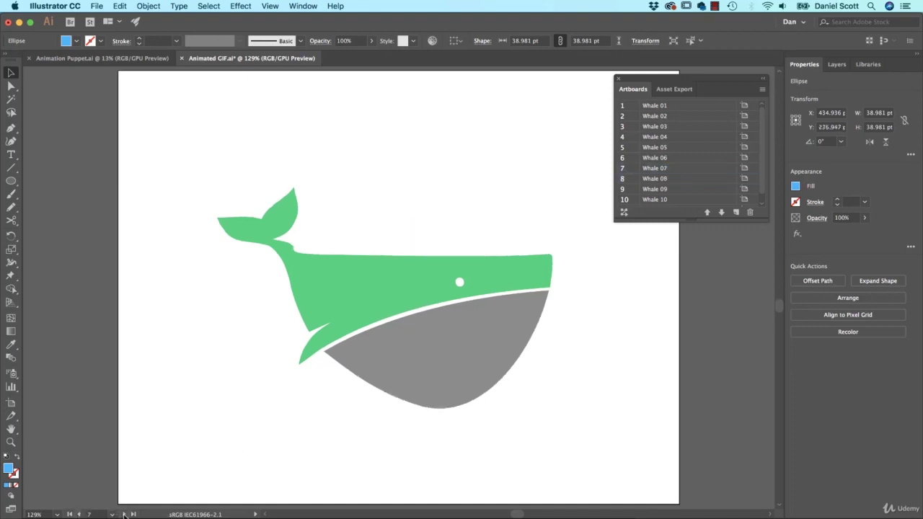
key("super+shift+v")
key("Up")
key("Up")
key("Up")
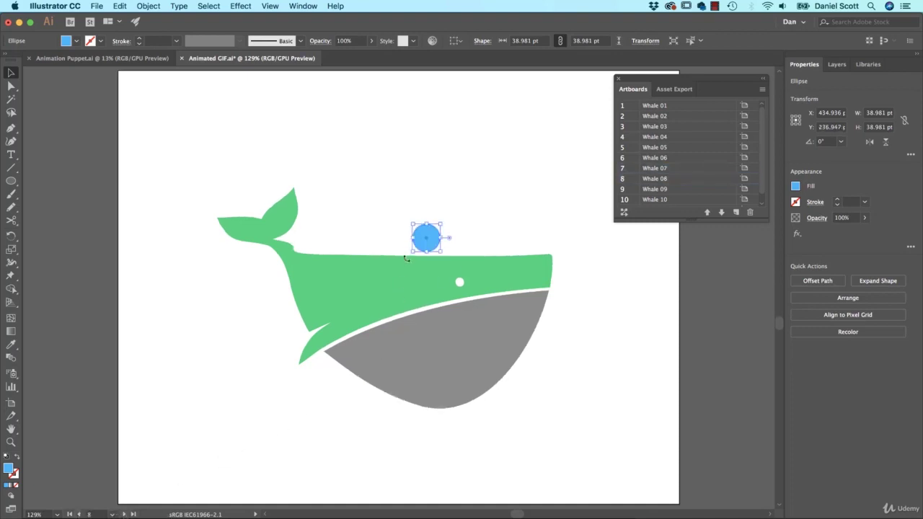
key("Up")
key("Up")
key("Up")
key("Up")
key("Up")
key("Up")
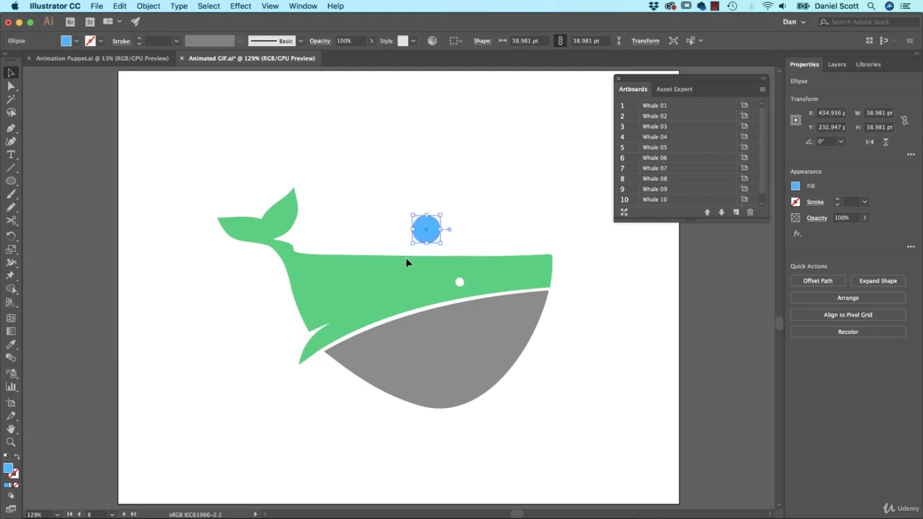
mouse_move(409, 245)
left_mouse_down()
mouse_move(433, 241)
mouse_move(416, 243)
left_mouse_up()
Paste smaller, raised copies of the blue circle onto Whale 09 and artboard 10.
key("shift+Page_Down")
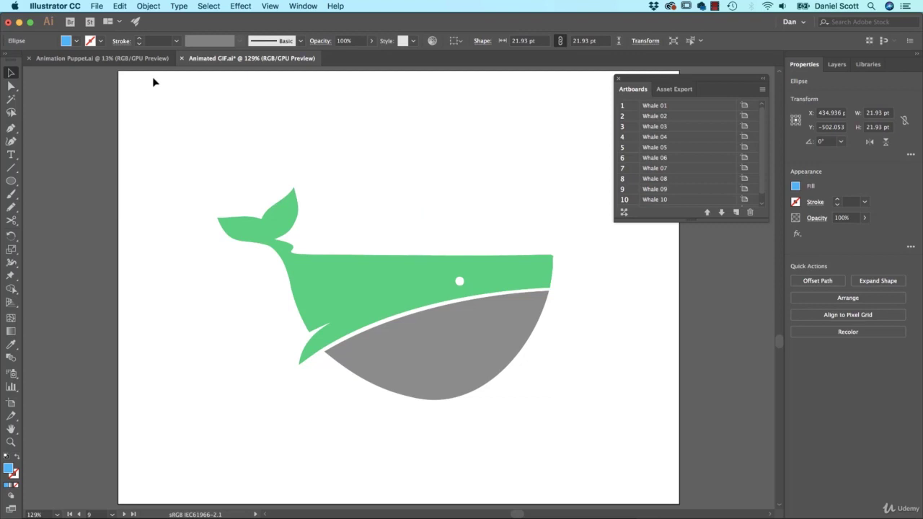
key("super+shift+v")
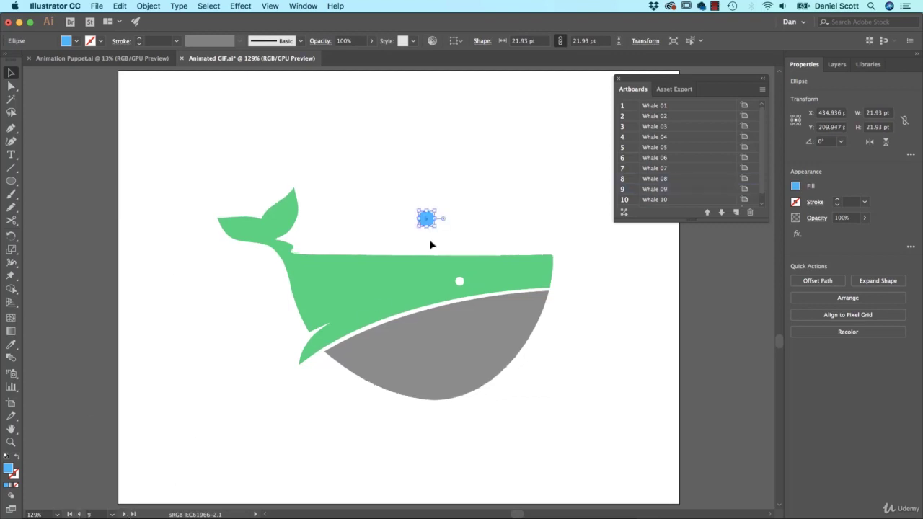
left_click_drag(418, 213, 419, 211)
key("shift+Page_Down")
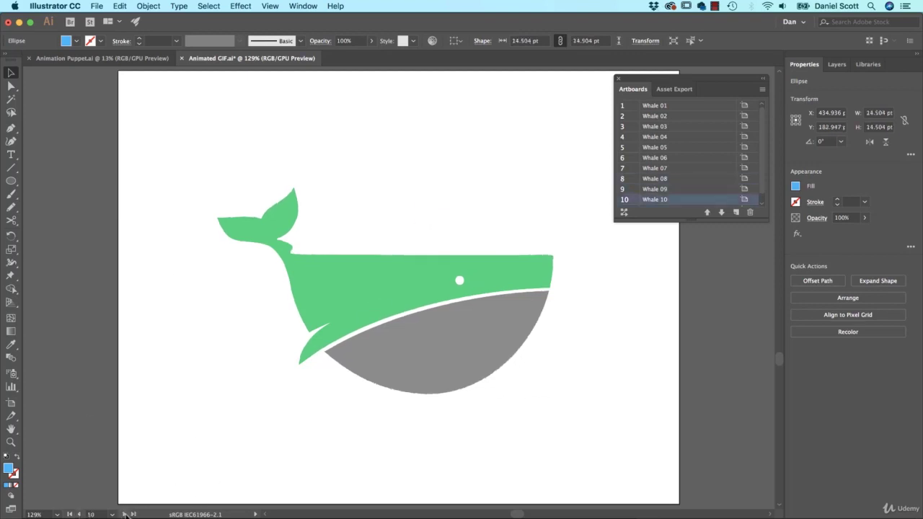
key("super+shift+v")
key("super+z")
key("super+shift+v")
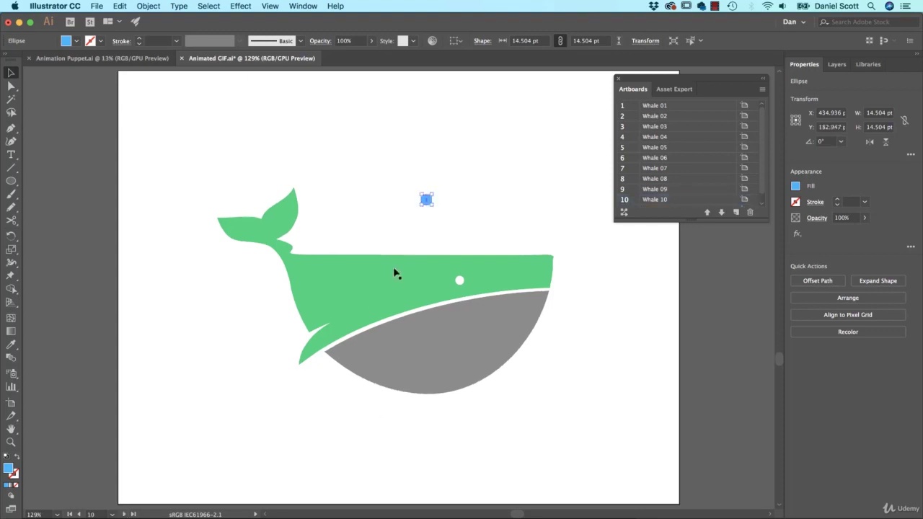
key("Up")
key("Up")
key("Up")
key("Up")
key("Up")
key("Up")
key("Up")
key("Up")
key("Up")
key("Up")
key("Up")
key("Up")
key("Up")
Shrink the artboard 10 circle to about half size, then deselect on artboard 11.
left_click_drag(420, 180, 426, 182)
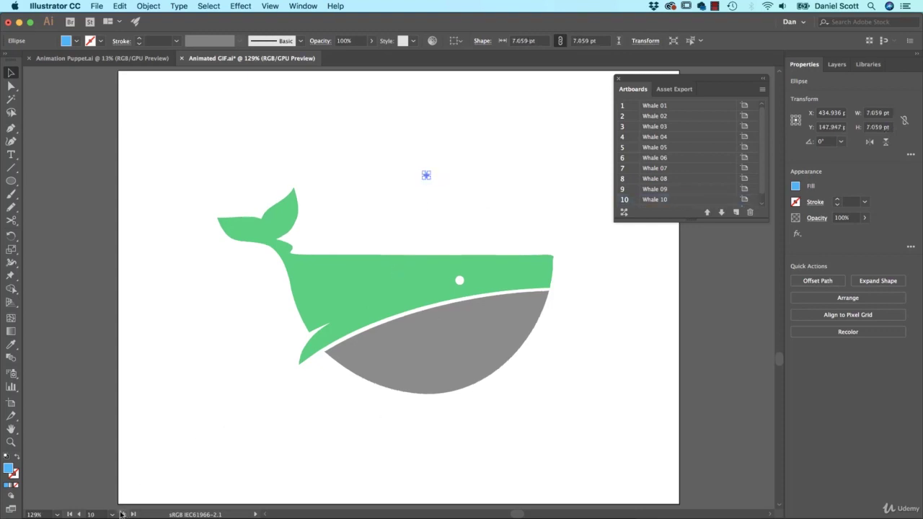
key("shift+Page_Down")
left_click(223, 371)
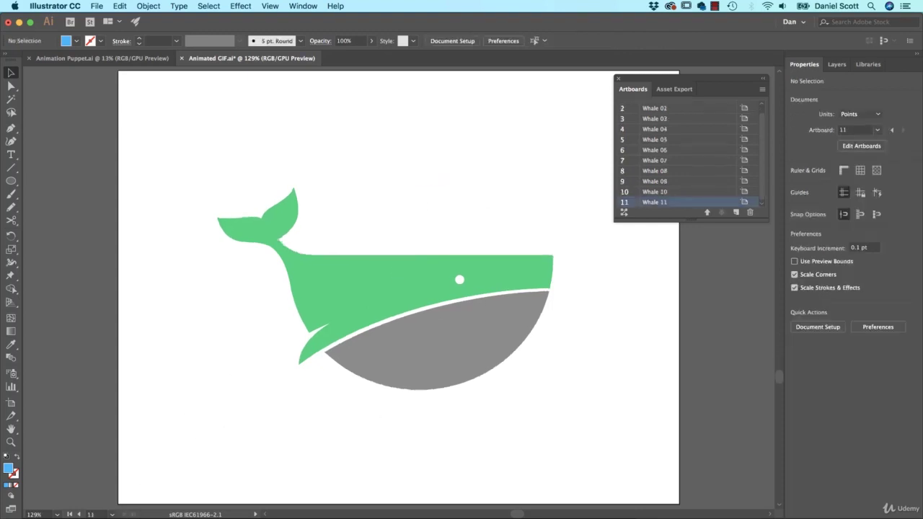
Preview the frames by stepping from the first artboard through to the last.
left_click(70, 514)
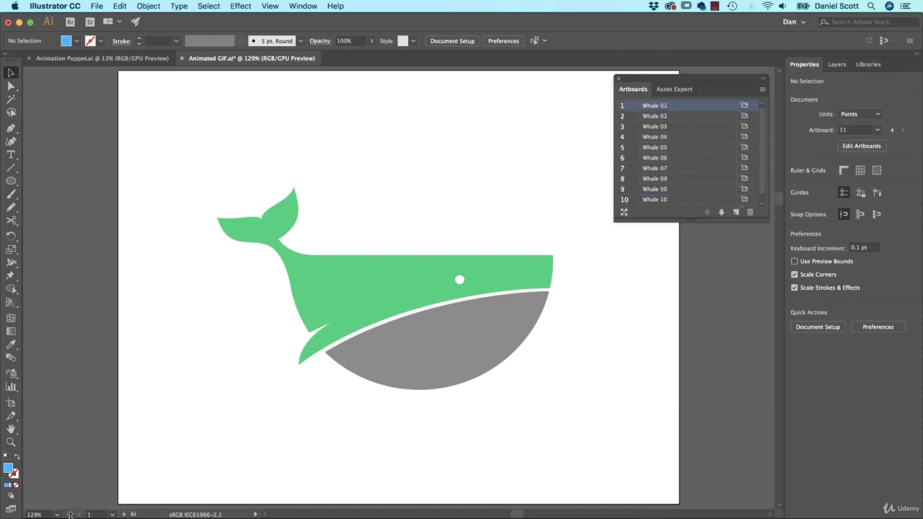
left_click(124, 514)
left_click(124, 514)
left_click(125, 514)
left_click(125, 514)
left_click(125, 514)
left_click(125, 514)
left_click(125, 514)
left_click(124, 514)
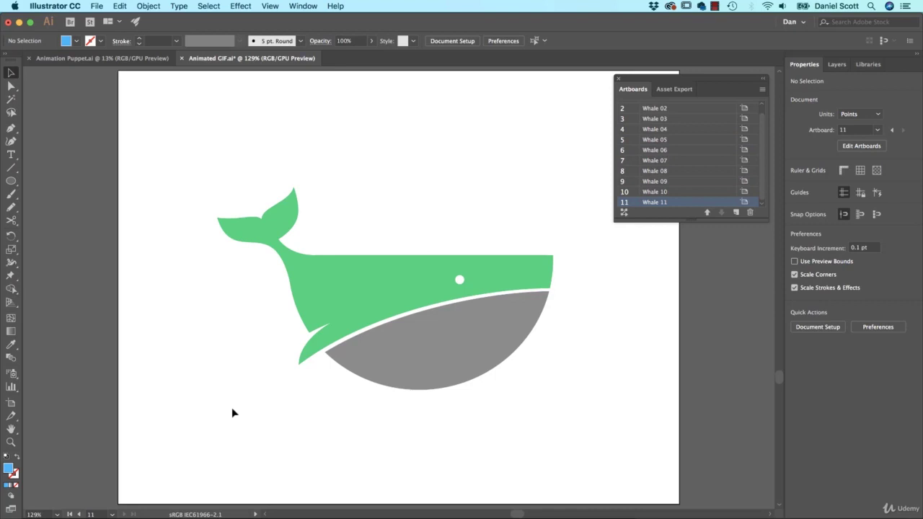
scroll(669, 153, "up", 1)
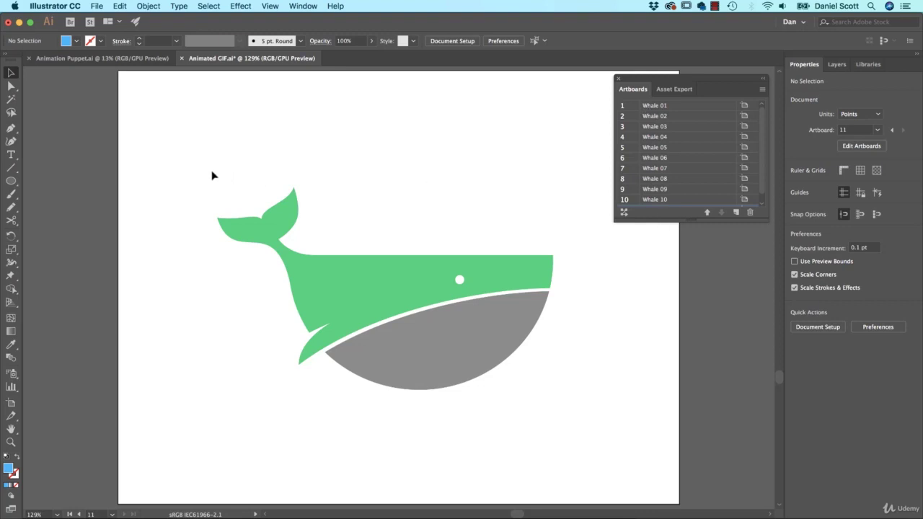
Export all artboards as JPG 100 images using Export for Screens.
left_click(96, 6)
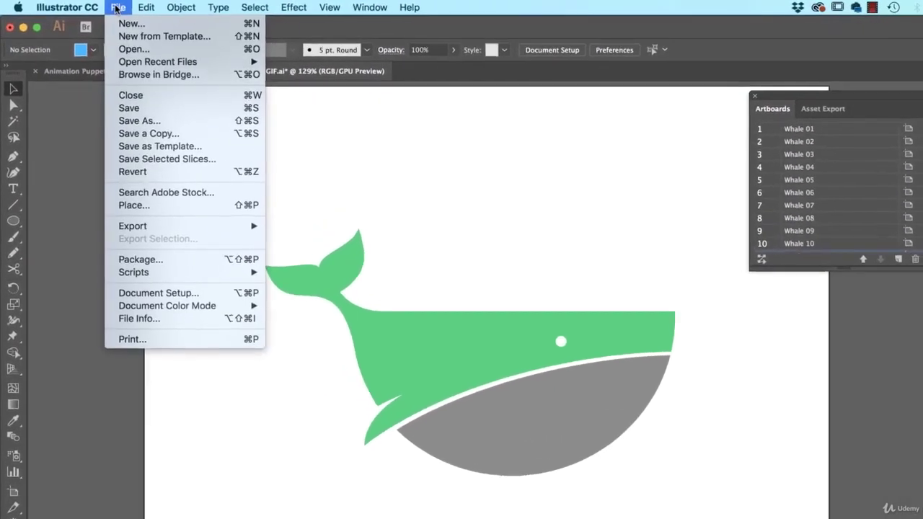
mouse_move(263, 228)
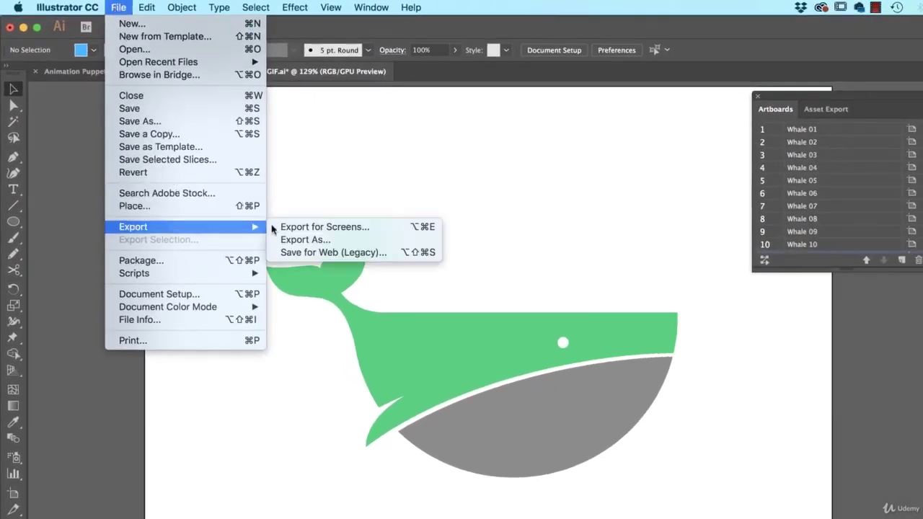
left_click(315, 231)
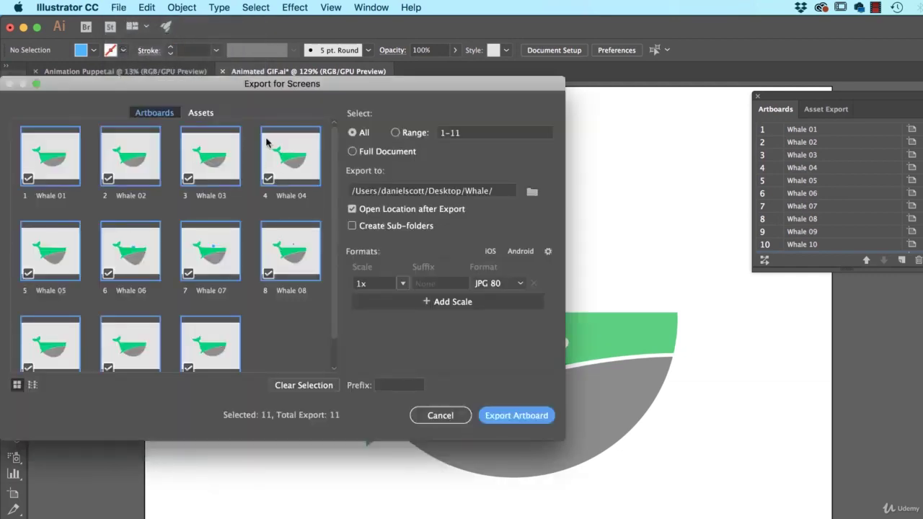
left_click(351, 134)
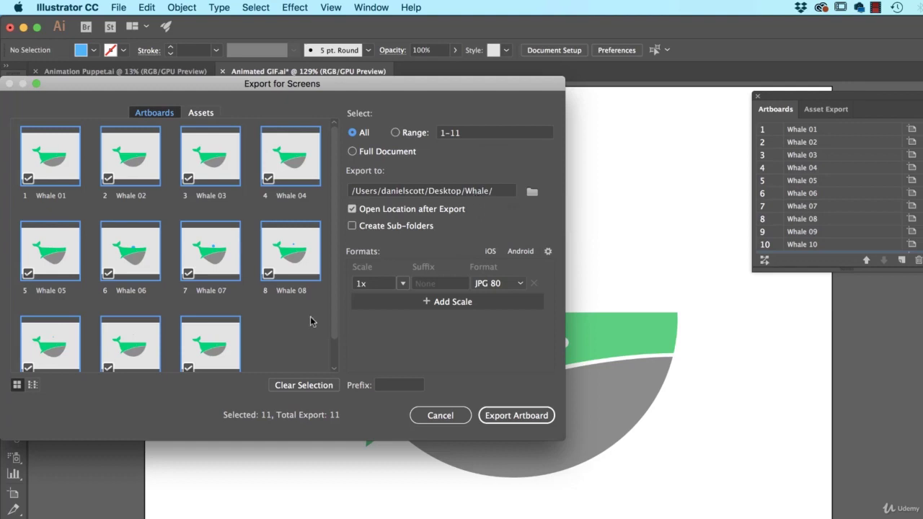
left_click(516, 286)
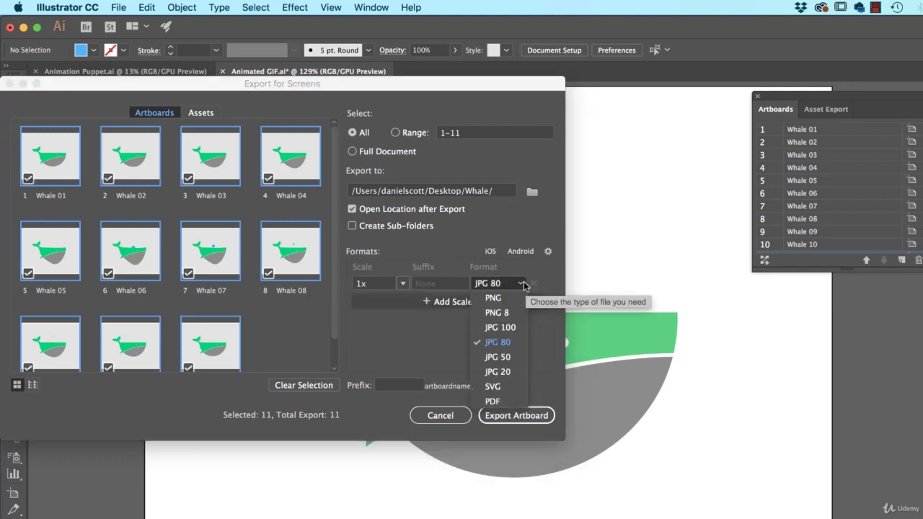
left_click(496, 329)
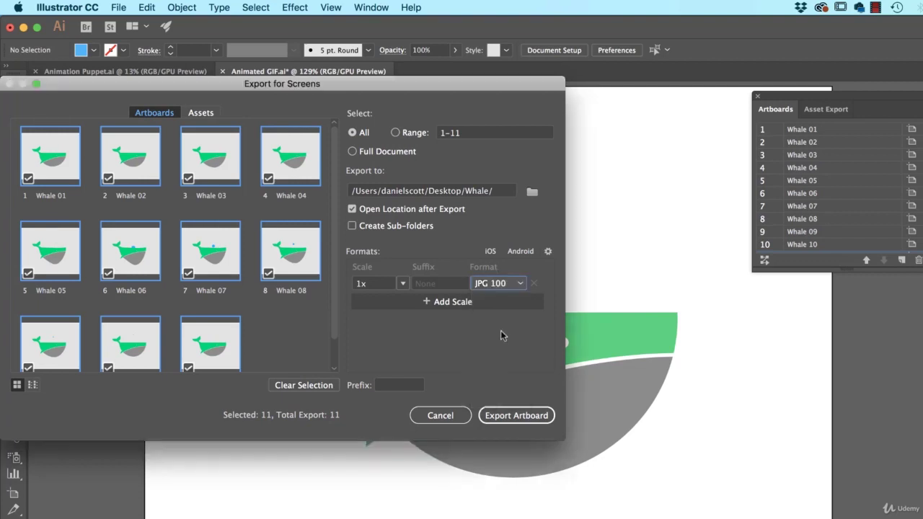
left_click(502, 285)
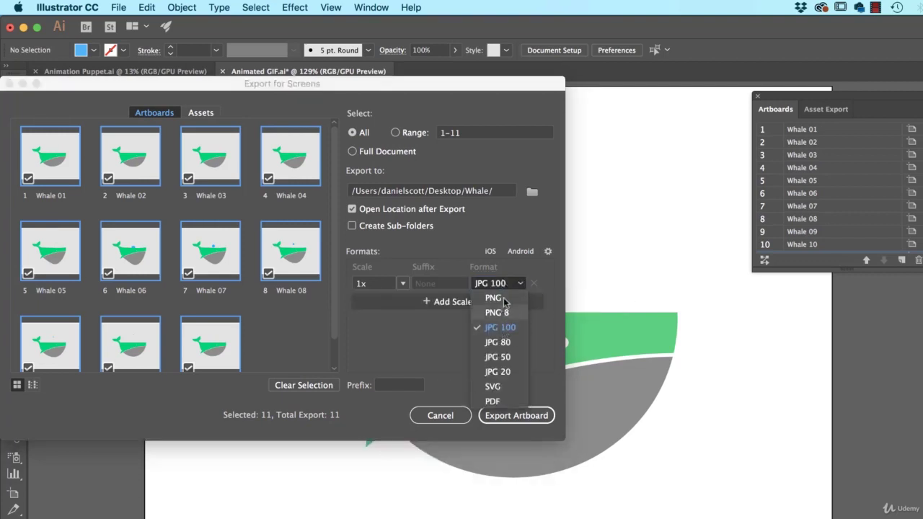
left_click(503, 298)
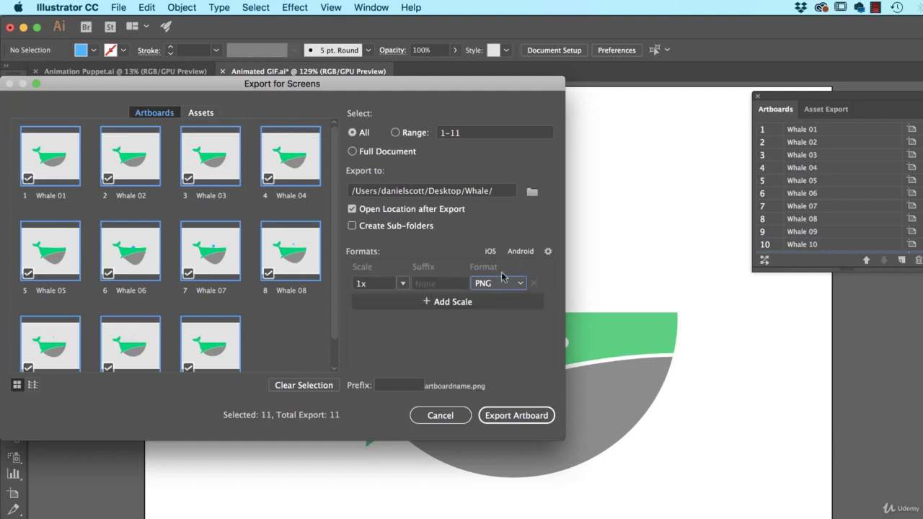
left_click(501, 282)
left_click(501, 326)
left_click(514, 420)
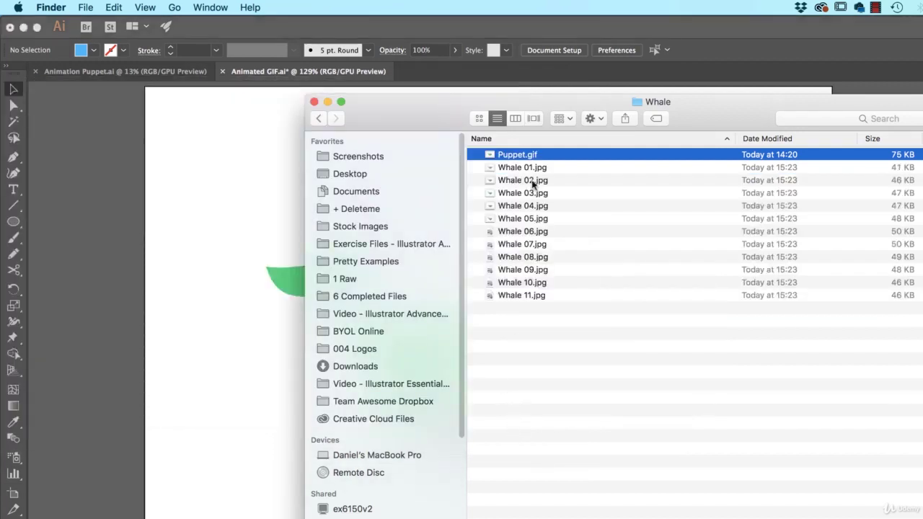
Check the exported files Whale 01.jpg through Whale 11.jpg in the Whale folder.
left_click(524, 170)
left_click(527, 296, "shift")
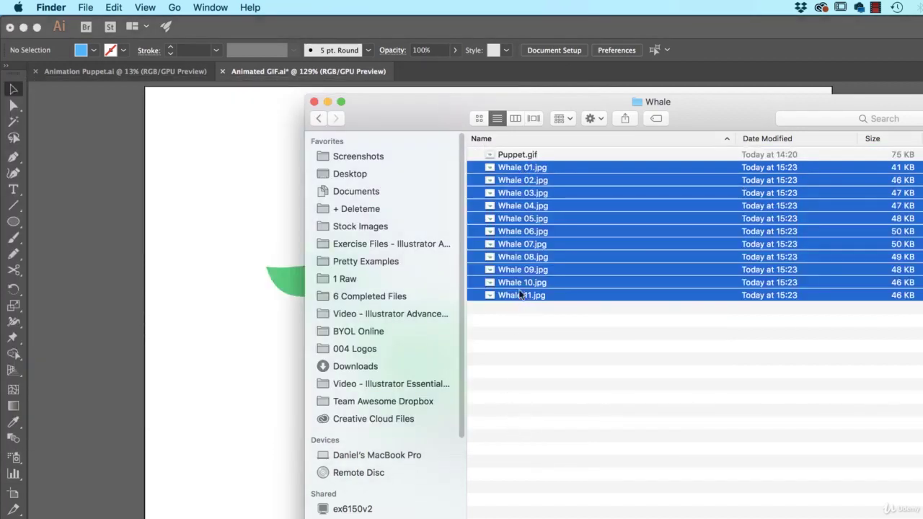
left_click(547, 338)
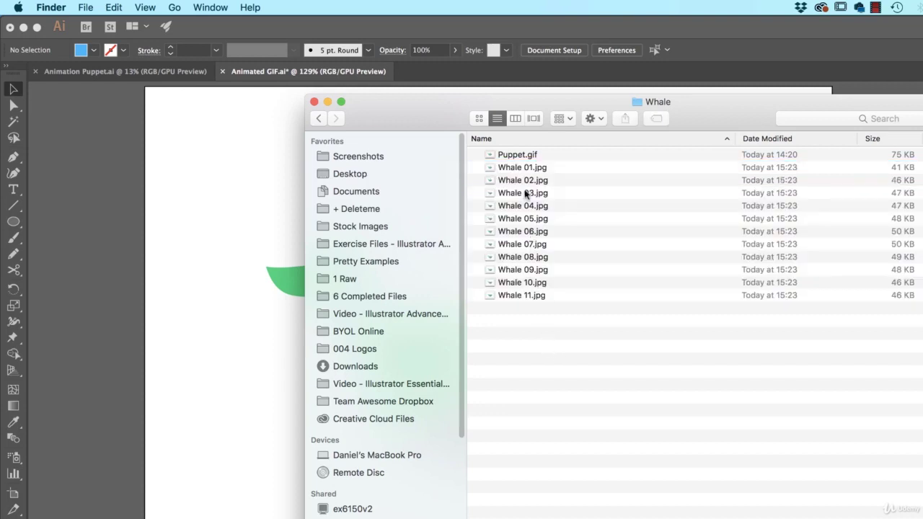
key("super+Tab")
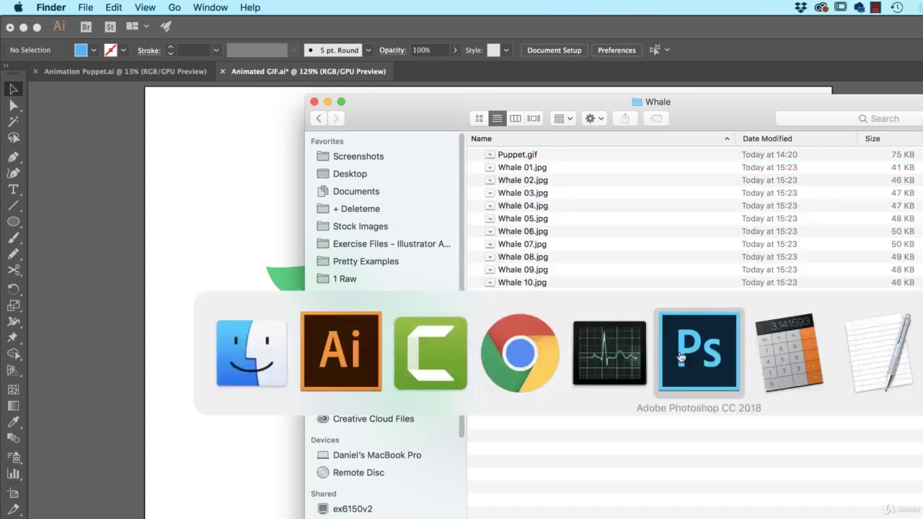
Open Whale 01.jpg in Photoshop as an image sequence at 30 fps.
left_click(680, 358)
left_click(120, 8)
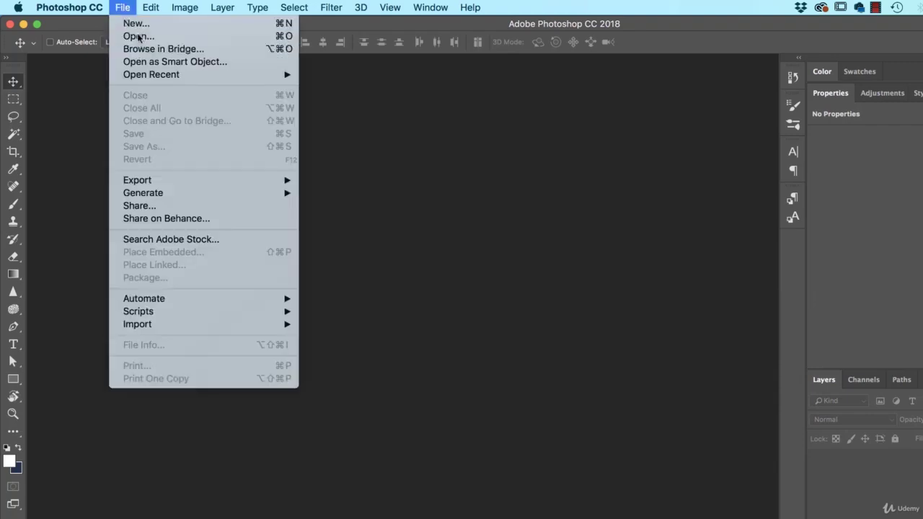
left_click(137, 33)
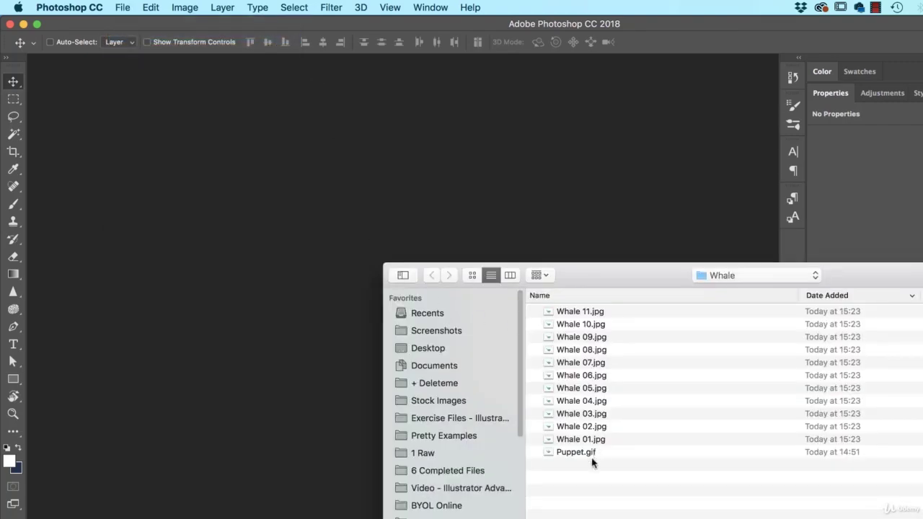
left_click(586, 440)
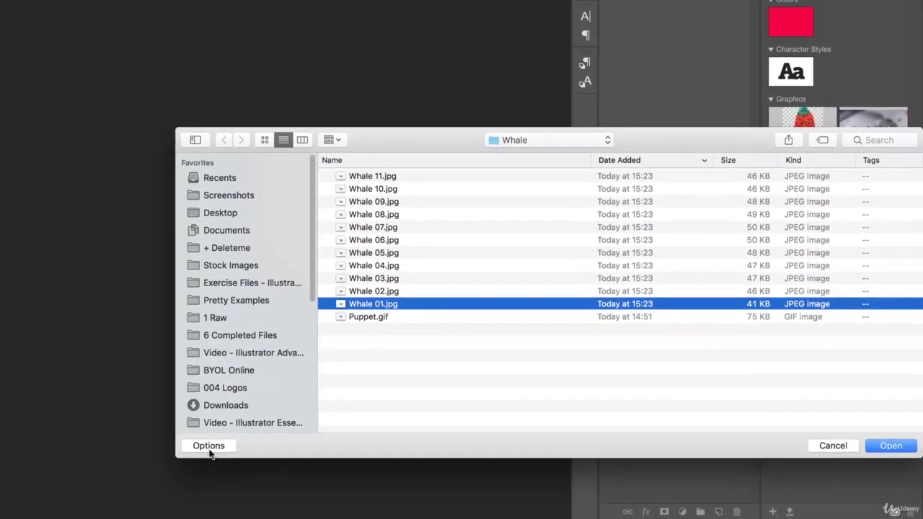
left_click(209, 447)
left_click(448, 419)
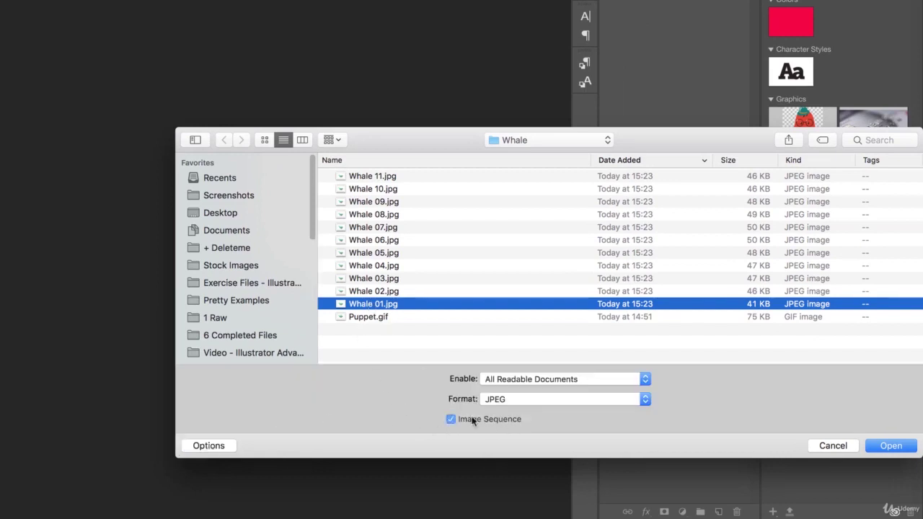
key("Return")
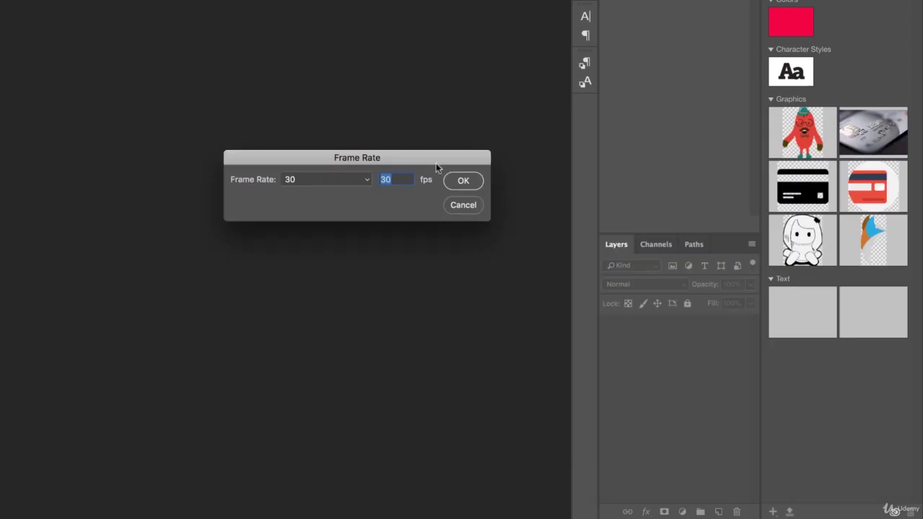
left_click_drag(436, 160, 357, 131)
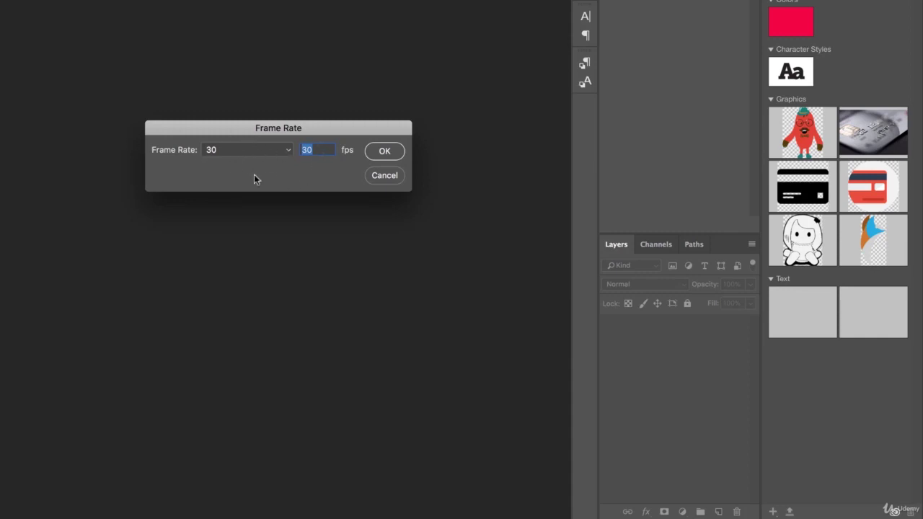
left_click(386, 152)
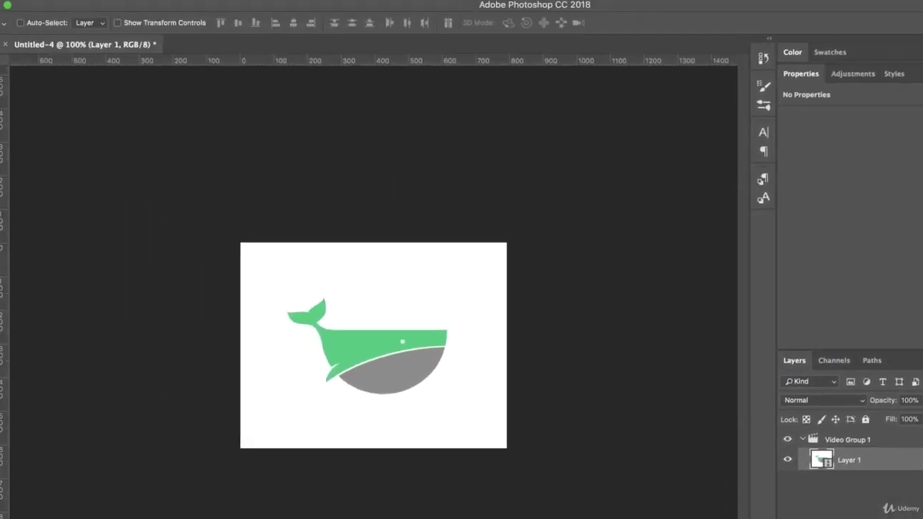
Switch to the Motion workspace, then play and stop the whale animation in the timeline.
left_click(225, 0)
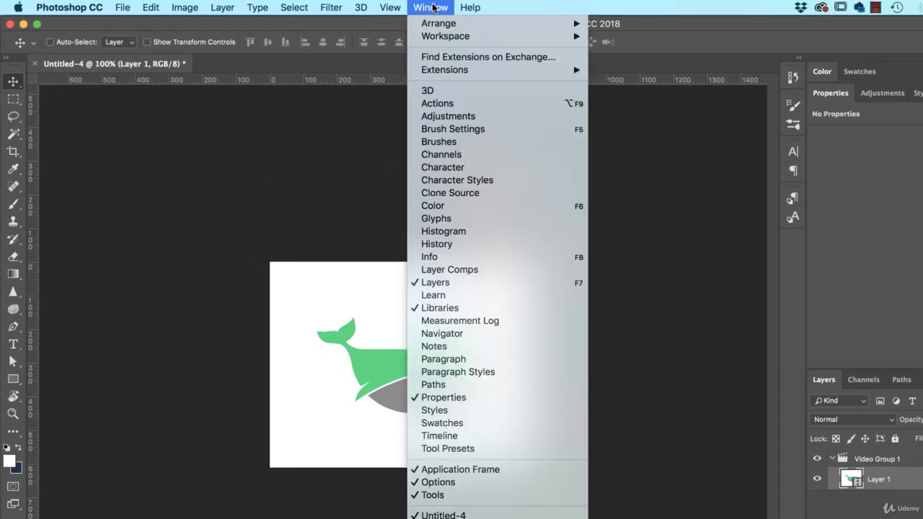
left_click(434, 8)
left_click(434, 9)
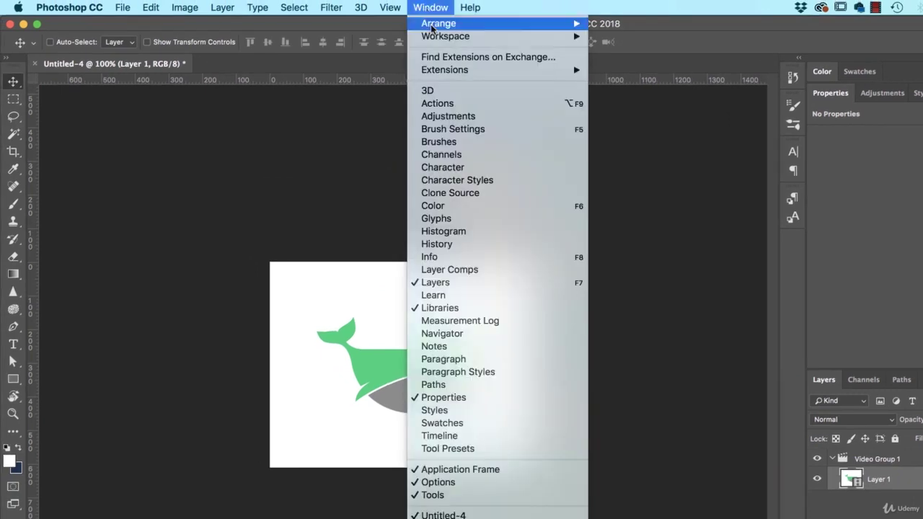
mouse_move(461, 36)
left_click(636, 87)
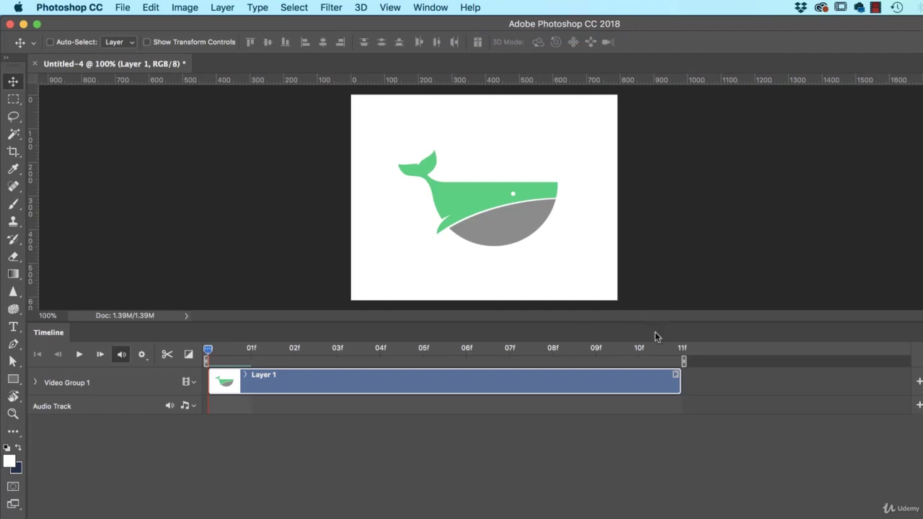
left_click_drag(654, 323, 656, 415)
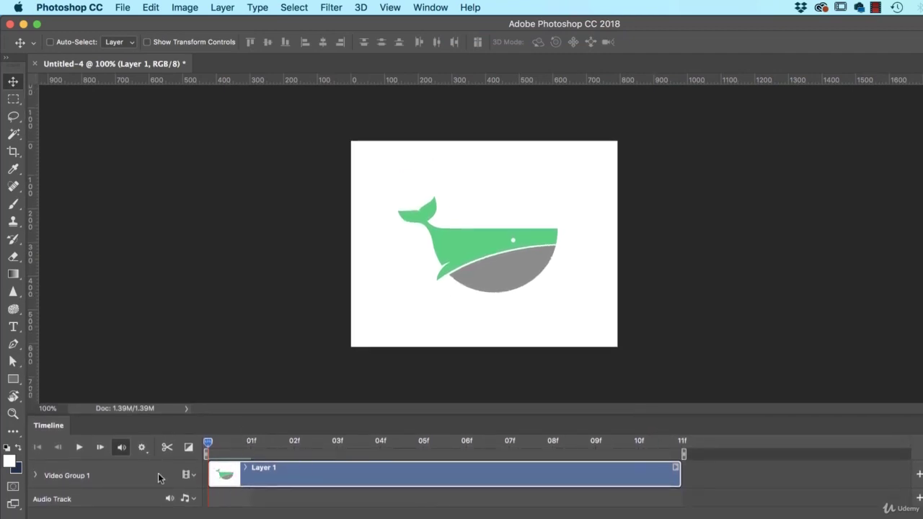
left_click(80, 447)
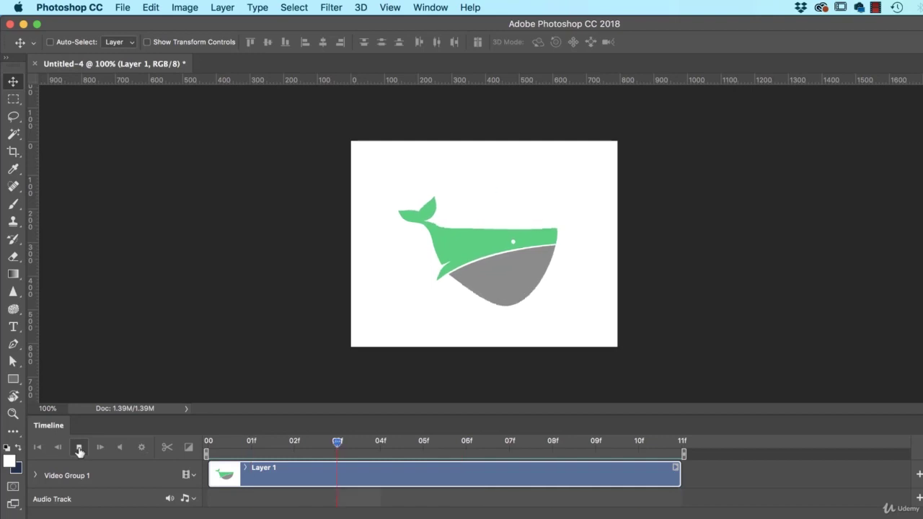
left_click(79, 448)
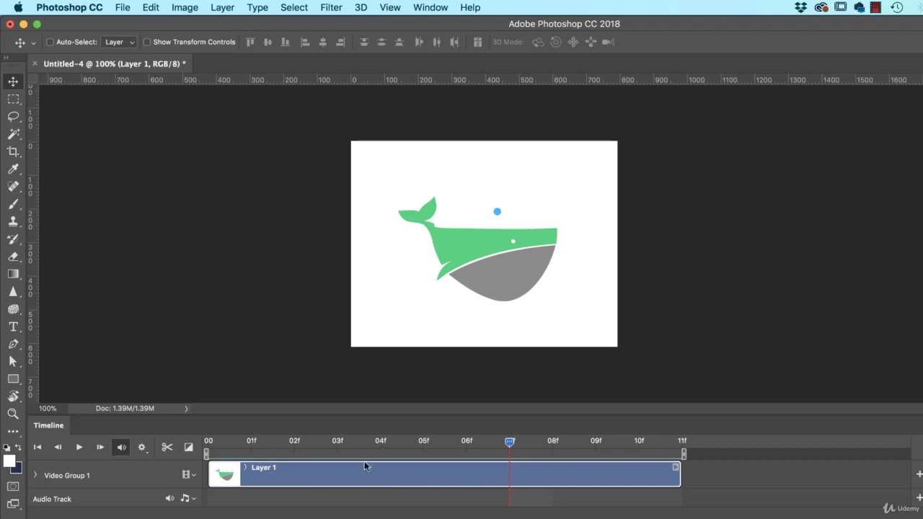
Set the timeline playback resolution to 25%.
left_click(141, 447)
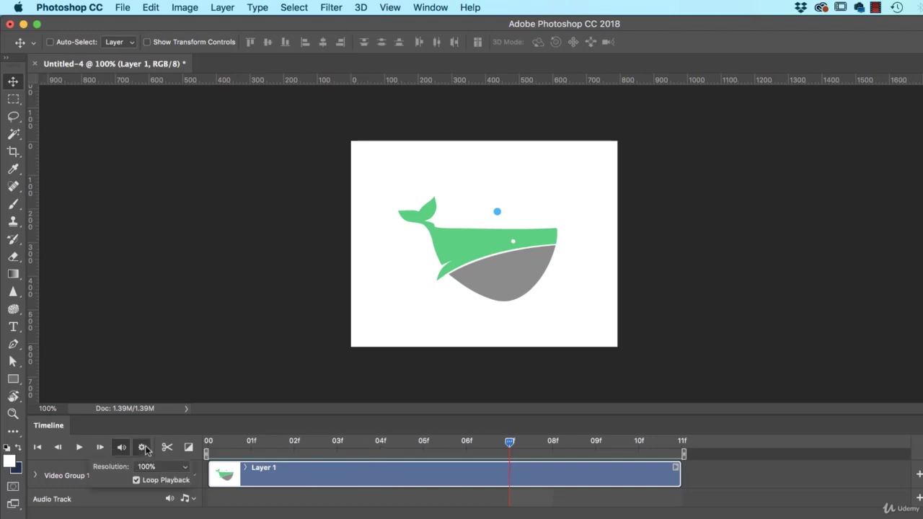
left_click(160, 467)
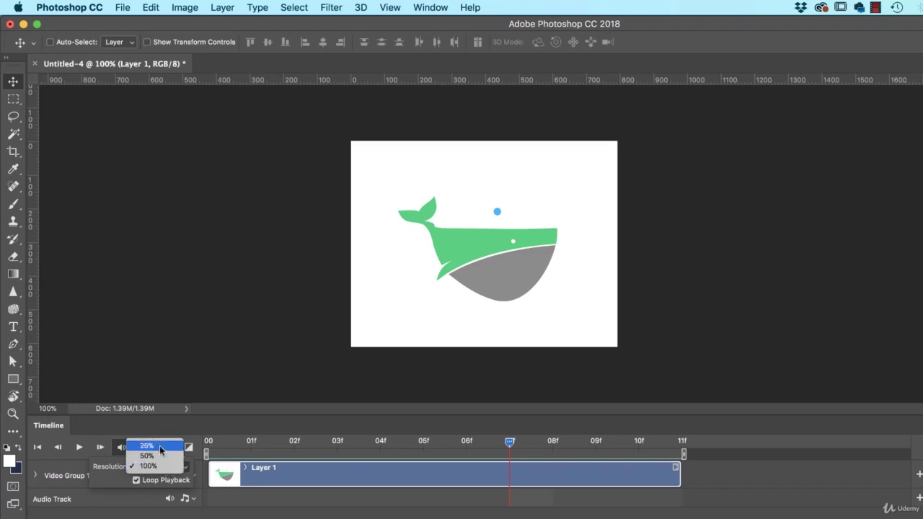
left_click(147, 447)
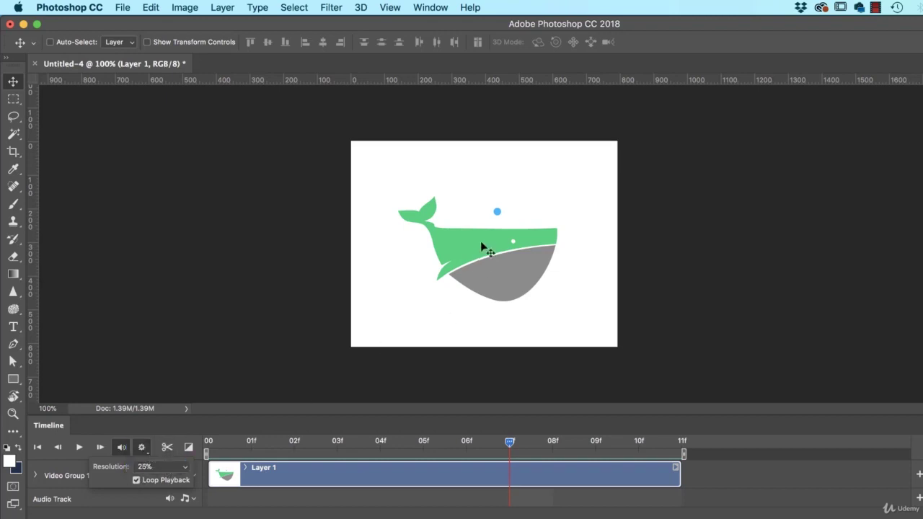
left_click(231, 477)
Deselect the Layer 1 clip and return playback resolution to 100%.
left_click(322, 510)
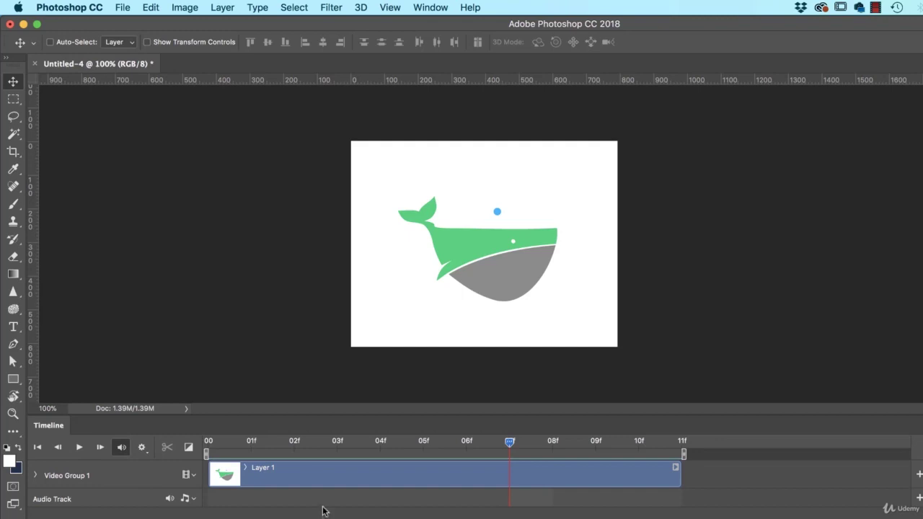
left_click(141, 447)
left_click(153, 468)
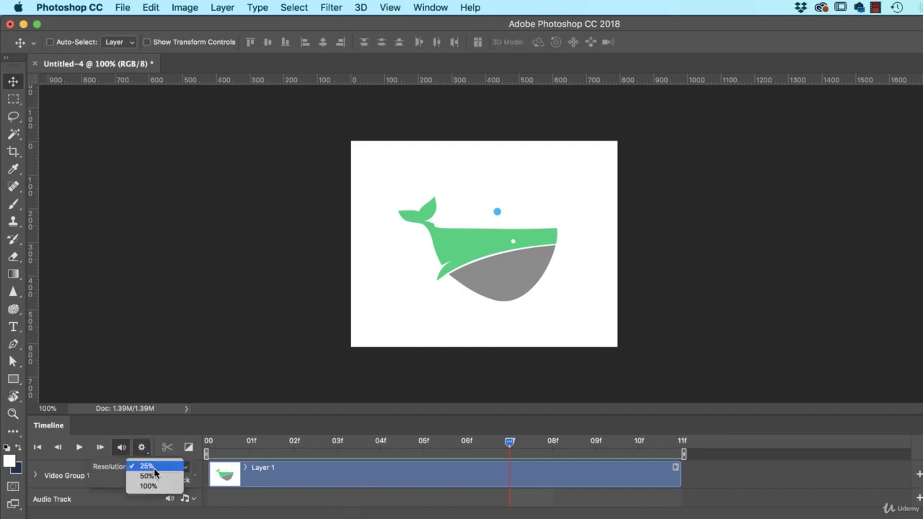
left_click(149, 485)
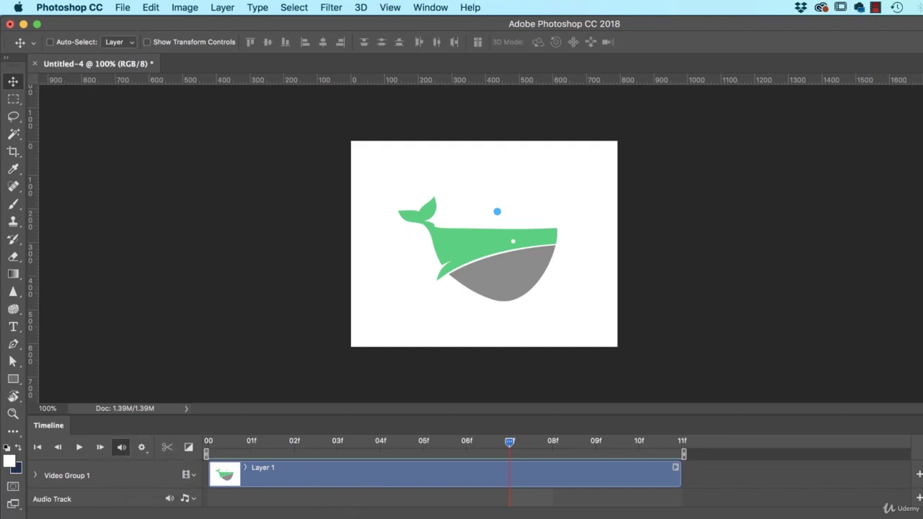
Try Layer 1 clip speeds on the Speed slider, from over 200% down to about 40%.
right_click(349, 473)
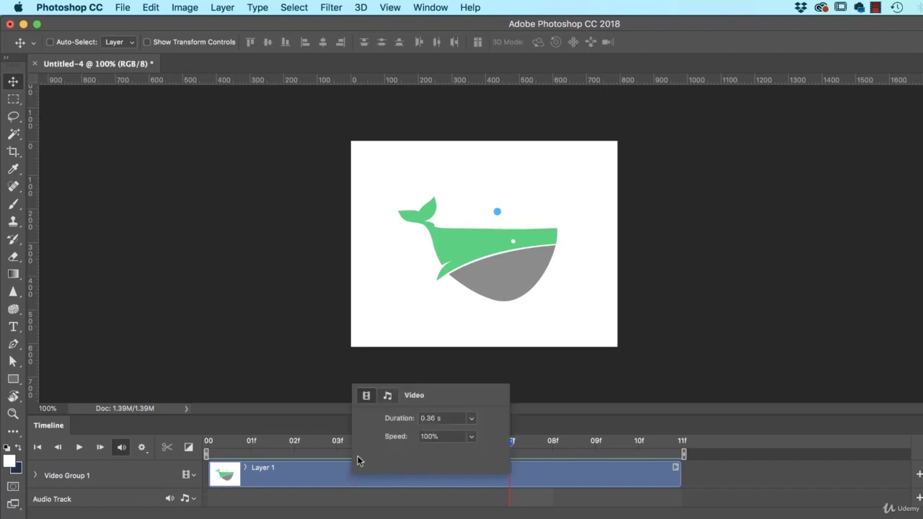
left_click(473, 437)
left_click_drag(470, 452, 487, 454)
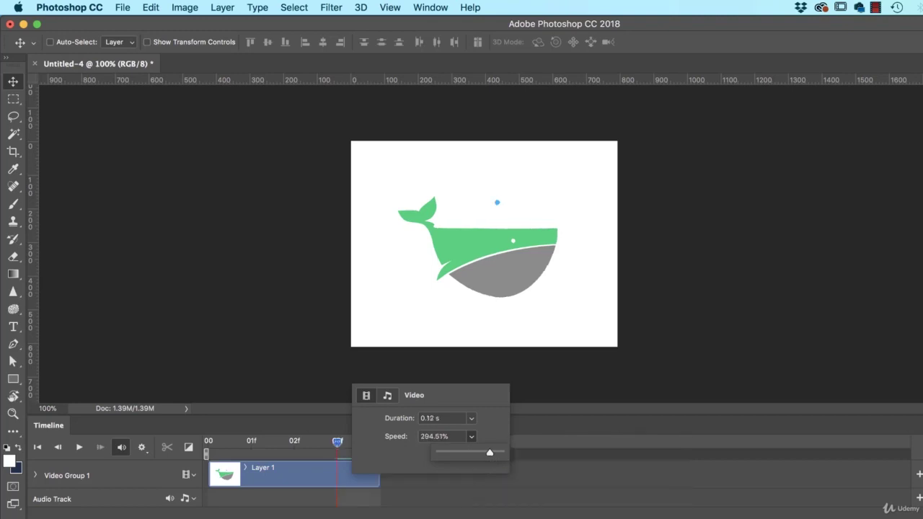
left_click_drag(486, 459, 451, 459)
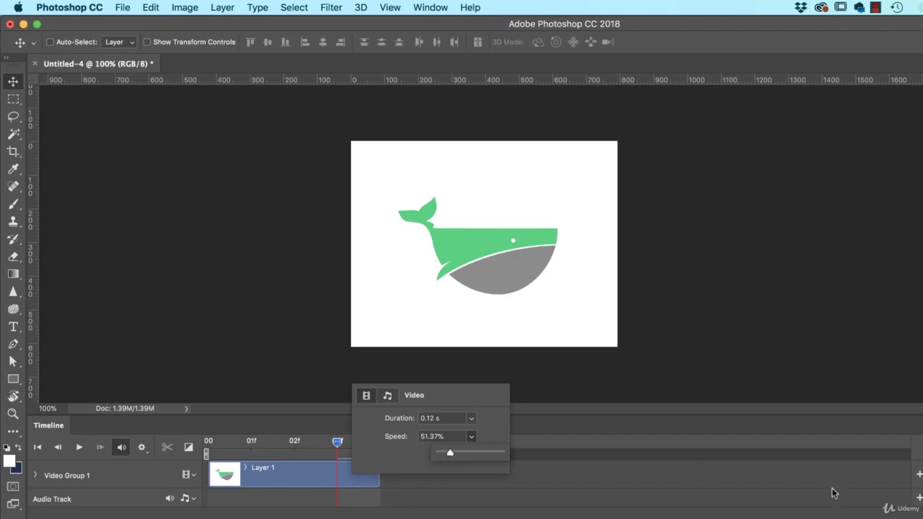
left_click_drag(451, 456, 440, 456)
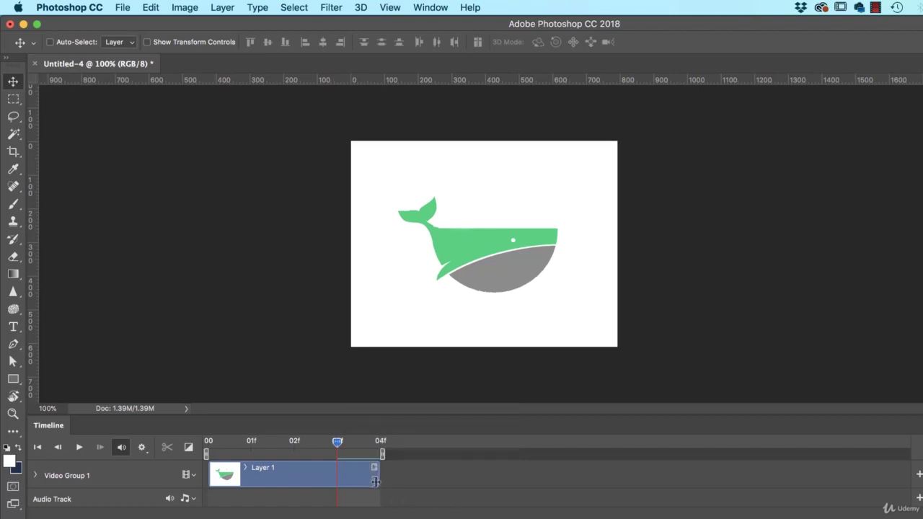
Extend the Layer 1 clip end to 01:14, fit it in the timeline and play it.
left_click_drag(377, 482, 903, 481)
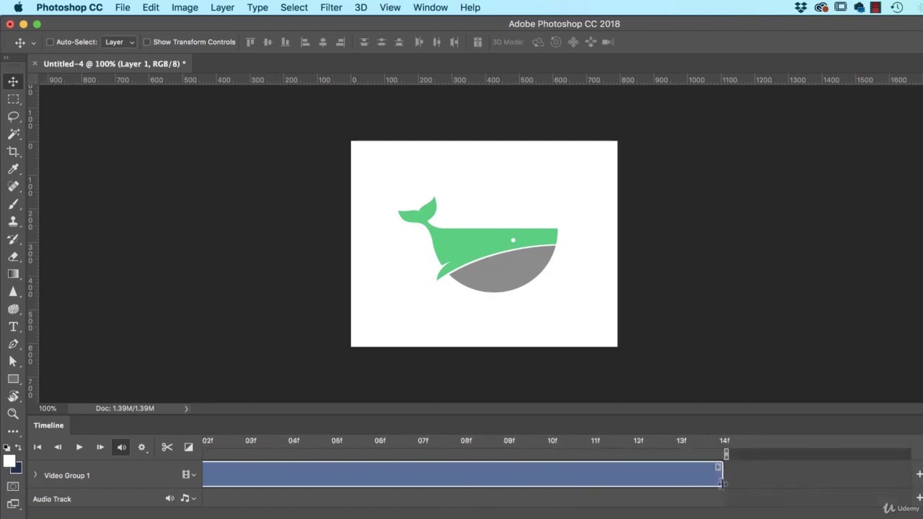
left_click_drag(722, 483, 910, 484)
left_click_drag(550, 483, 797, 480)
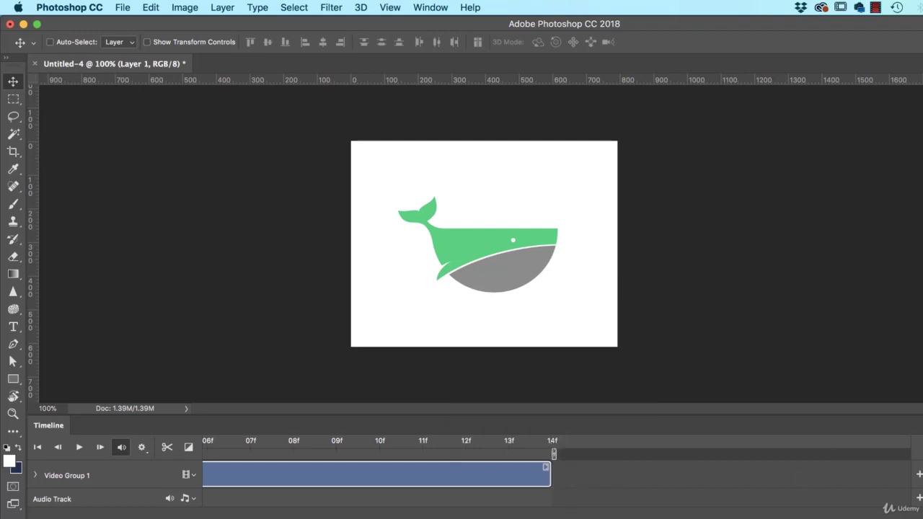
left_click_drag(310, 513, 256, 514)
left_click_drag(321, 477, 599, 487)
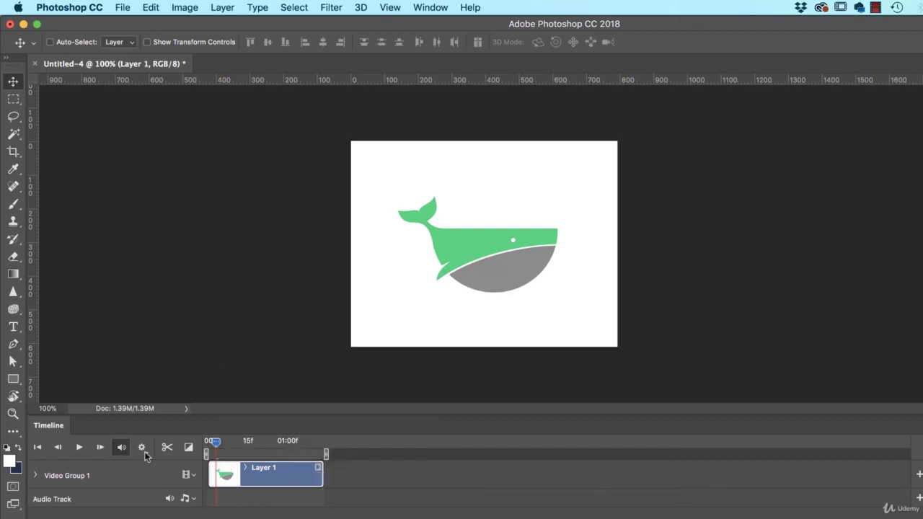
left_click(79, 447)
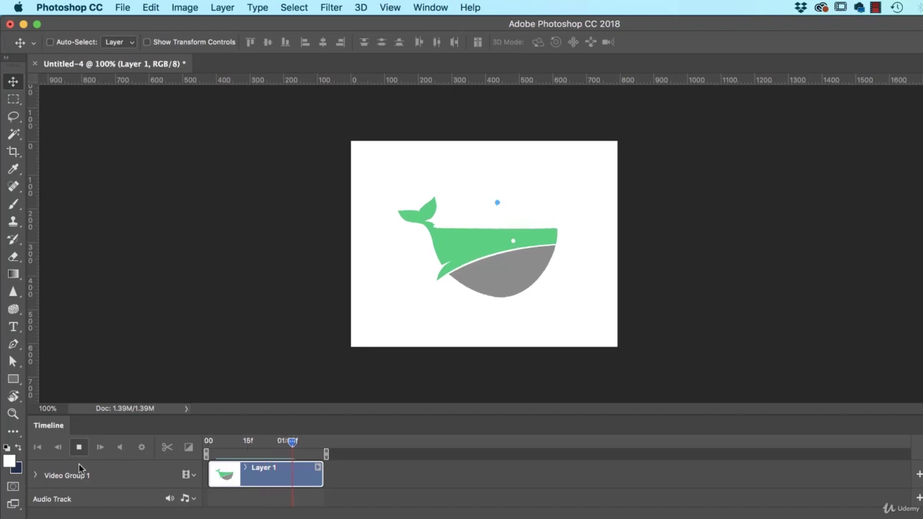
Set the Layer 1 clip speed to 50% and preview the slower animation.
right_click(281, 478)
left_click(396, 443)
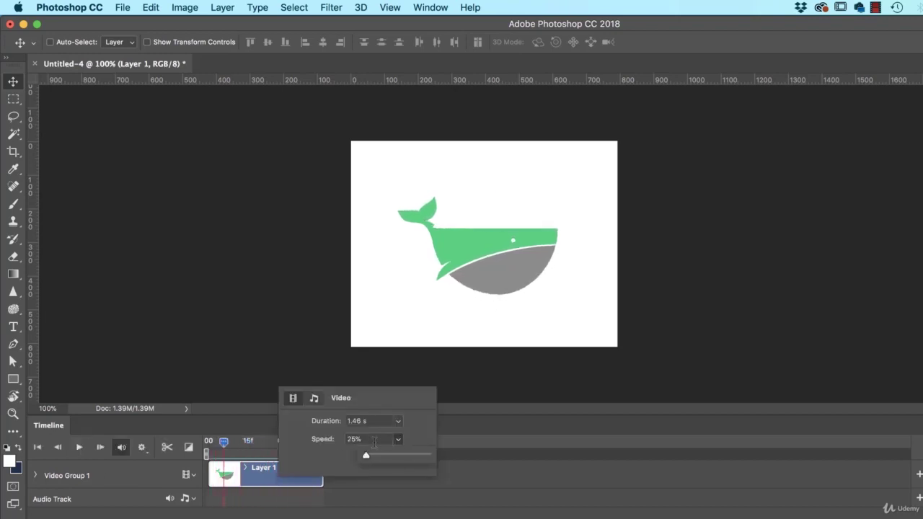
left_click(371, 441)
type("50")
key("Return")
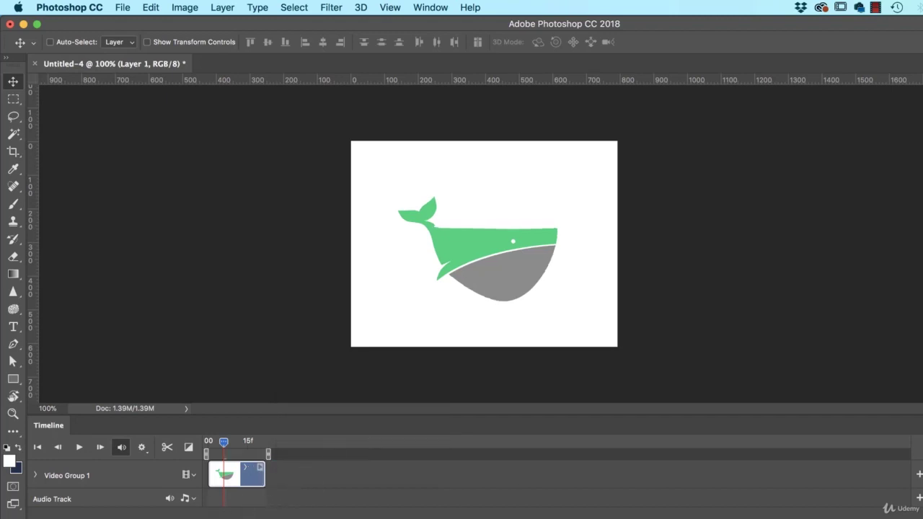
key("super+alt+a")
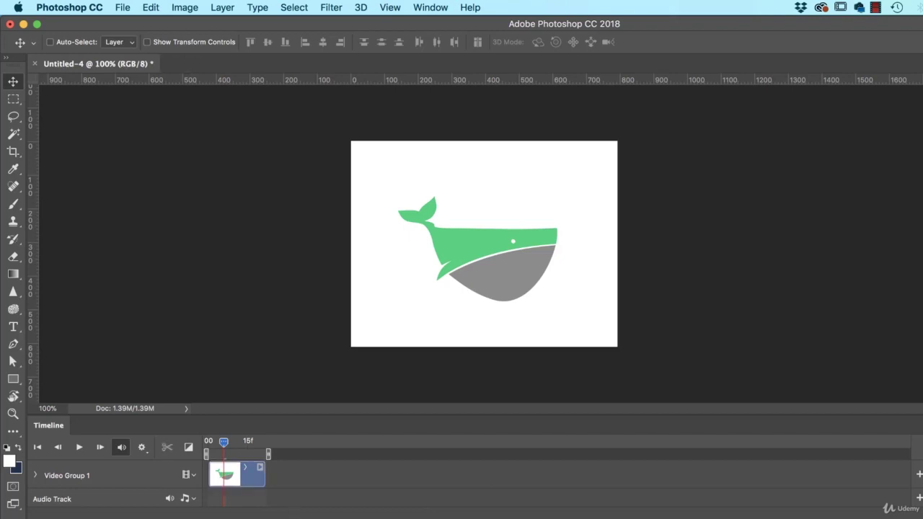
key("space")
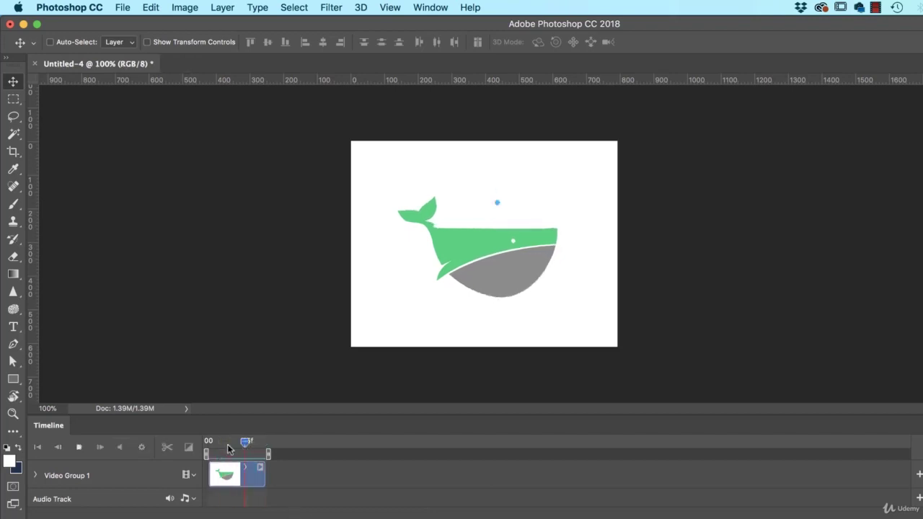
key("space")
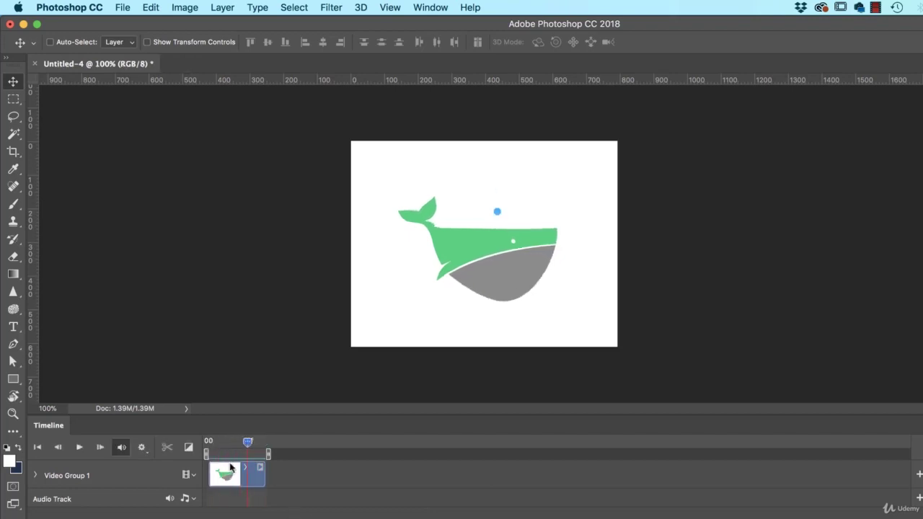
Export for web with the GIF 32 Dithered preset, looping Forever, and preview the animation.
left_click(121, 8)
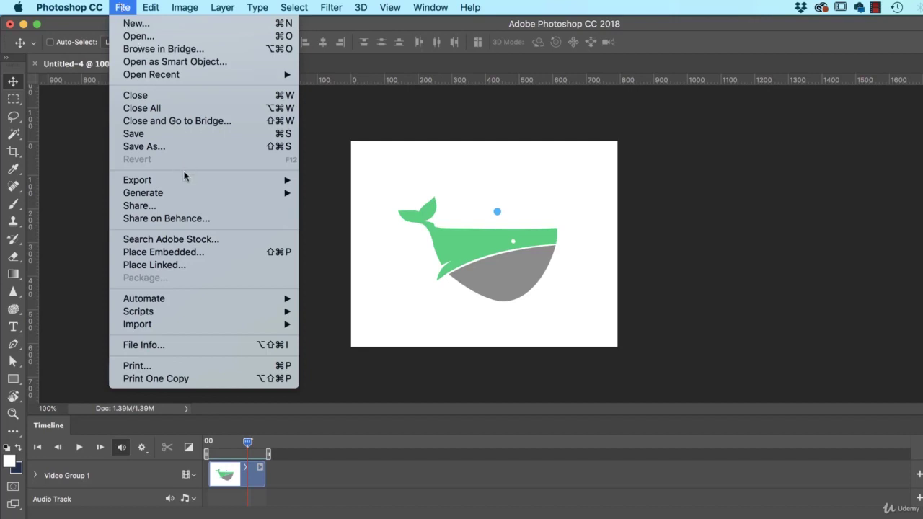
mouse_move(187, 180)
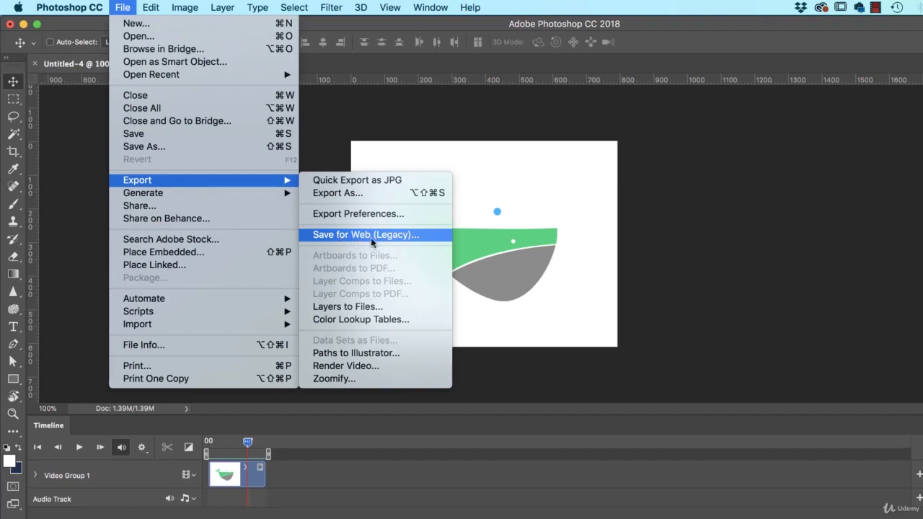
left_click(350, 235)
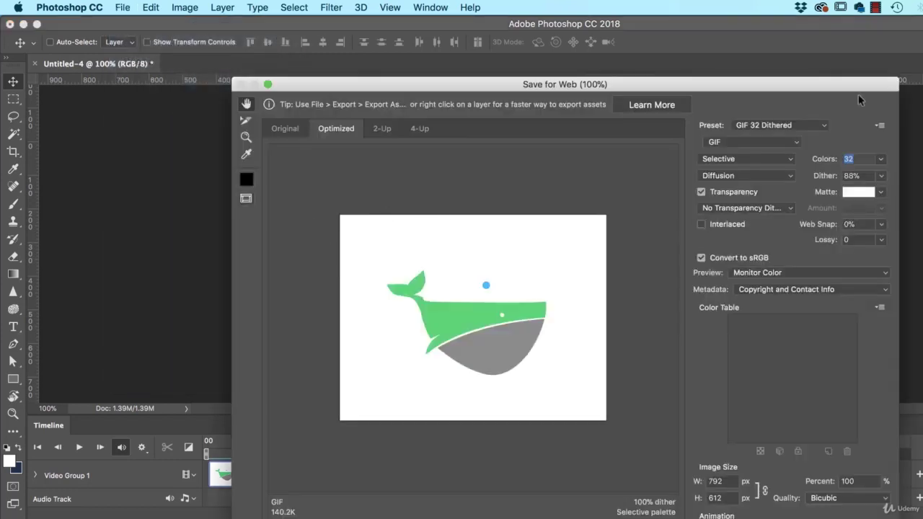
left_click(765, 126)
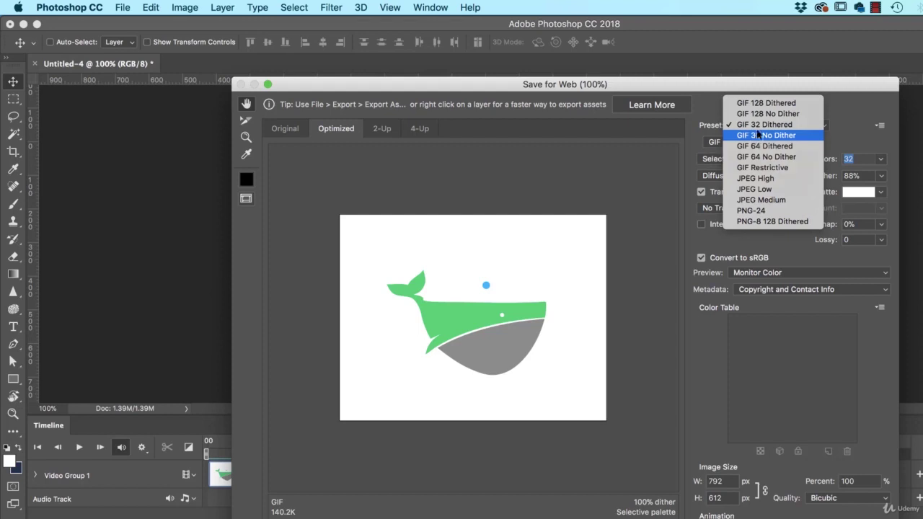
left_click(735, 88)
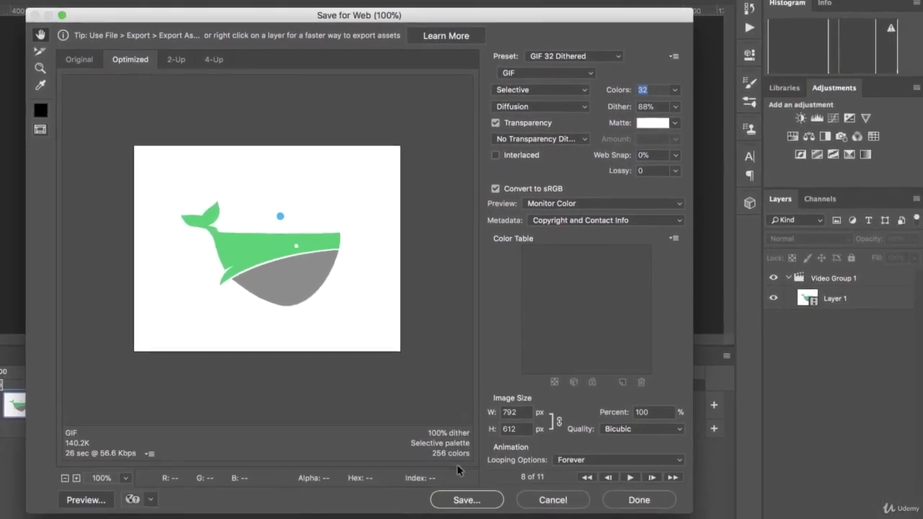
left_click(583, 460)
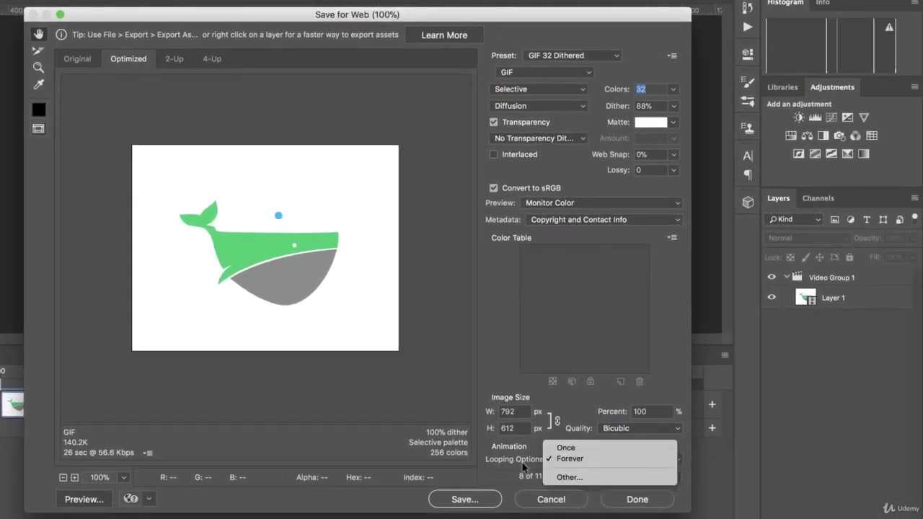
left_click(570, 458)
left_click(627, 476)
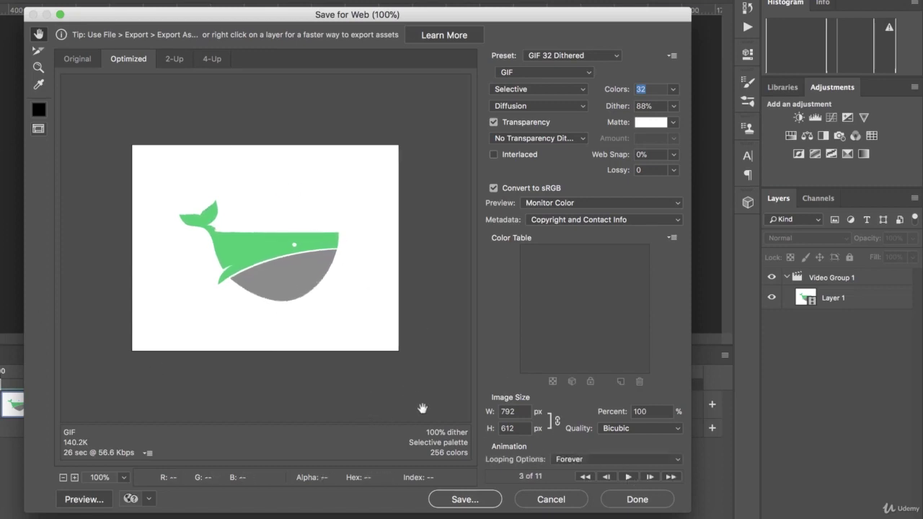
Save the GIF as Whale.gif in the Whale folder.
left_click(434, 507)
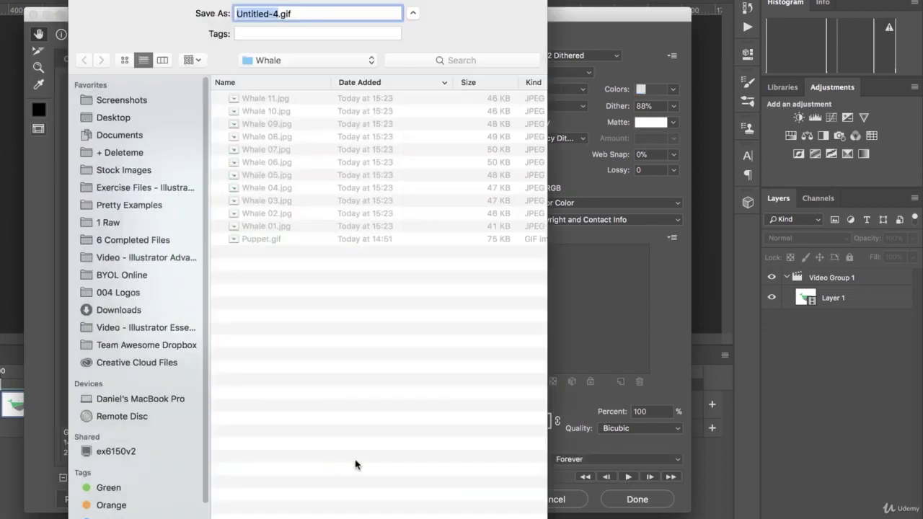
type("Whale")
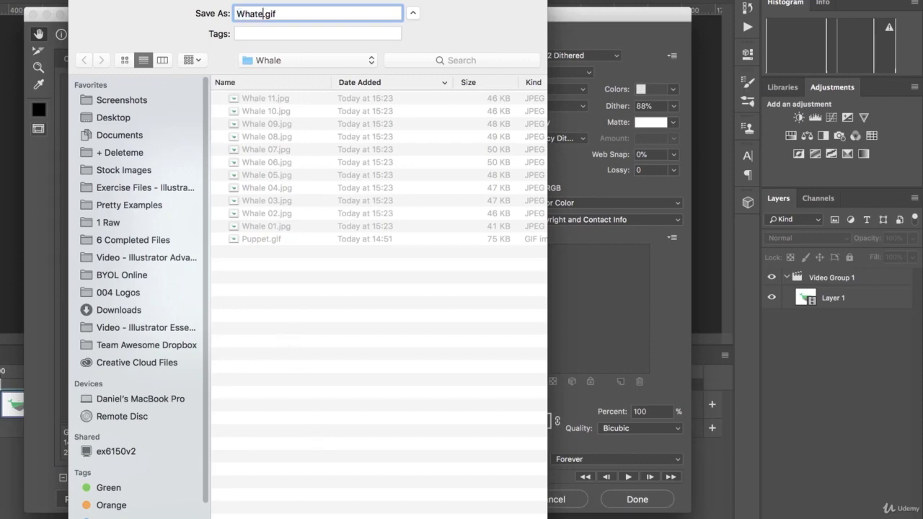
key("BackSpace")
type("le")
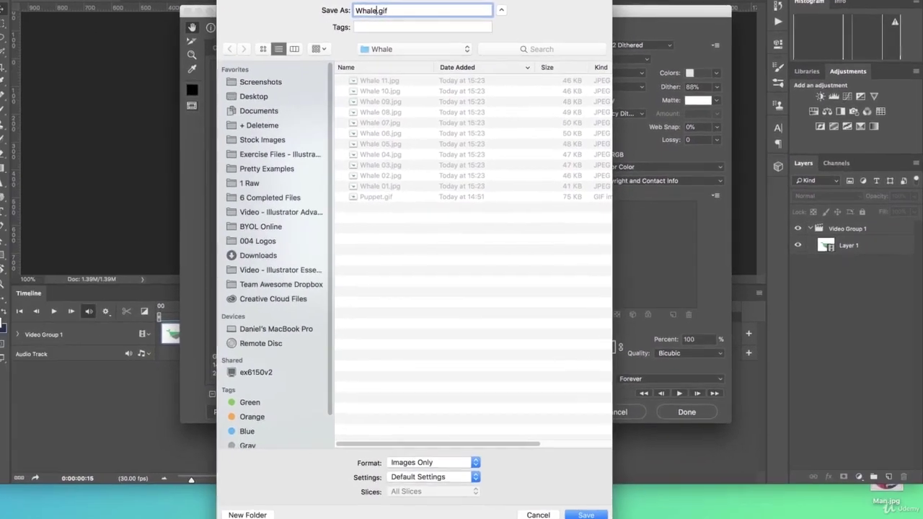
left_click(510, 518)
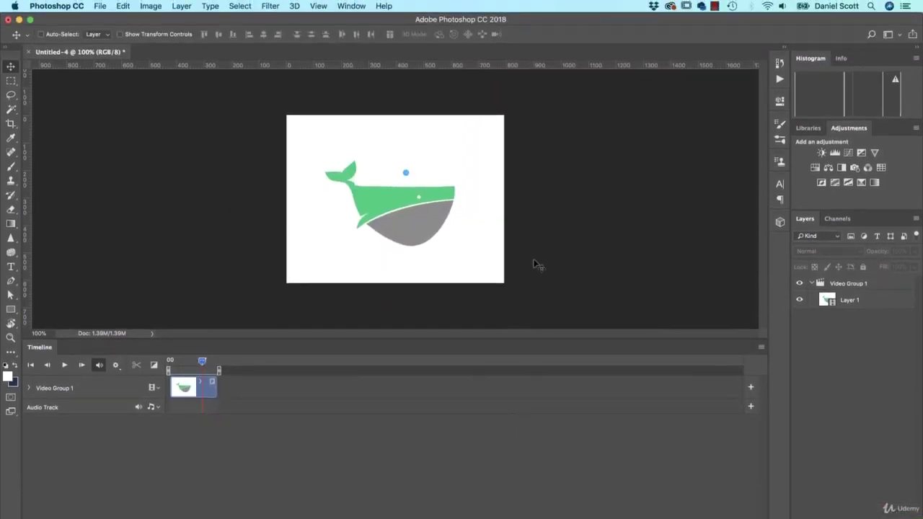
key("super+Tab")
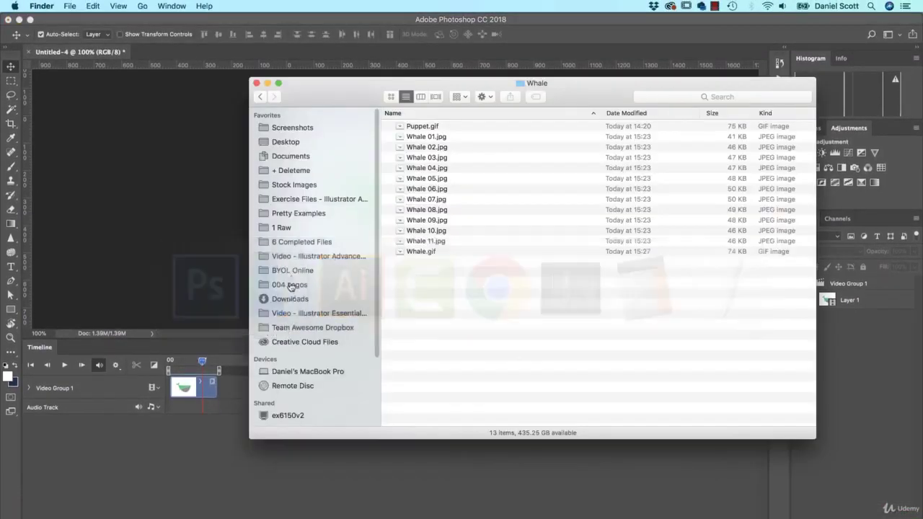
left_click(428, 253)
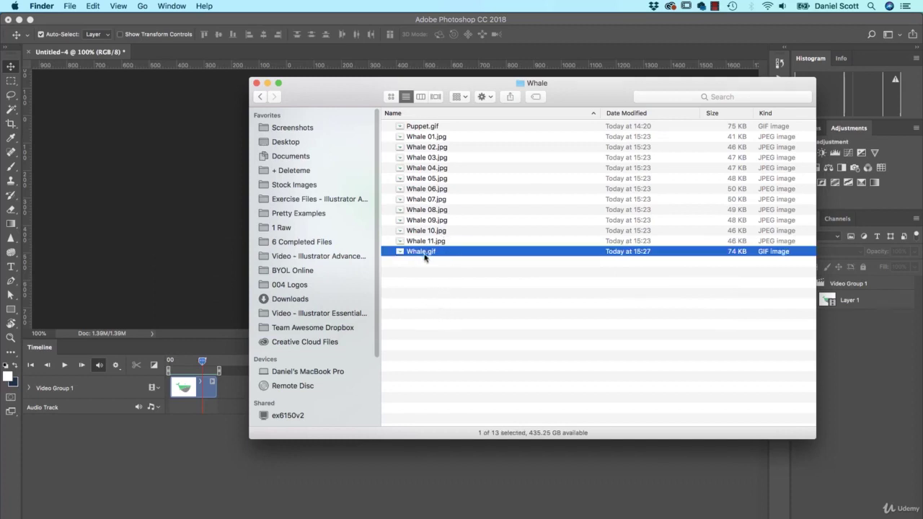
key("space")
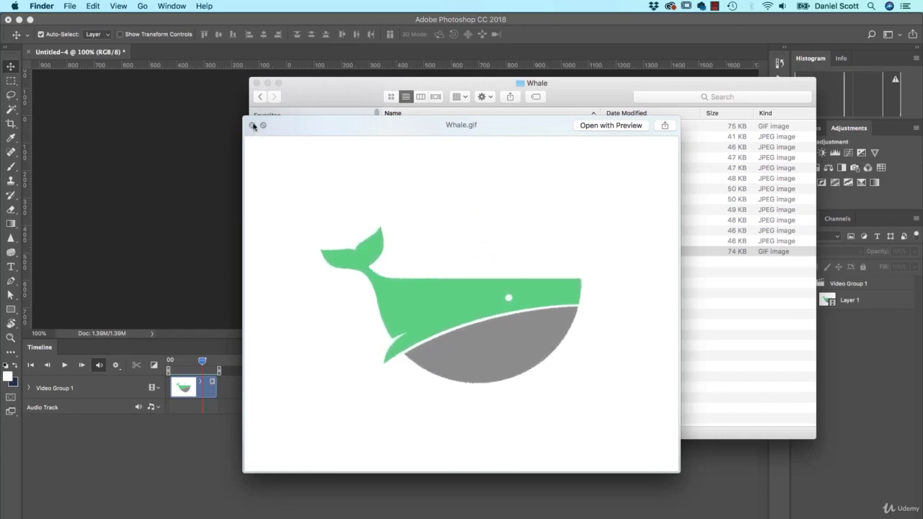
left_click(253, 125)
left_click(473, 279)
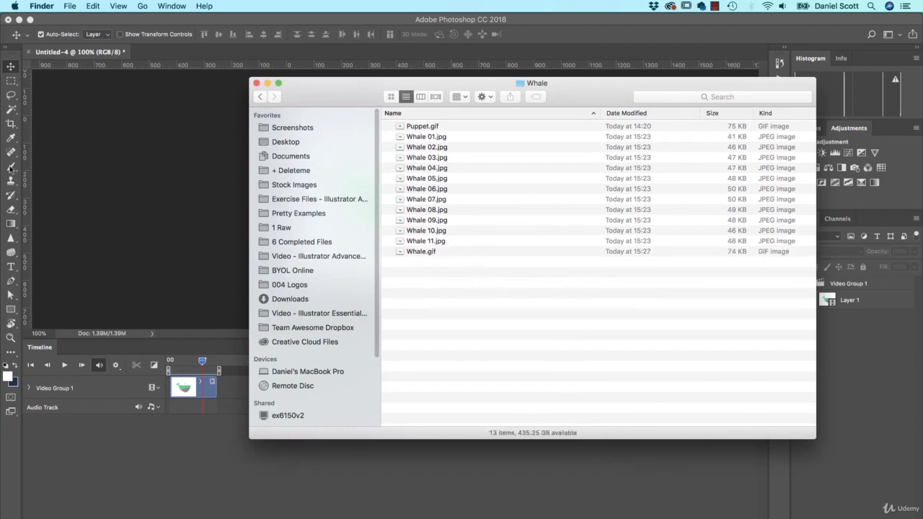
left_click(99, 182)
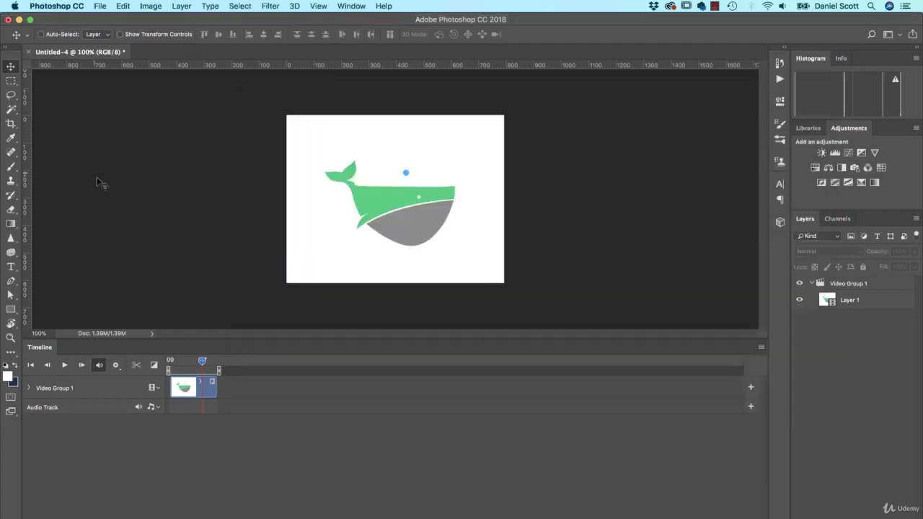
Open Render Video and name the output file Whale.
left_click(101, 6)
mouse_move(153, 148)
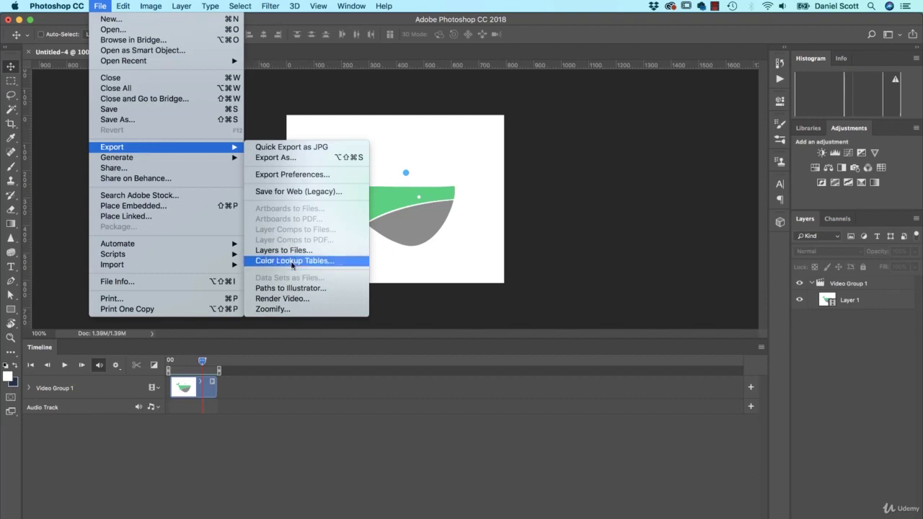
left_click(294, 300)
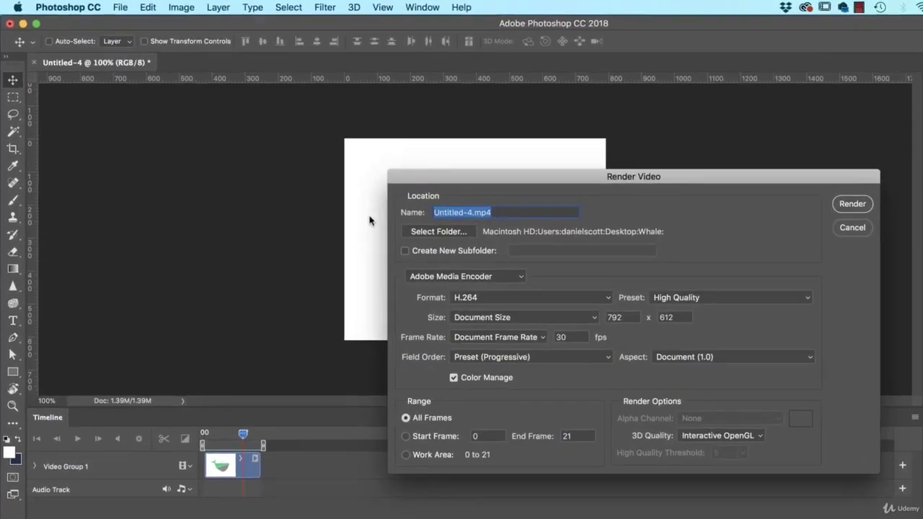
left_click_drag(710, 179, 595, 179)
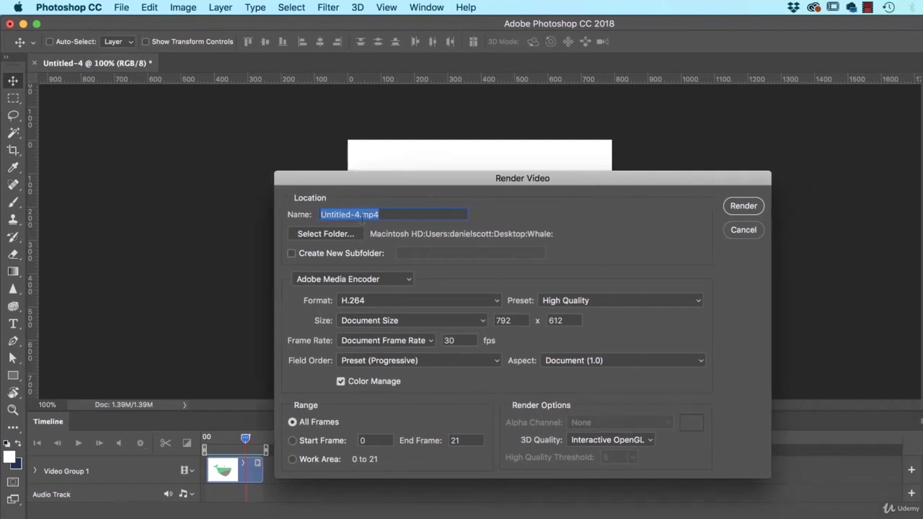
left_click_drag(361, 216, 241, 214)
type("Wha")
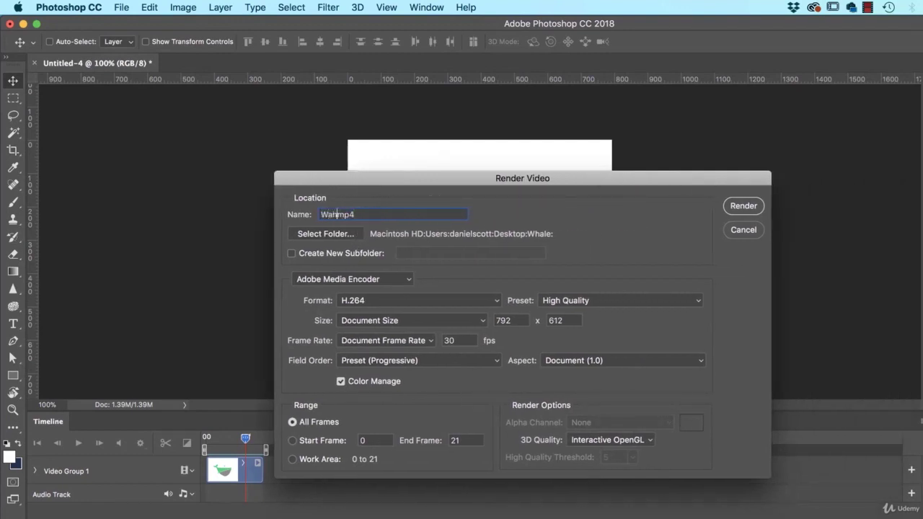
type("l")
key("BackSpace")
key("BackSpace")
type("hale")
Keep H.264 format at 30 fps and render Whale.mp4.
left_click(352, 279)
left_click(448, 280)
left_click(313, 308)
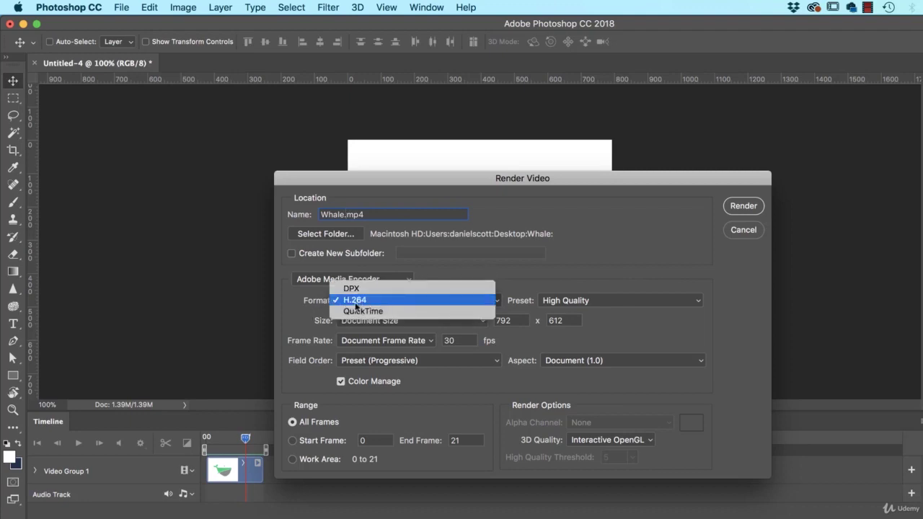
left_click(355, 300)
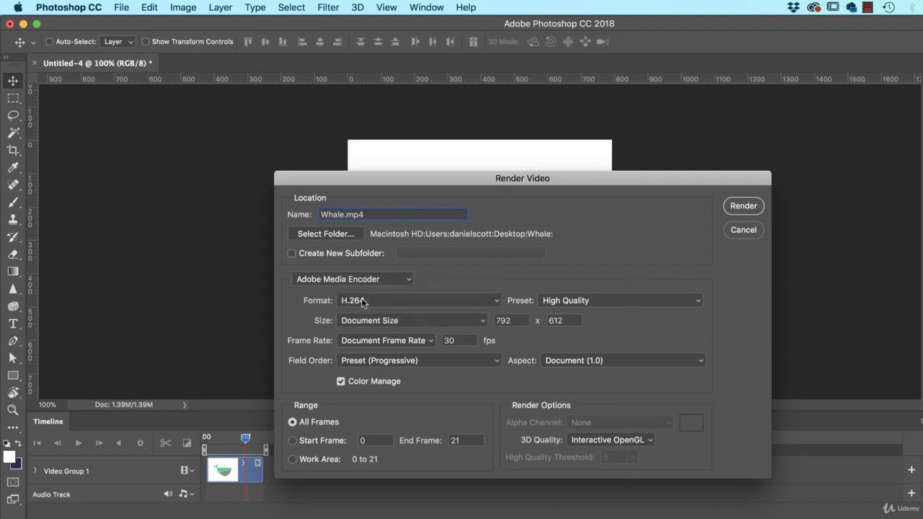
left_click(380, 301)
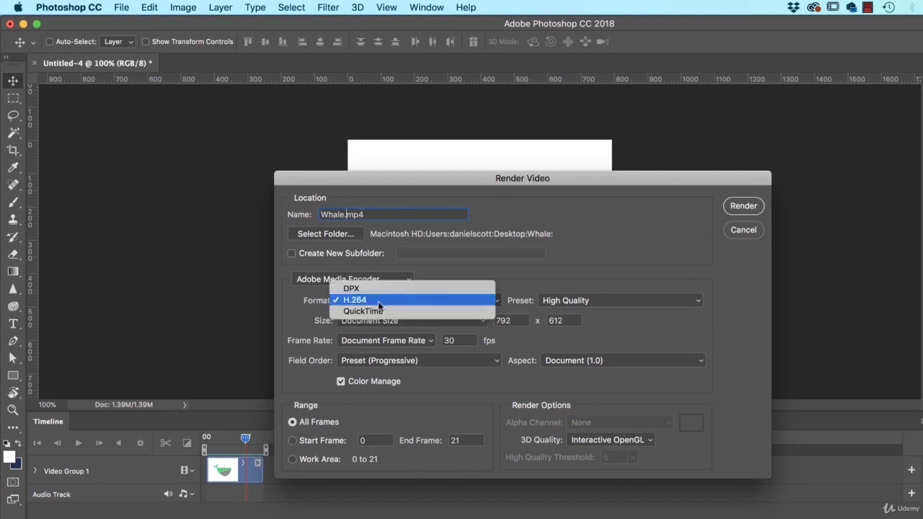
left_click(296, 304)
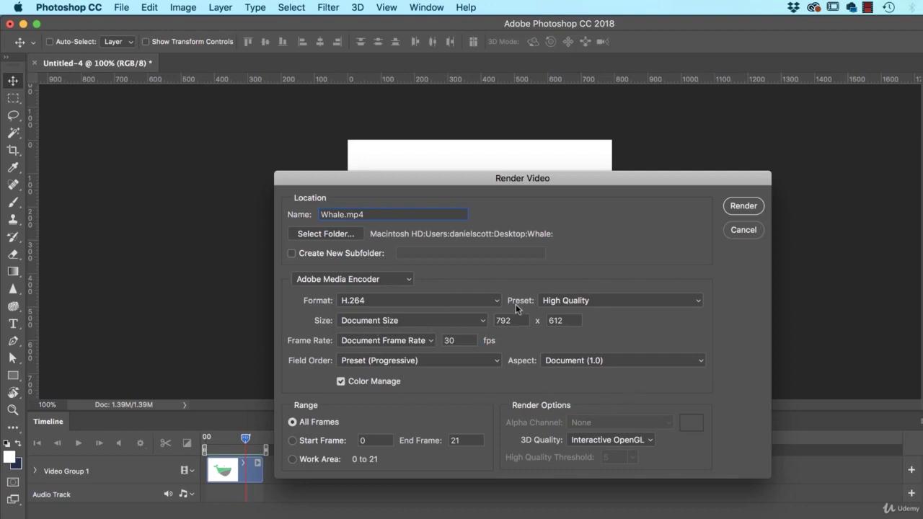
double_click(467, 338)
left_click(743, 207)
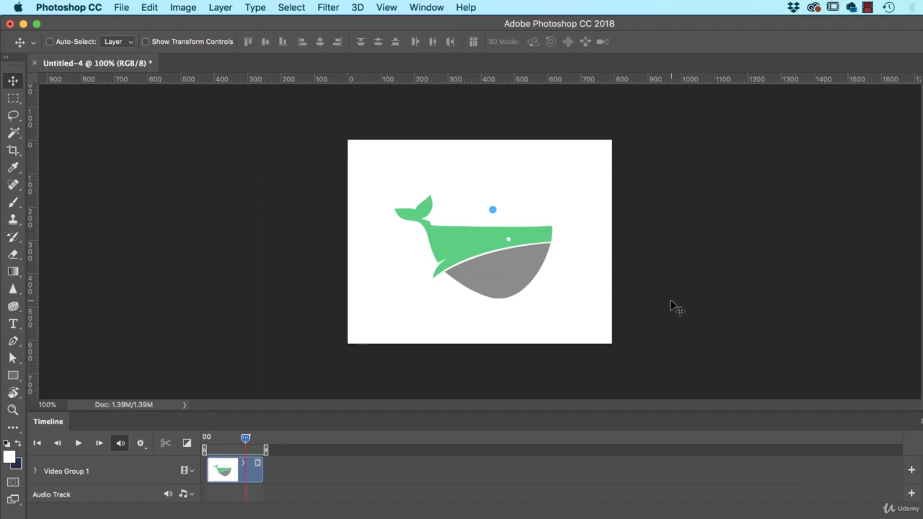
Open Whale.mp4 from Finder's Whale folder in QuickTime Player.
key("super+Tab")
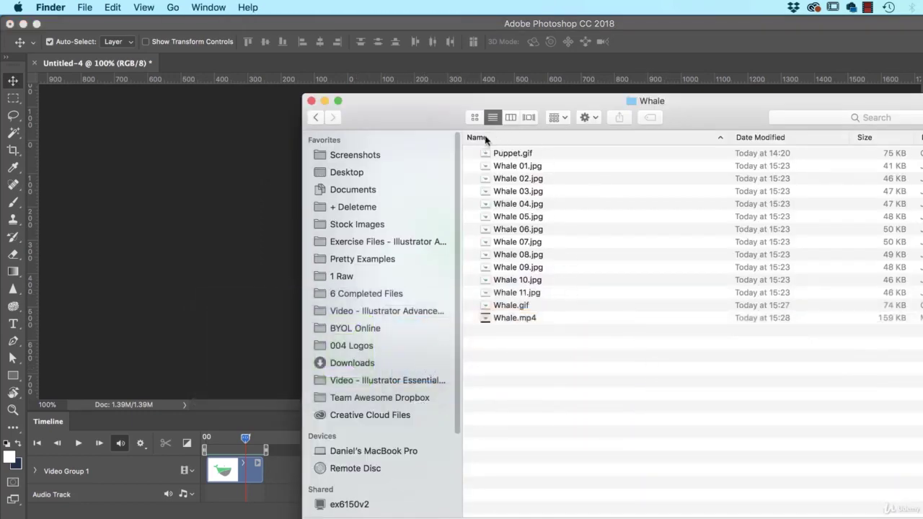
left_click(508, 318)
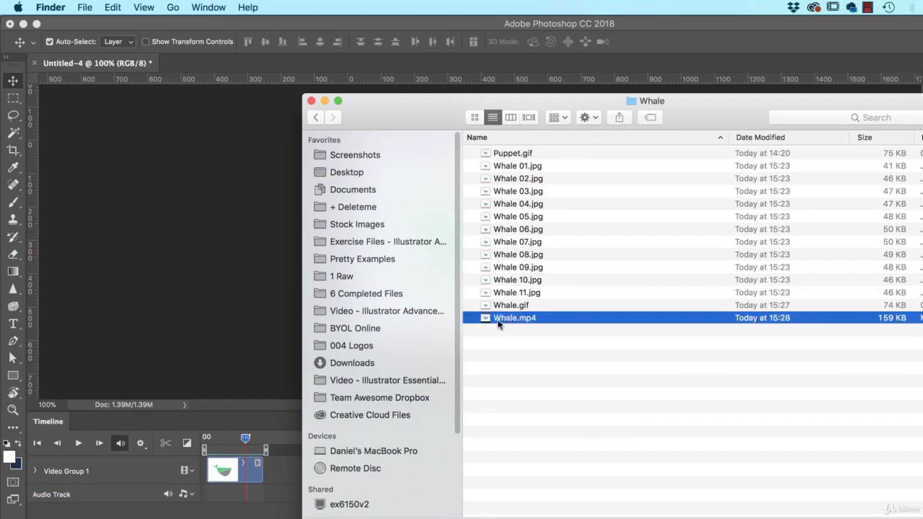
double_click(492, 323)
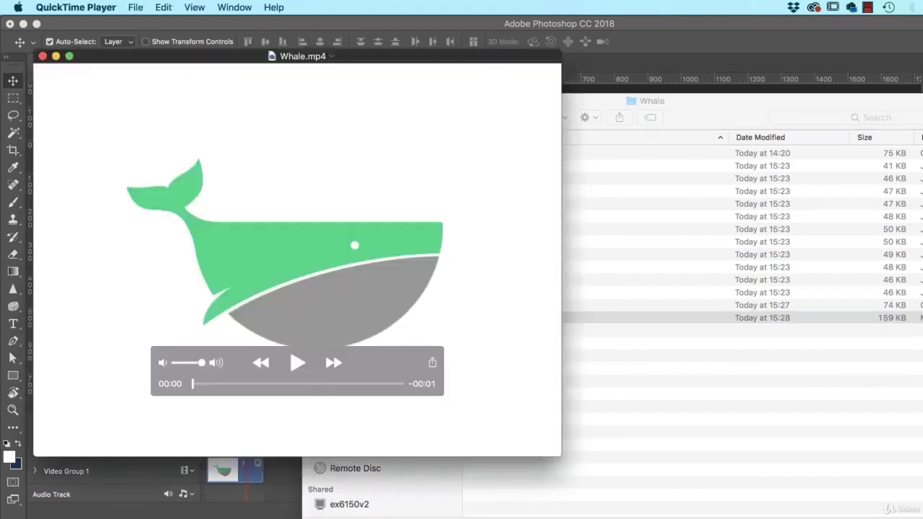
Play the whale video several times, then bring the Whale folder back to the front.
left_click(297, 363)
left_click(295, 362)
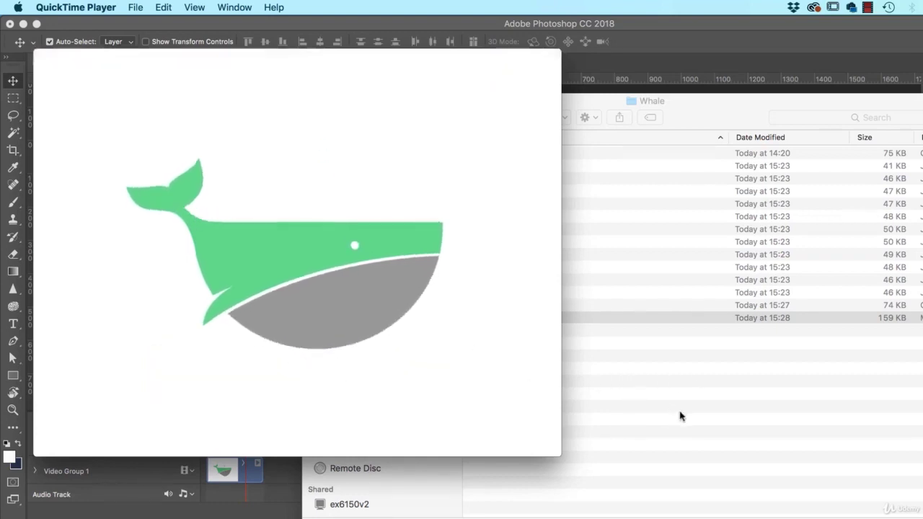
mouse_move(445, 316)
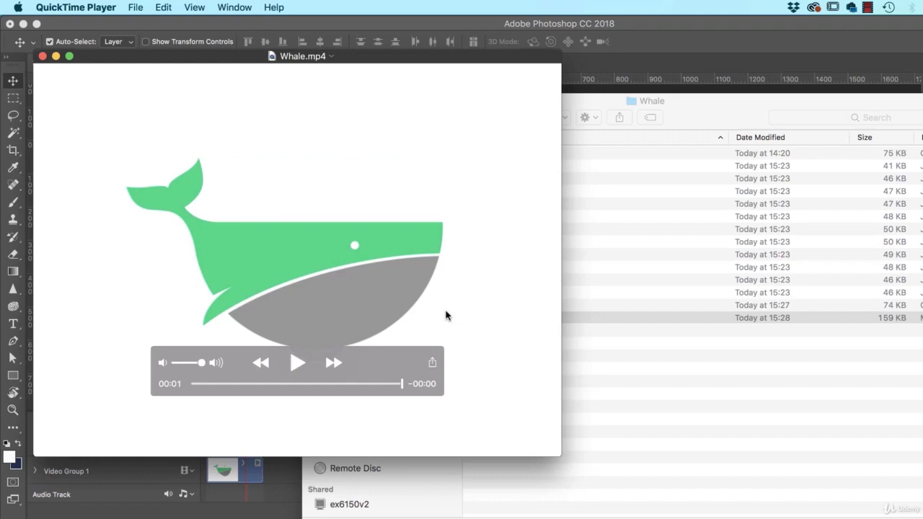
left_click(294, 363)
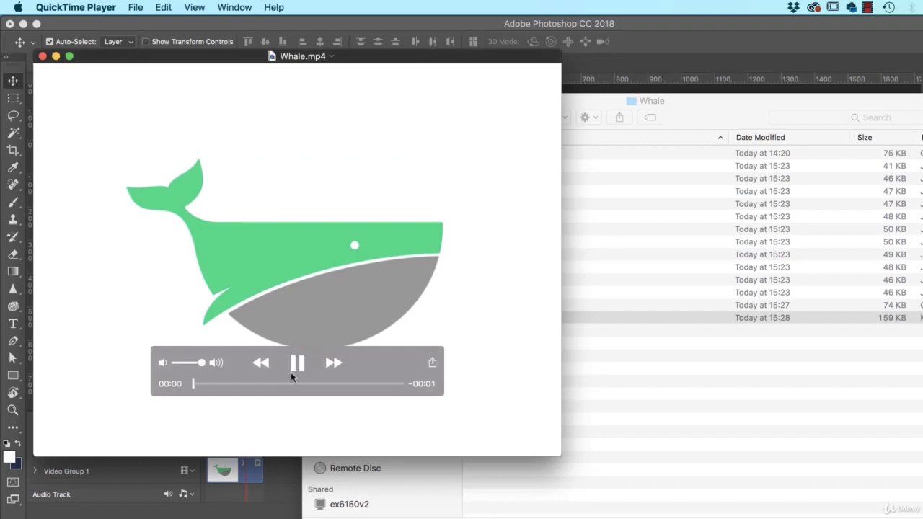
left_click(669, 422)
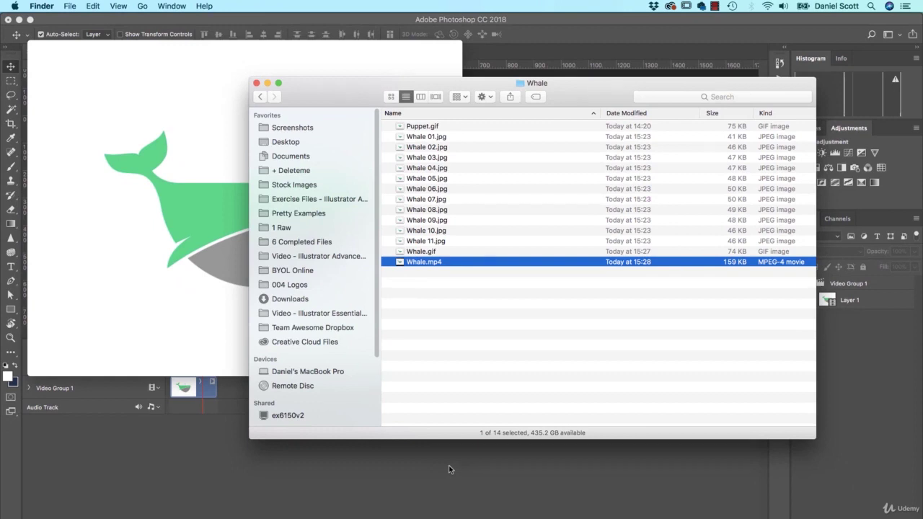
Move the Whale folder window to the right of the whale video.
left_click_drag(331, 94, 562, 70)
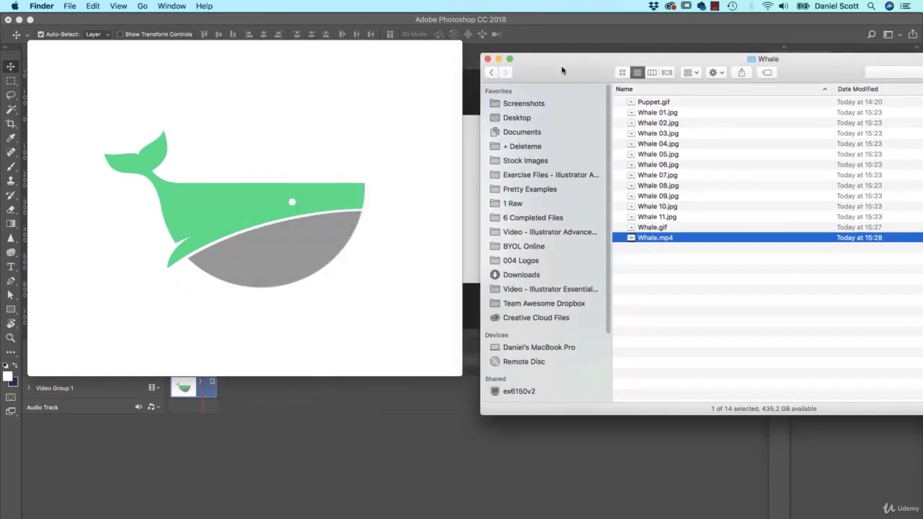